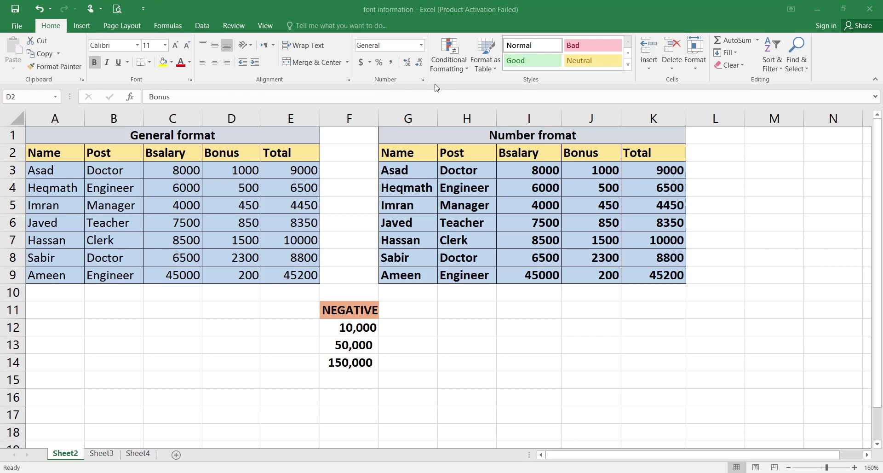
pyautogui.click(421, 47)
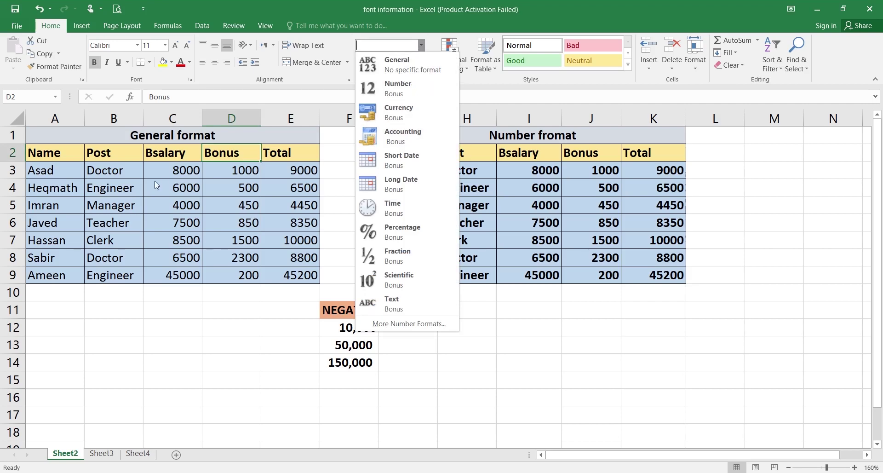
pyautogui.click(37, 136)
pyautogui.moveTo(36, 134); pyautogui.dragTo(189, 274)
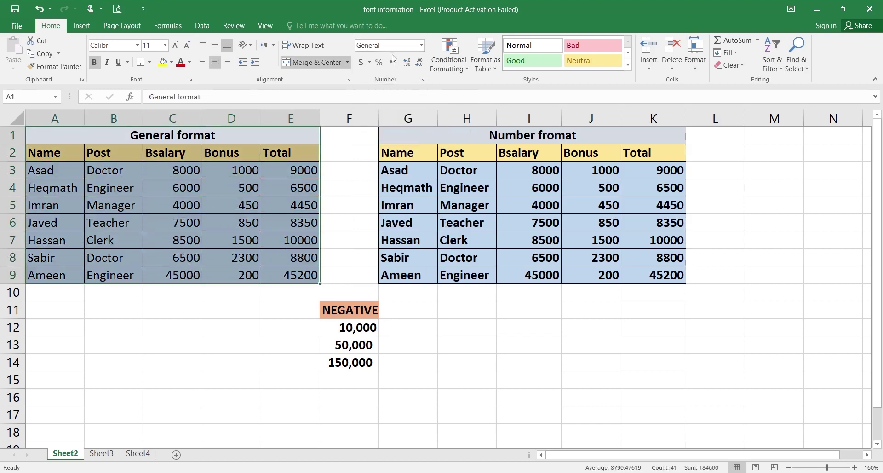
# Try the Number format on the second salary table, G1:K9, and undo it.
pyautogui.moveTo(394, 134); pyautogui.dragTo(525, 271)
pyautogui.click(421, 45)
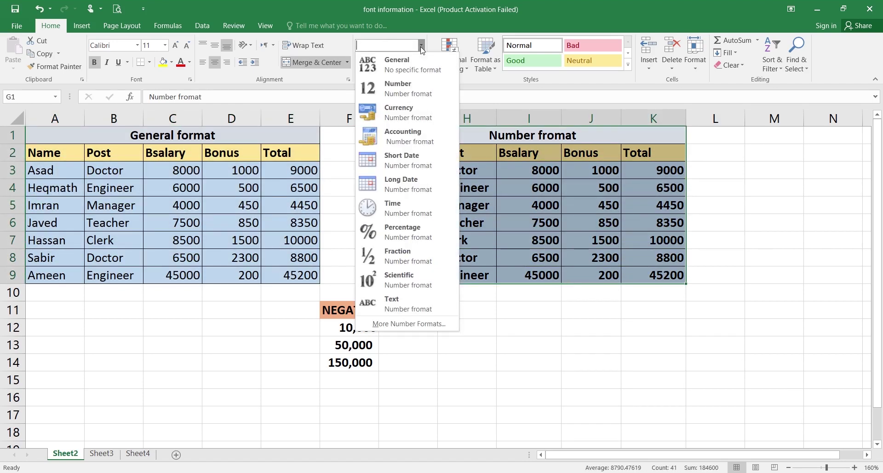
pyautogui.click(396, 89)
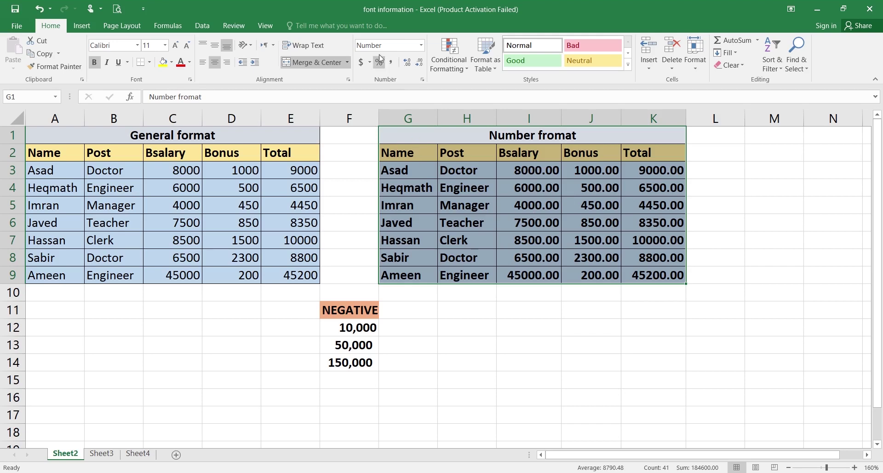
pyautogui.hotkey('ctrl', 'z')
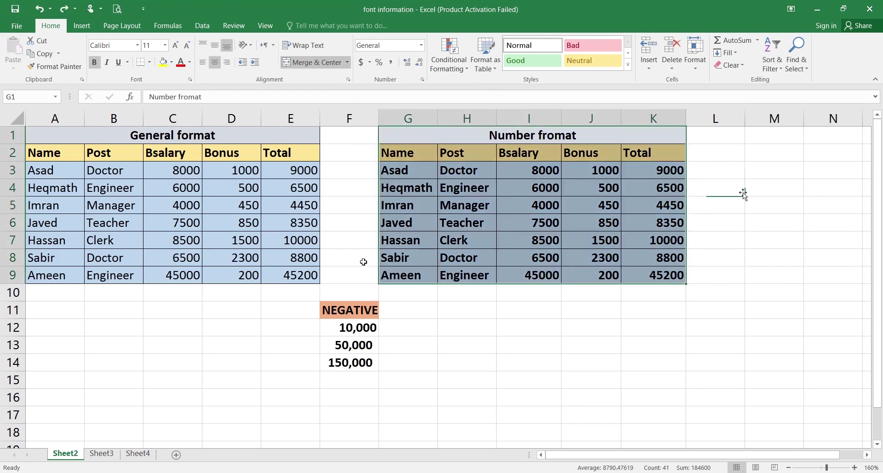
# Enter the sample decimals 10.50 in cell M4 and 10.500 in cell M5.
pyautogui.click(783, 191)
pyautogui.doubleClick(784, 190)
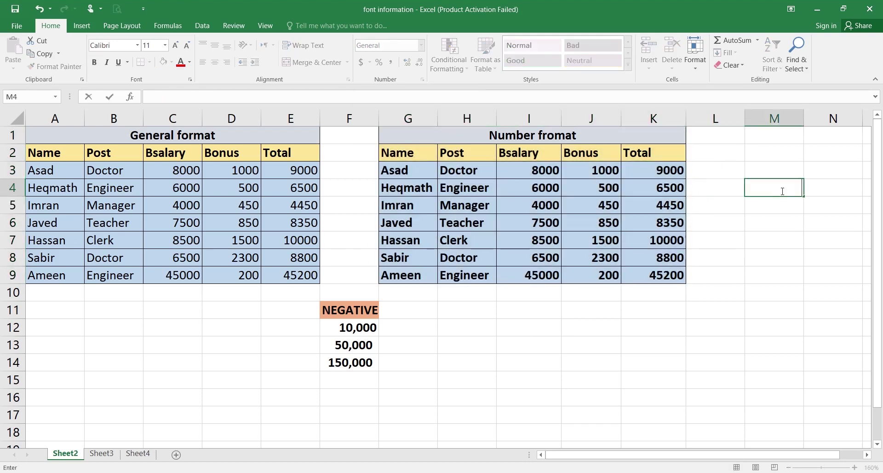
pyautogui.write('10.50')
pyautogui.press('Return')
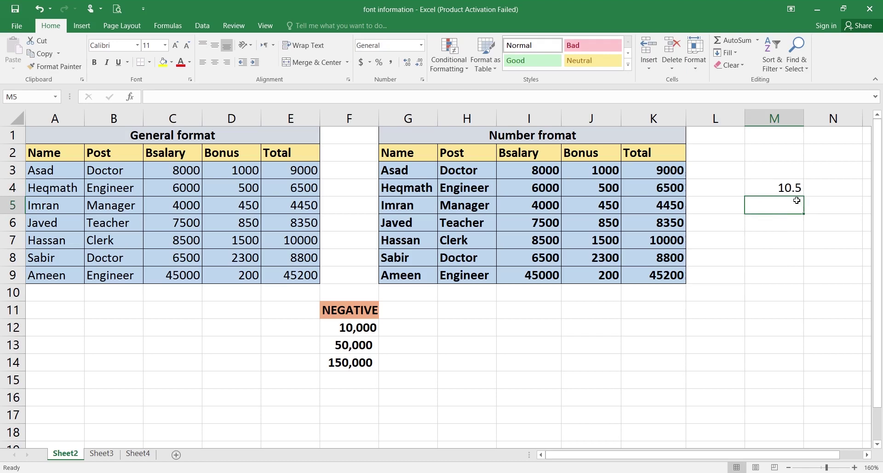
pyautogui.write('10.500')
pyautogui.press('Return')
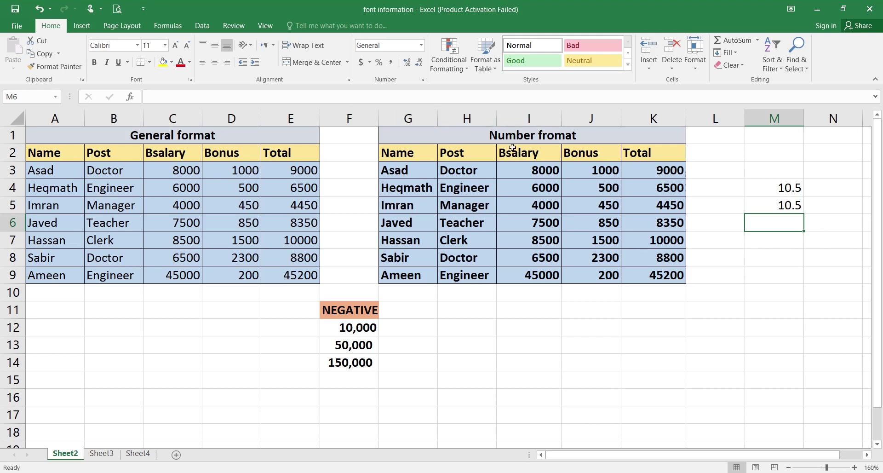
pyautogui.click(397, 44)
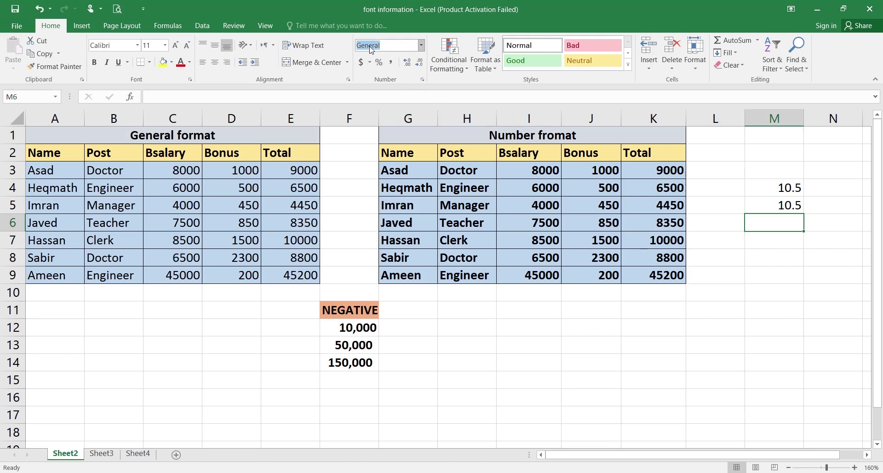
pyautogui.click(421, 45)
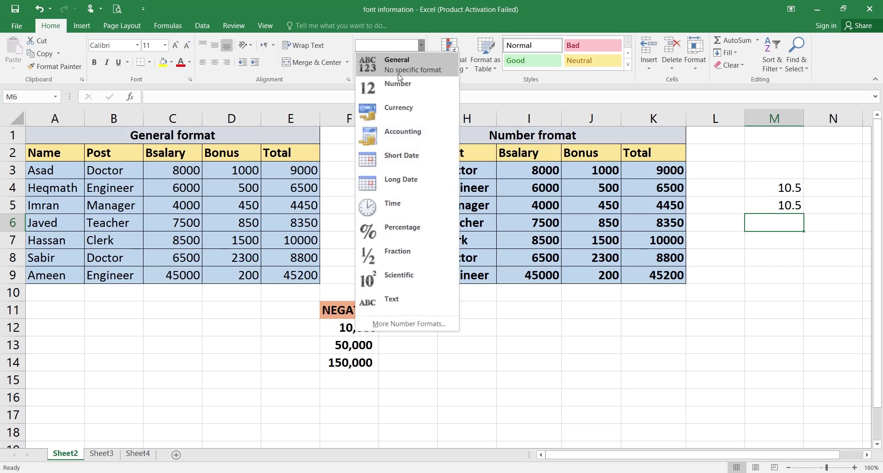
pyautogui.click(421, 46)
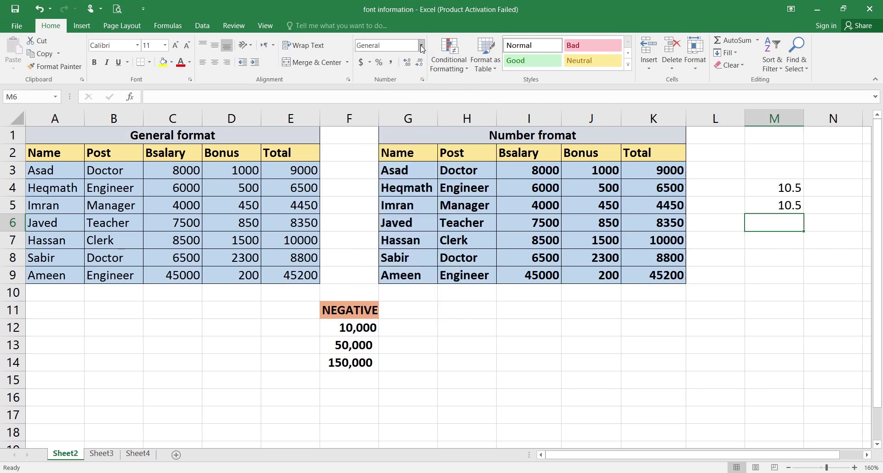
pyautogui.click(421, 46)
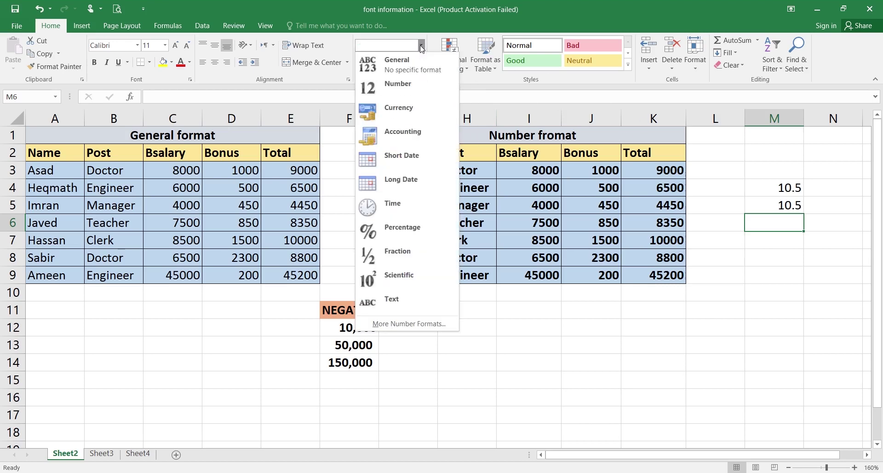
pyautogui.click(421, 47)
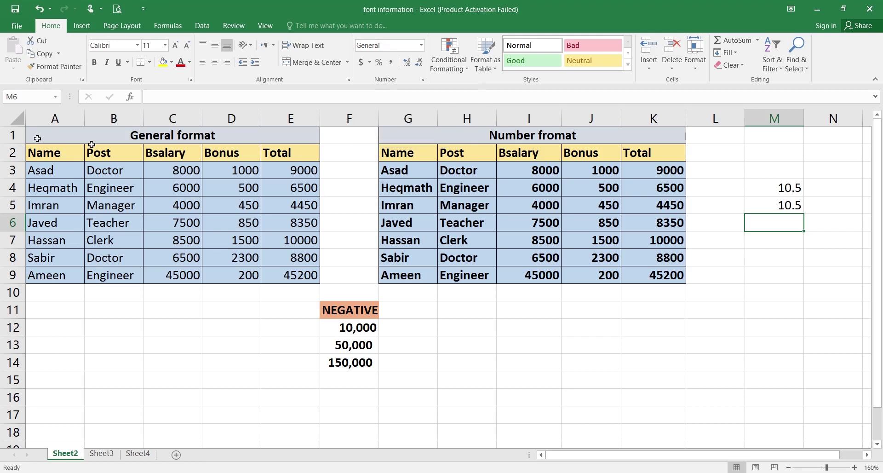
pyautogui.moveTo(119, 134); pyautogui.dragTo(132, 281)
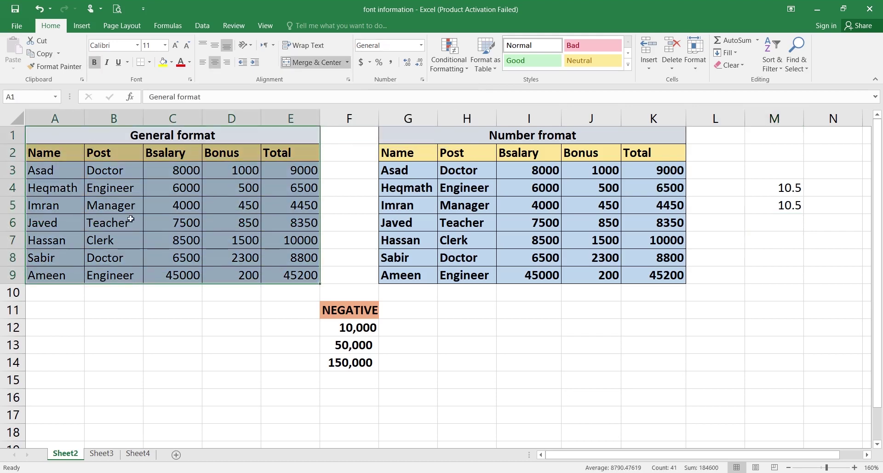
pyautogui.click(232, 298)
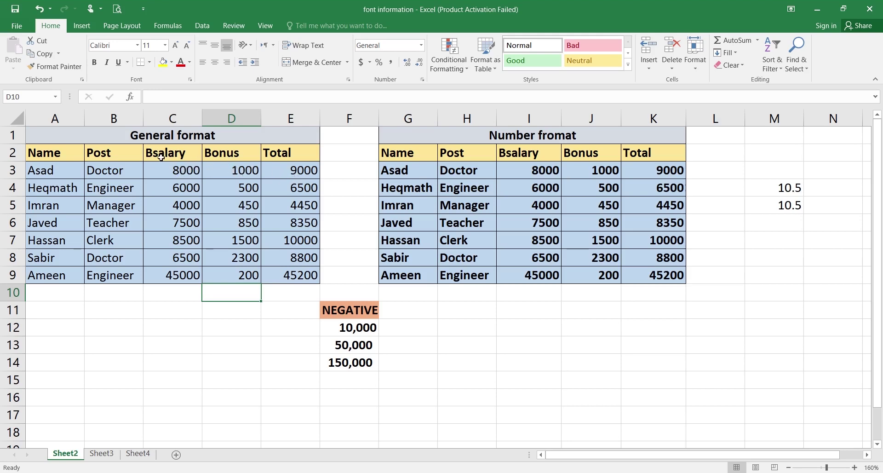
# Inspect the formula behind the first Total in cell E3 of the General format table.
pyautogui.click(297, 171)
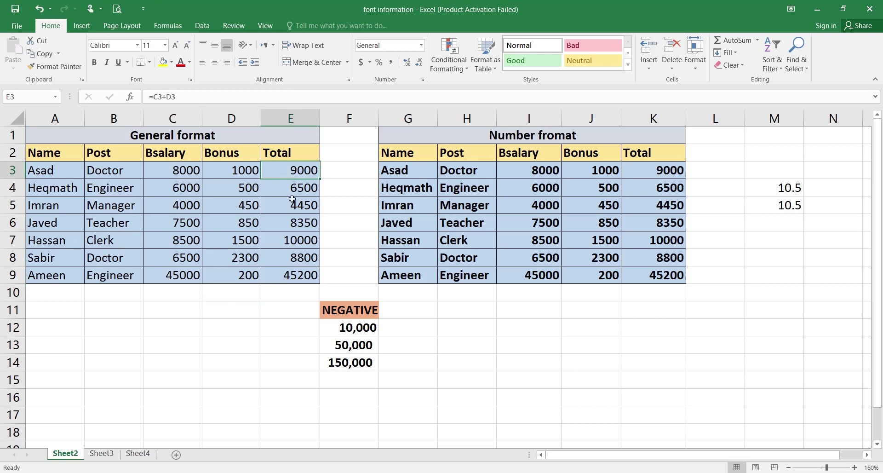
pyautogui.doubleClick(302, 174)
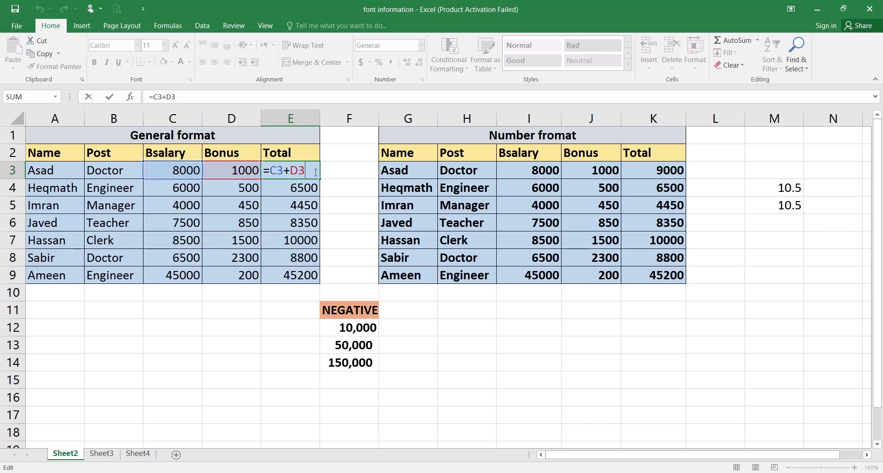
pyautogui.press('Return')
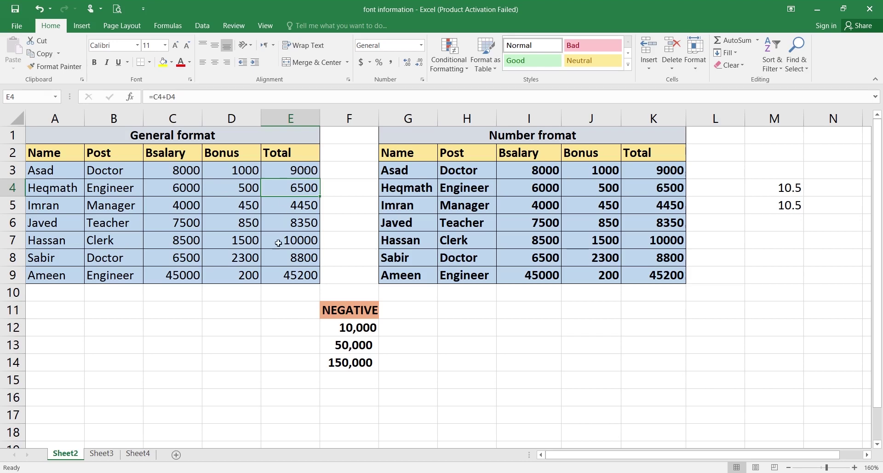
# Clear the Total values in E3:E9 of the General format table.
pyautogui.click(281, 170)
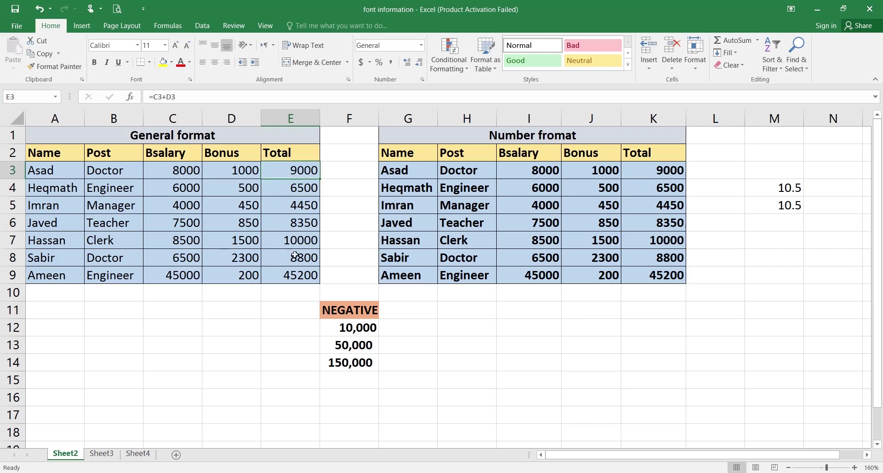
pyautogui.moveTo(297, 275); pyautogui.dragTo(275, 176)
pyautogui.press('Delete')
pyautogui.click(280, 173)
pyautogui.moveTo(279, 275); pyautogui.dragTo(280, 172)
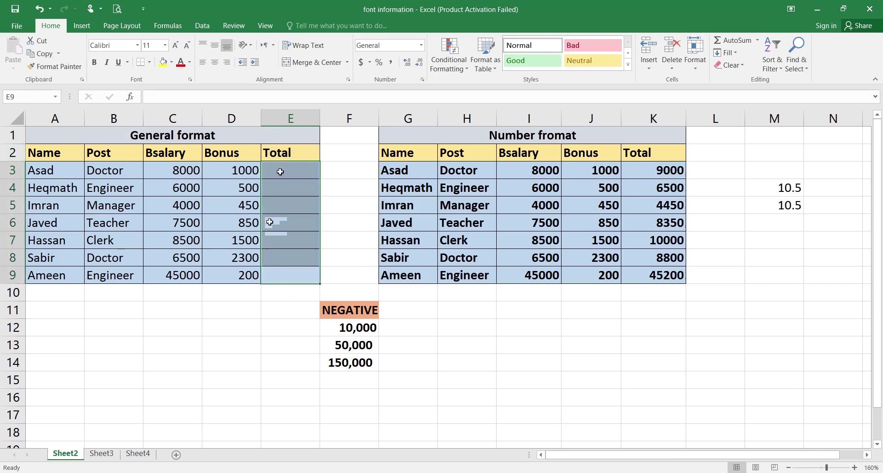
# Enter the formula =C3+D3 in cell E3 to add the basic salary and bonus.
pyautogui.click(280, 172)
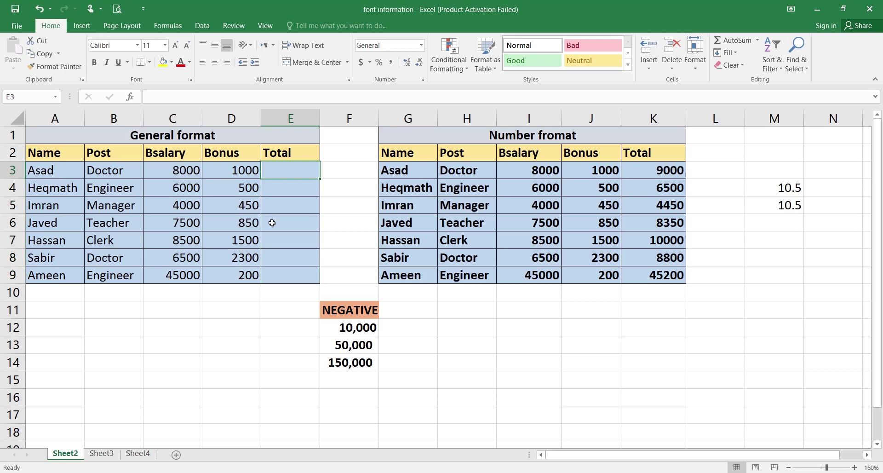
pyautogui.write('=')
pyautogui.click(177, 173)
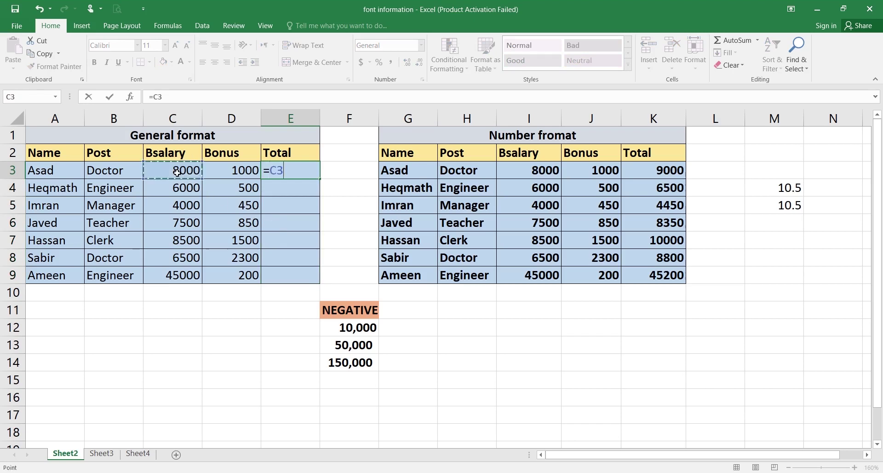
pyautogui.write('+')
pyautogui.click(229, 174)
pyautogui.press('Return')
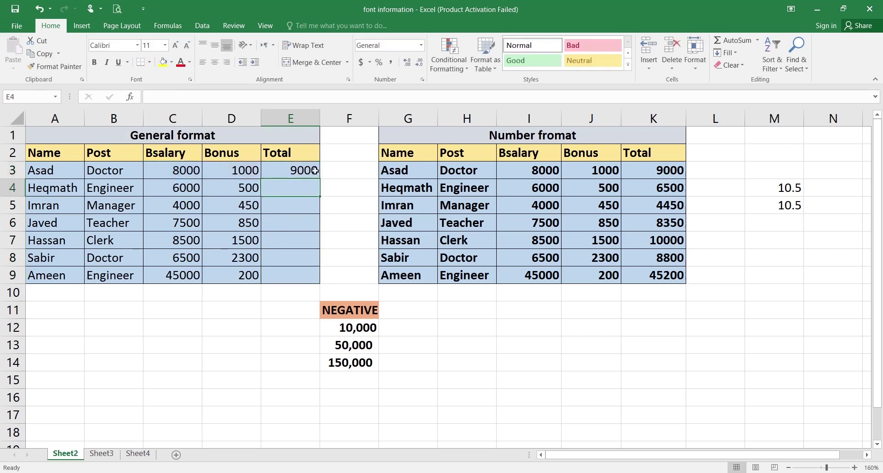
# Fill the Total formula from E3 down through E9.
pyautogui.click(294, 169)
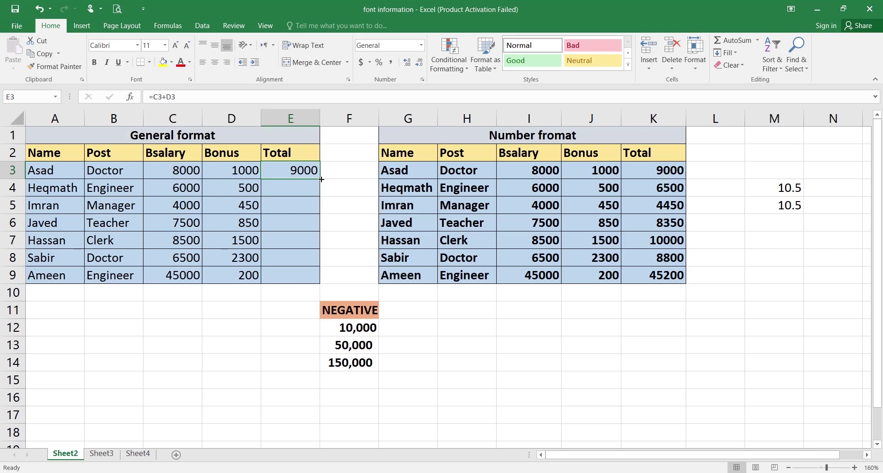
pyautogui.moveTo(321, 179); pyautogui.dragTo(331, 279)
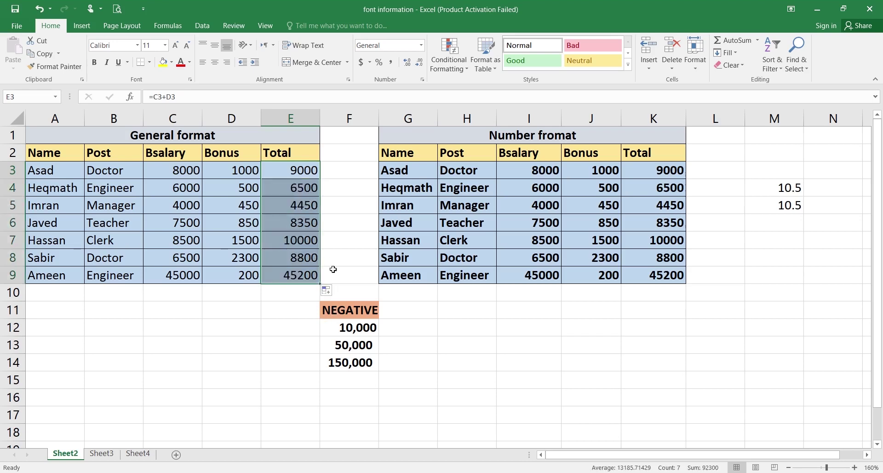
pyautogui.hotkey('ctrl', 'z')
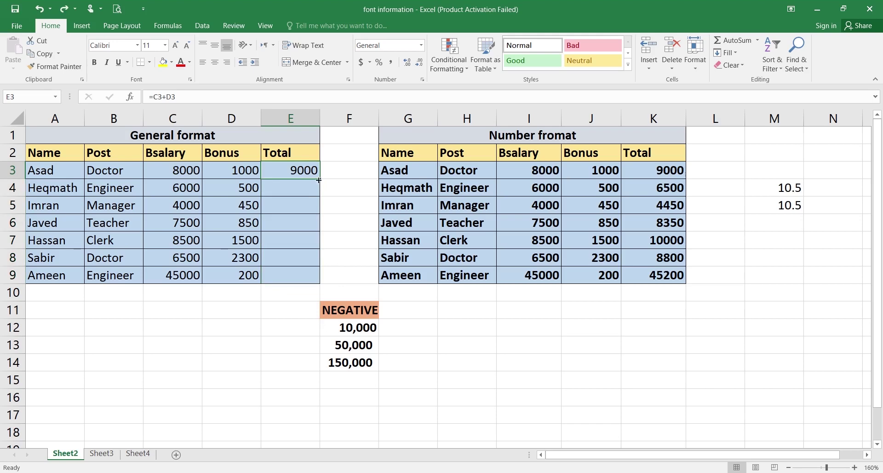
pyautogui.moveTo(319, 180); pyautogui.dragTo(329, 284)
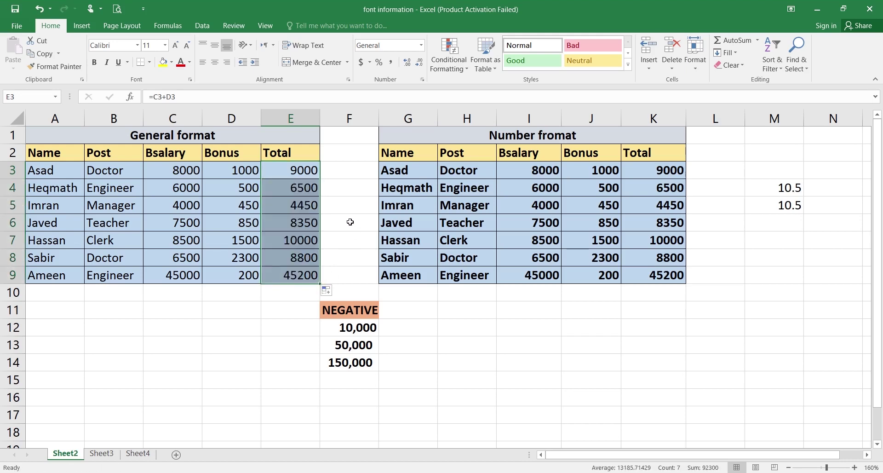
pyautogui.click(336, 176)
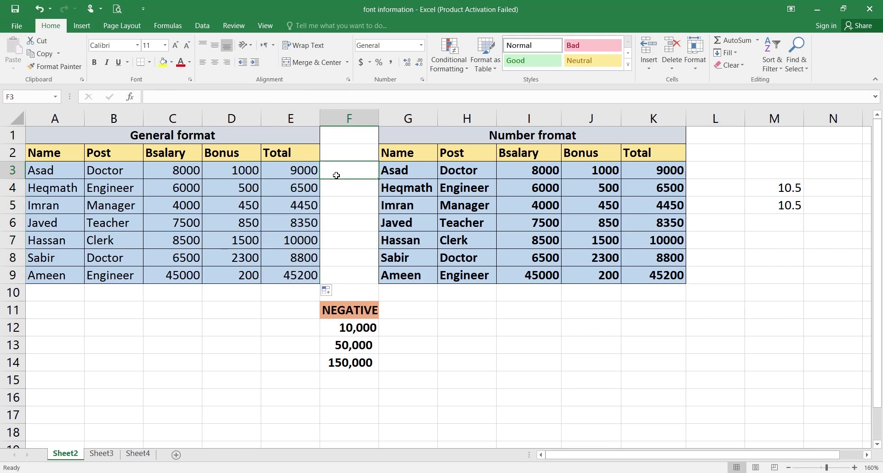
pyautogui.click(298, 170)
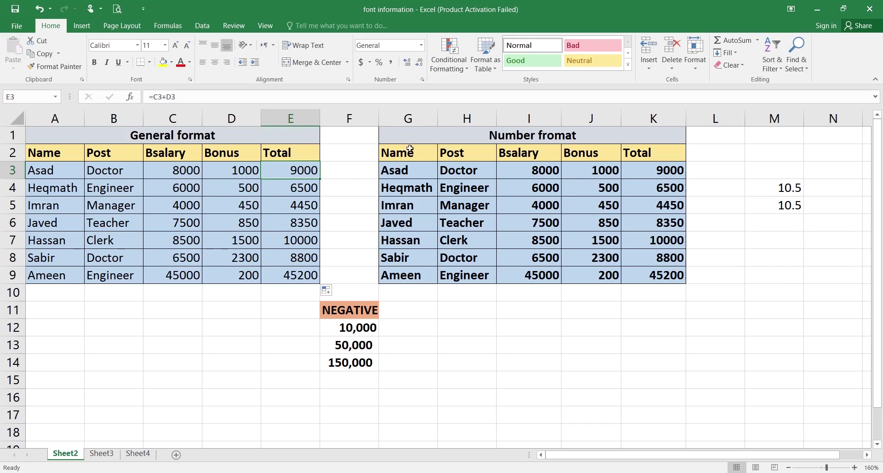
# Apply the Number format to the whole second salary table, G1:K9.
pyautogui.moveTo(393, 138); pyautogui.dragTo(506, 277)
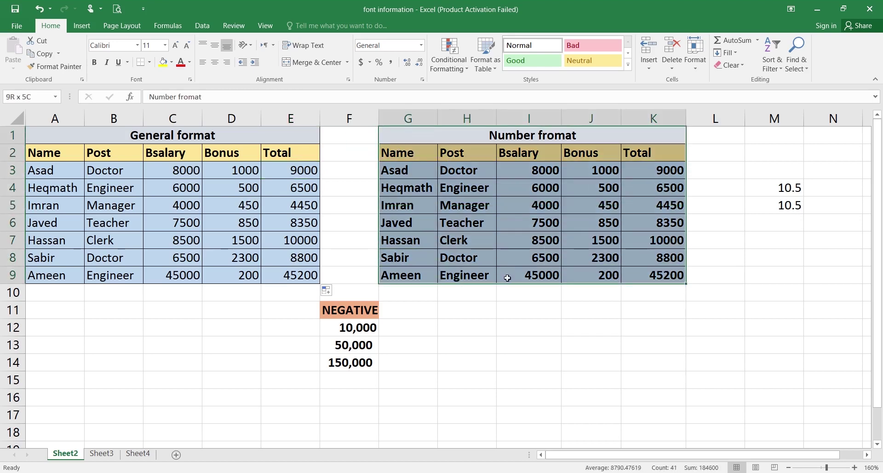
pyautogui.click(421, 46)
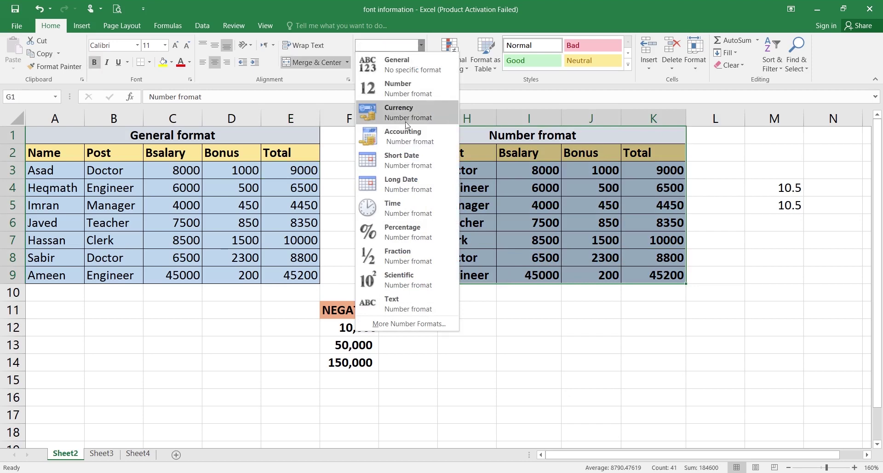
pyautogui.click(399, 90)
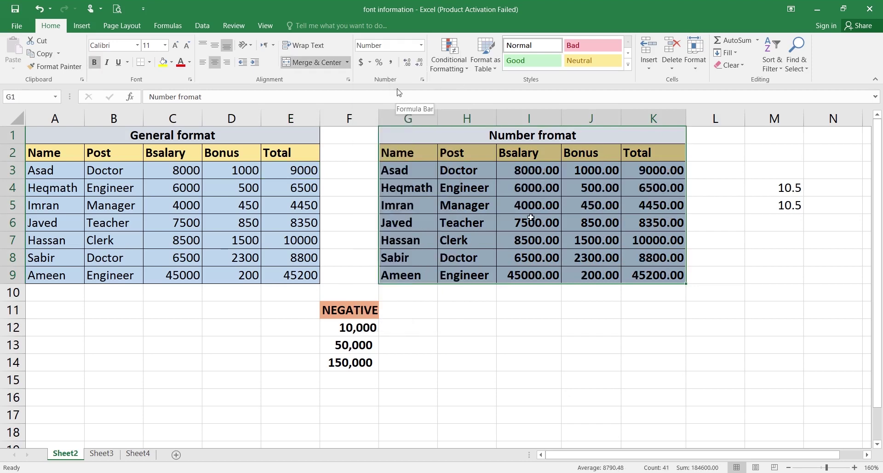
pyautogui.click(594, 307)
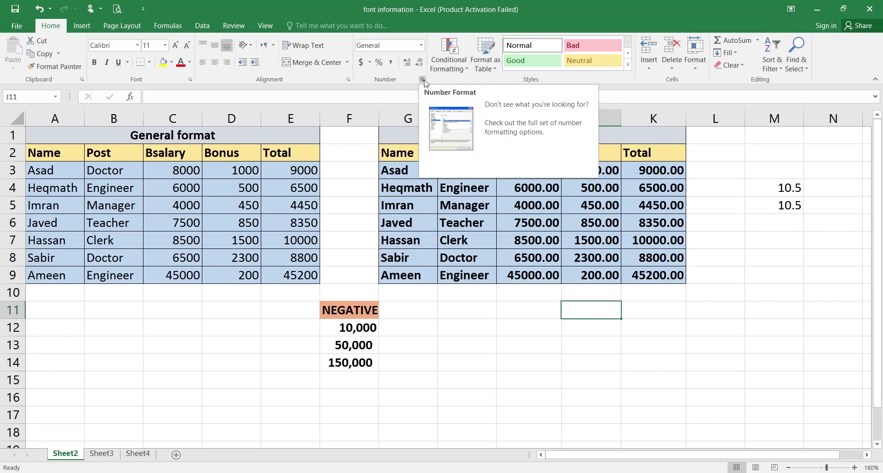
# Apply the Number format to the empty cells I10:K11 below the second table.
pyautogui.moveTo(527, 296); pyautogui.dragTo(641, 317)
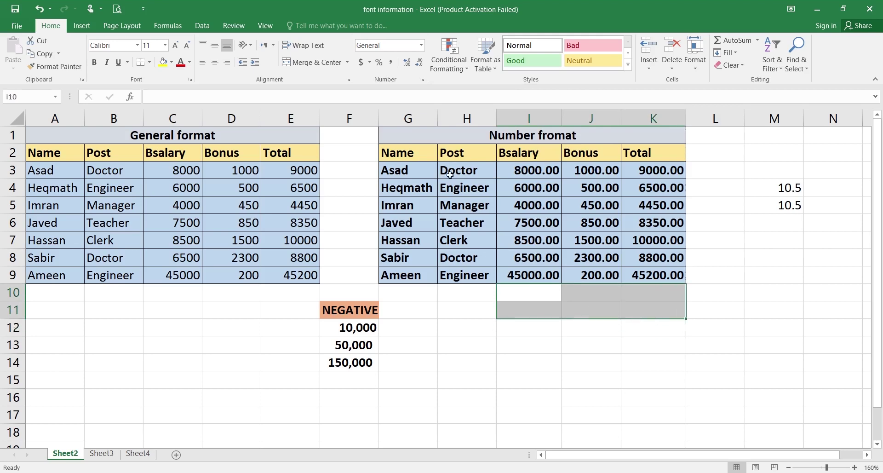
pyautogui.click(420, 45)
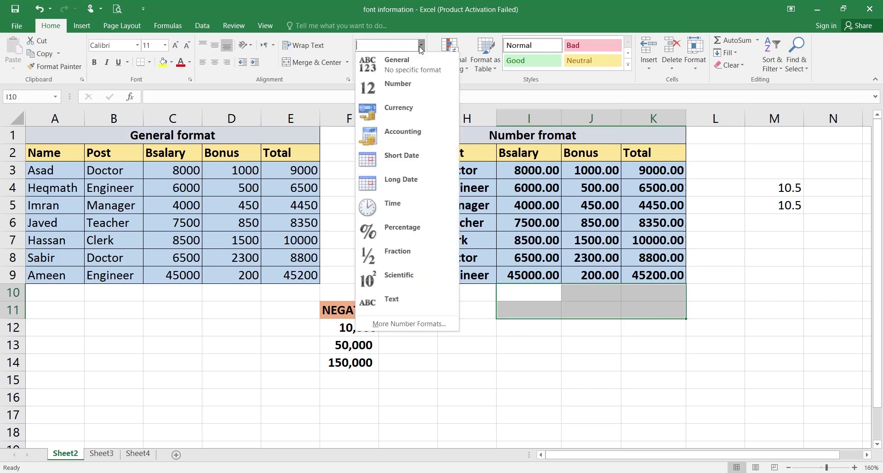
pyautogui.click(416, 88)
pyautogui.click(583, 307)
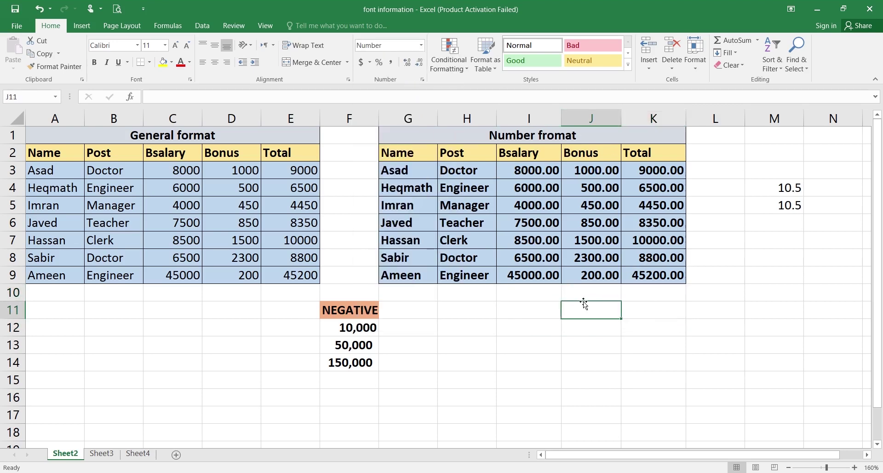
# Enter the test values 10.00 in cell J10 and 10.50 in cell J11.
pyautogui.click(582, 298)
pyautogui.press('Down')
pyautogui.click(582, 298)
pyautogui.write('1')
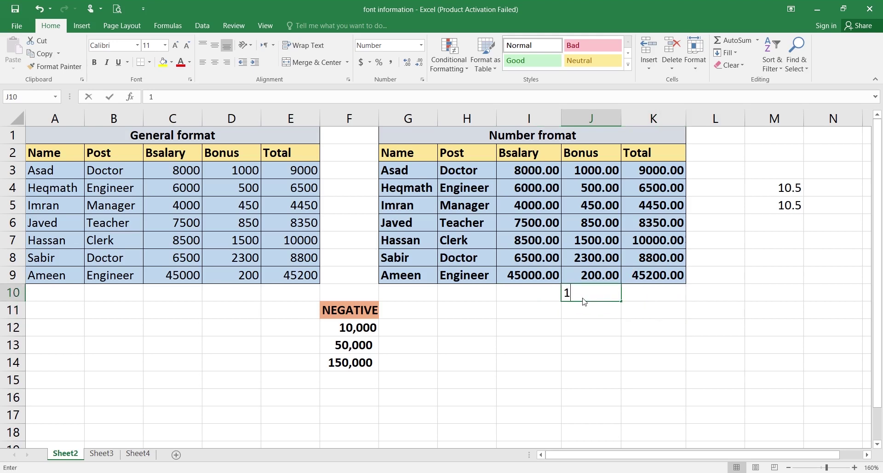
pyautogui.press('Escape')
pyautogui.write('10.00')
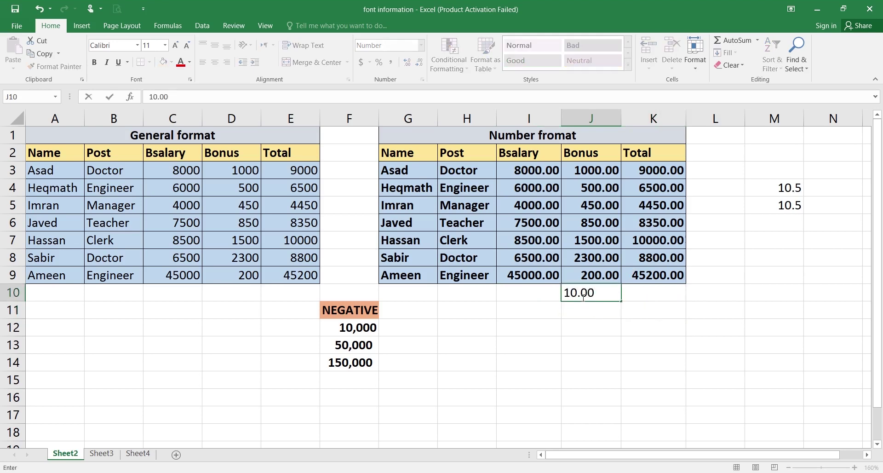
pyautogui.press('Return')
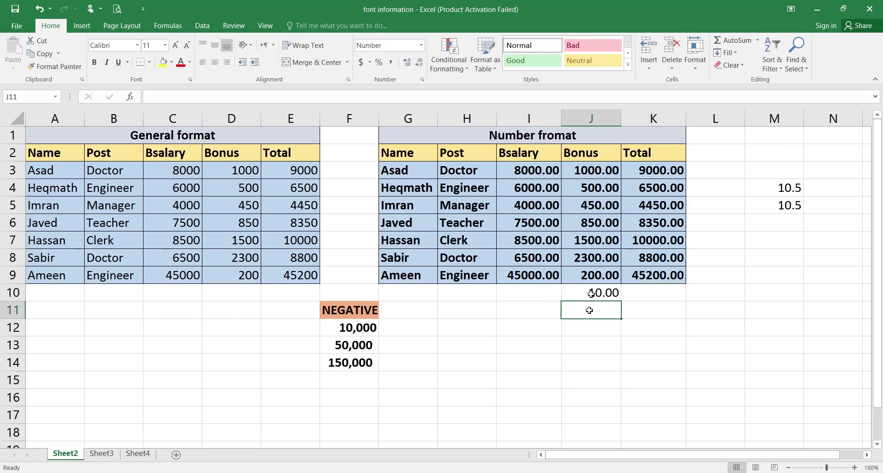
pyautogui.write('10.50')
pyautogui.press('Return')
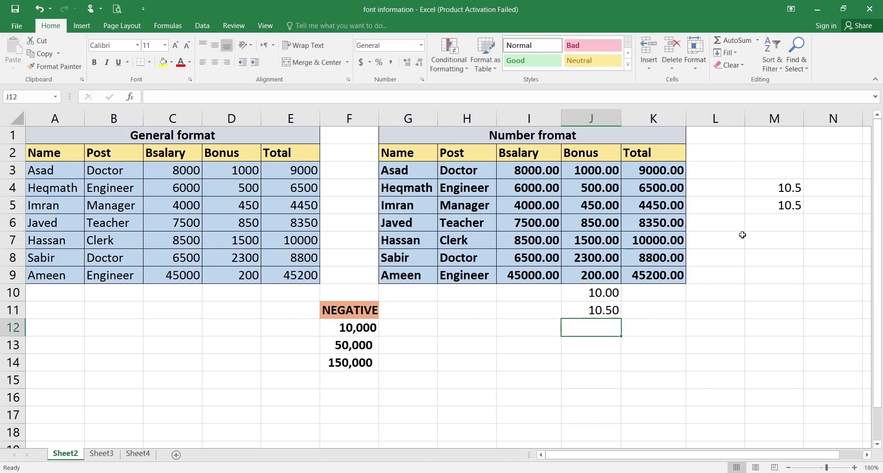
# Compare the number formats of cells M4 and J11, and clear the test values from H10:K11.
pyautogui.click(777, 189)
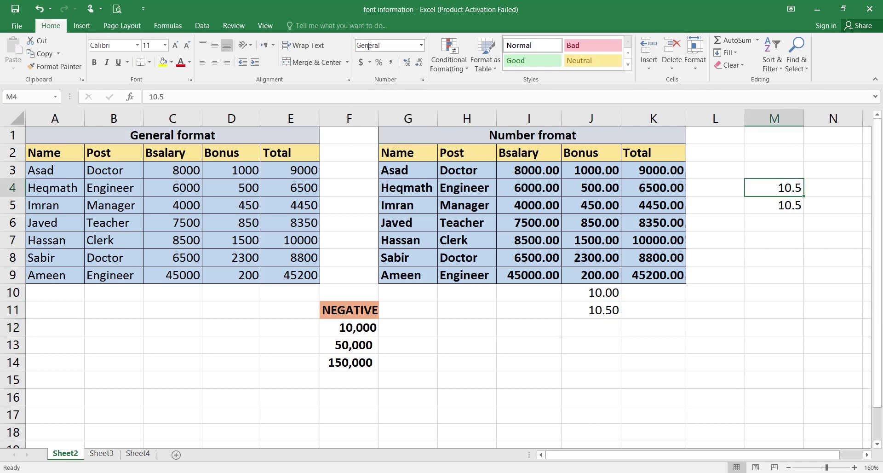
pyautogui.click(598, 311)
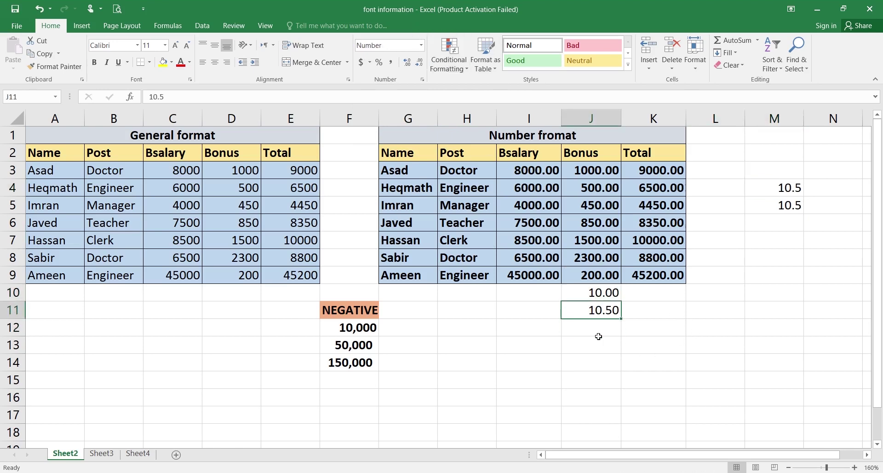
pyautogui.moveTo(587, 289); pyautogui.dragTo(597, 336)
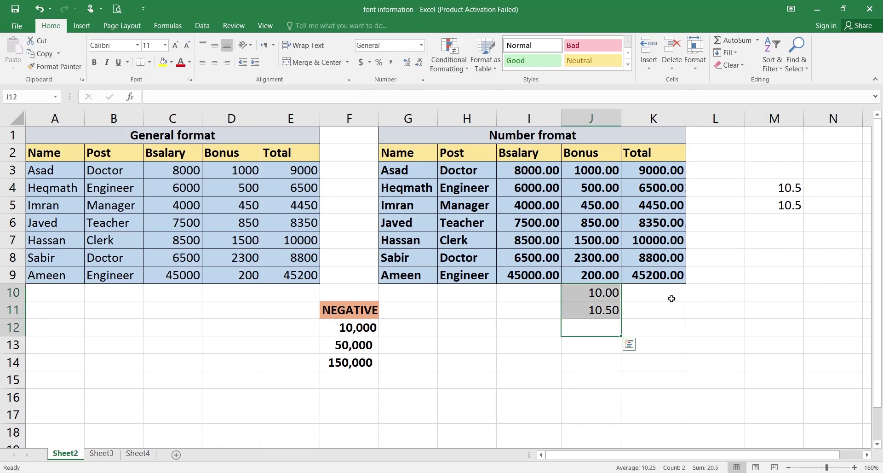
pyautogui.moveTo(673, 298); pyautogui.dragTo(458, 311)
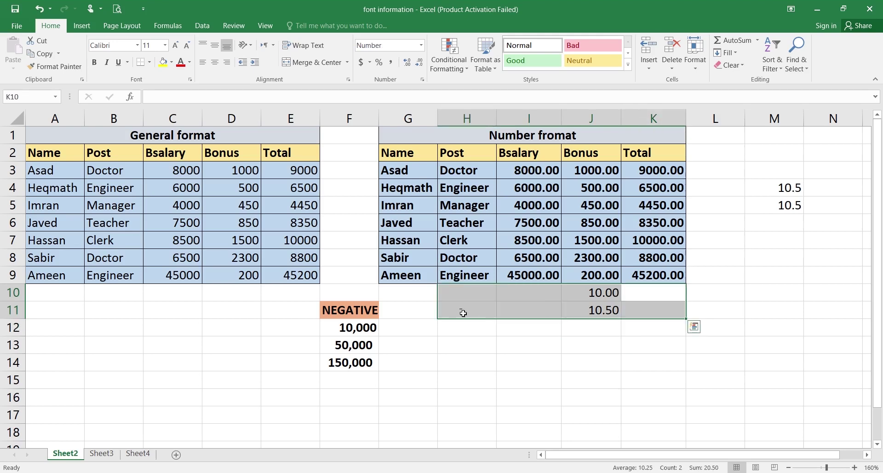
pyautogui.press('Delete')
pyautogui.click(549, 363)
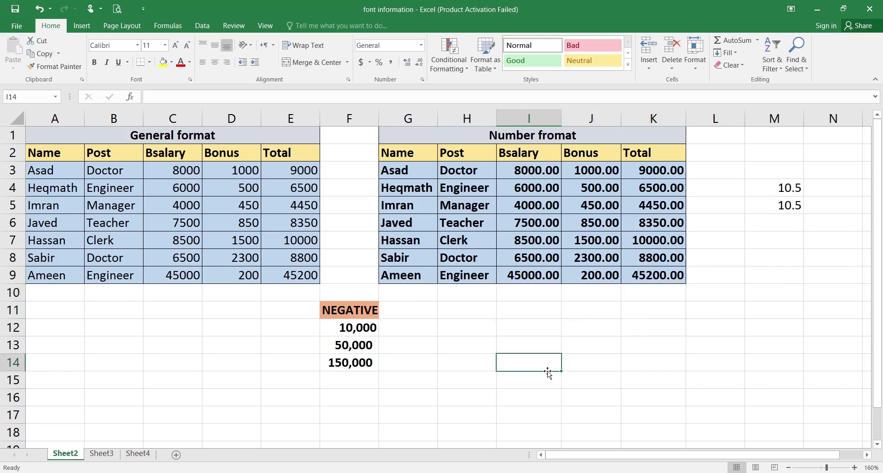
# Apply the General format to the second table's data, G3:K9.
pyautogui.click(421, 45)
pyautogui.click(660, 167)
pyautogui.moveTo(400, 170); pyautogui.dragTo(650, 280)
pyautogui.click(421, 45)
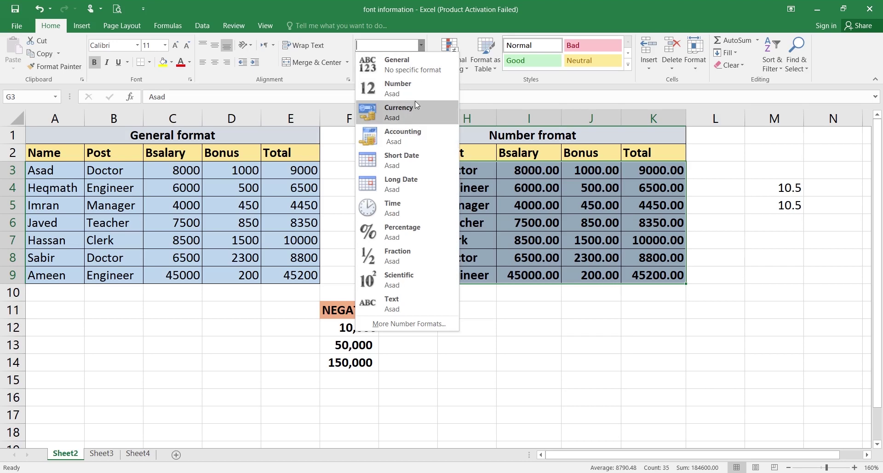
pyautogui.click(412, 72)
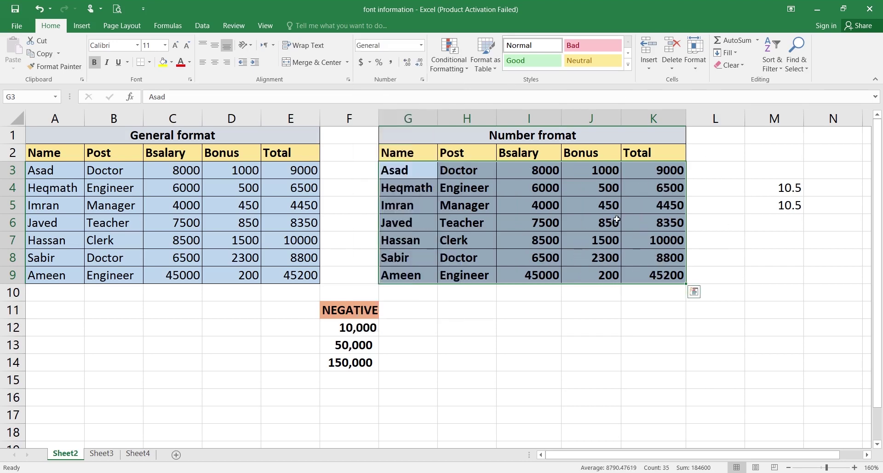
# Apply the Number format to G3:K9 and decrease its decimals to zero places.
pyautogui.click(420, 48)
pyautogui.click(402, 88)
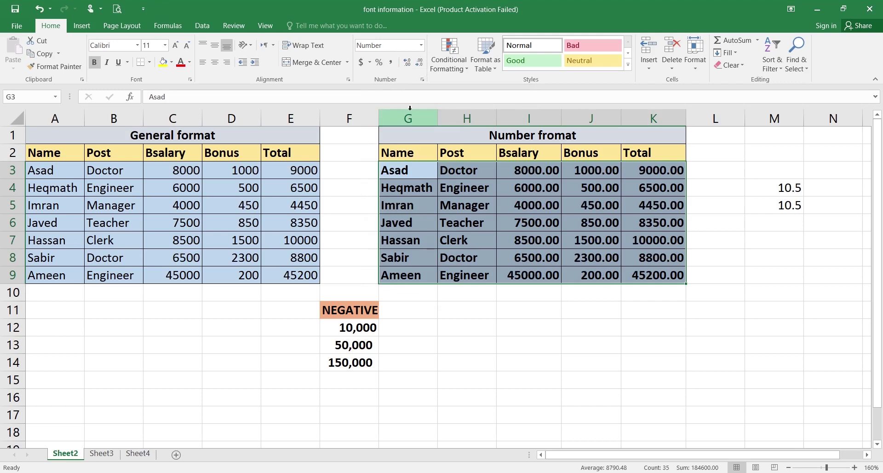
pyautogui.click(419, 63)
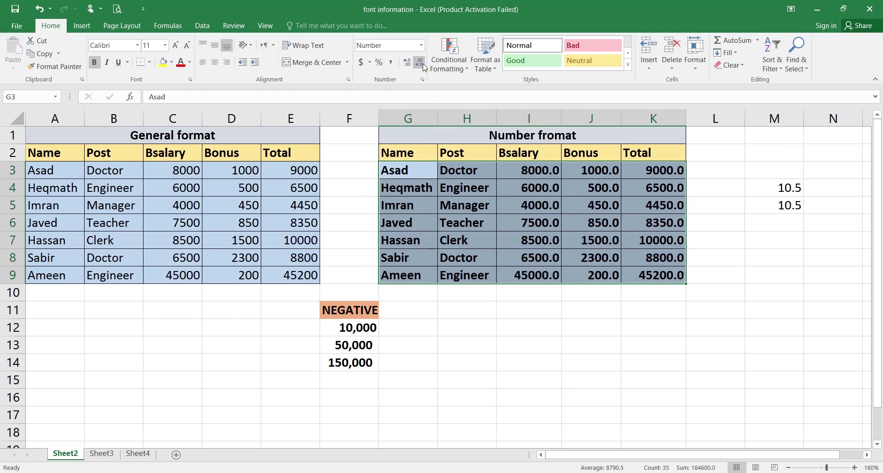
pyautogui.click(420, 63)
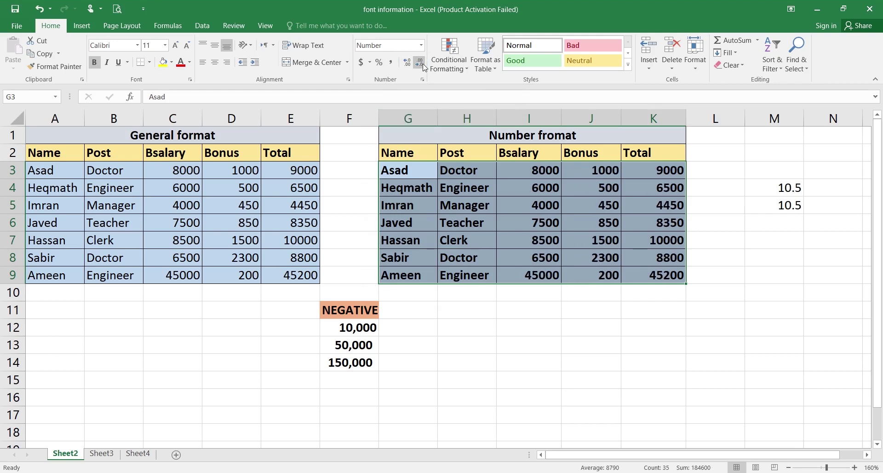
# Try adding decimal places to G3:K9 one at a time, and return the range to whole numbers.
pyautogui.click(410, 63)
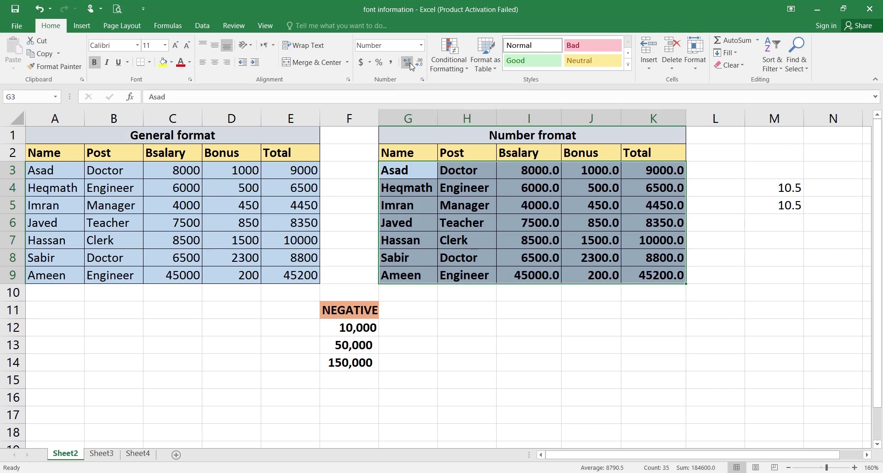
pyautogui.click(410, 63)
pyautogui.click(410, 63)
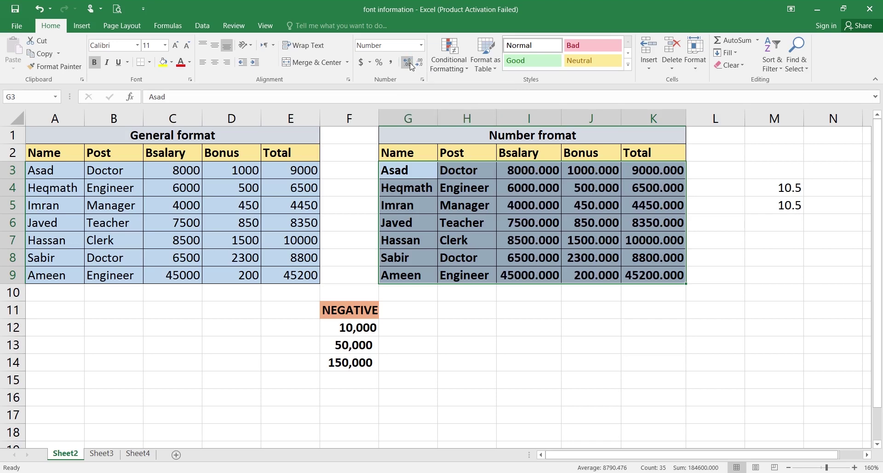
pyautogui.click(410, 63)
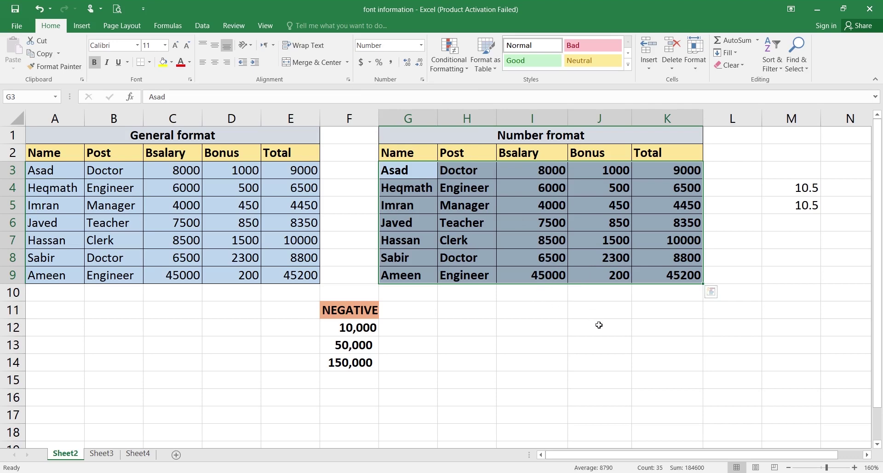
# Apply the Currency format to G3:K9, undo it once, and reapply it.
pyautogui.click(421, 44)
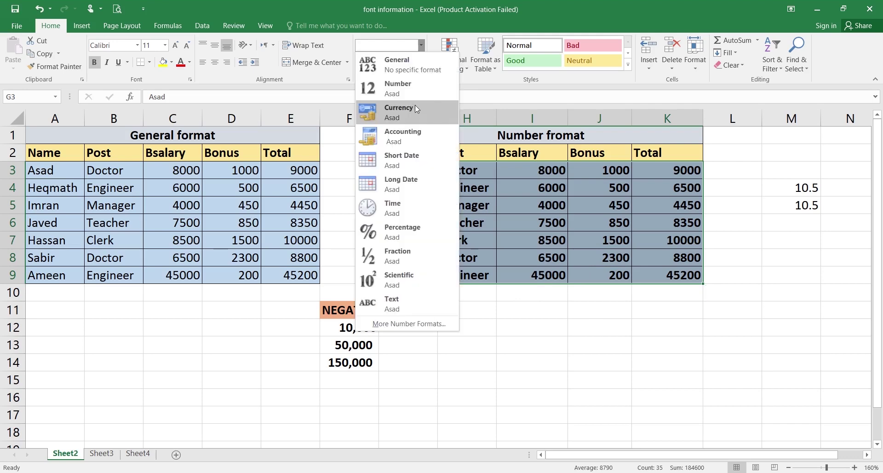
pyautogui.click(414, 109)
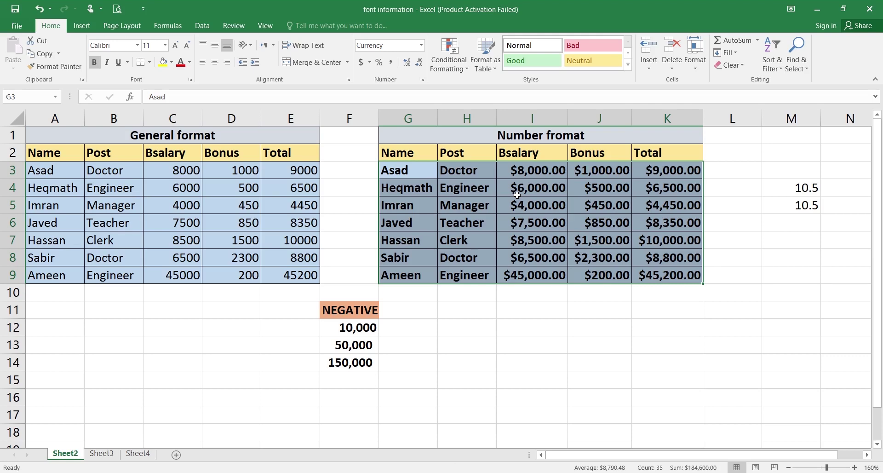
pyautogui.hotkey('ctrl', 'z')
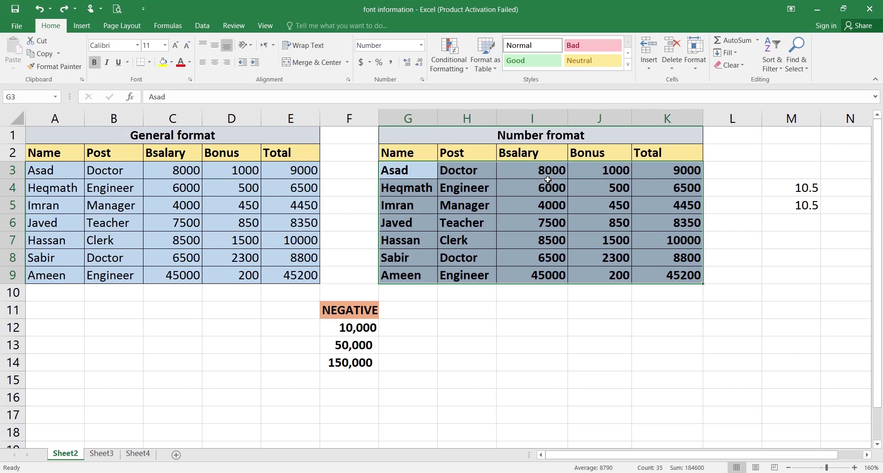
pyautogui.click(422, 46)
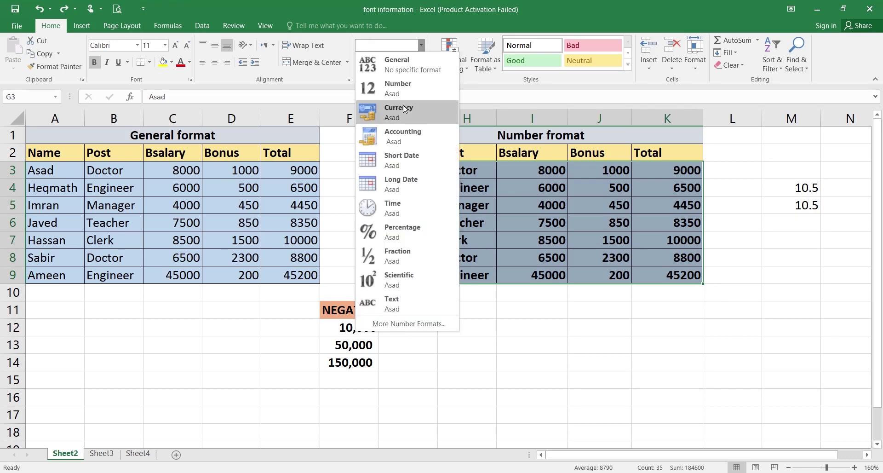
pyautogui.click(421, 110)
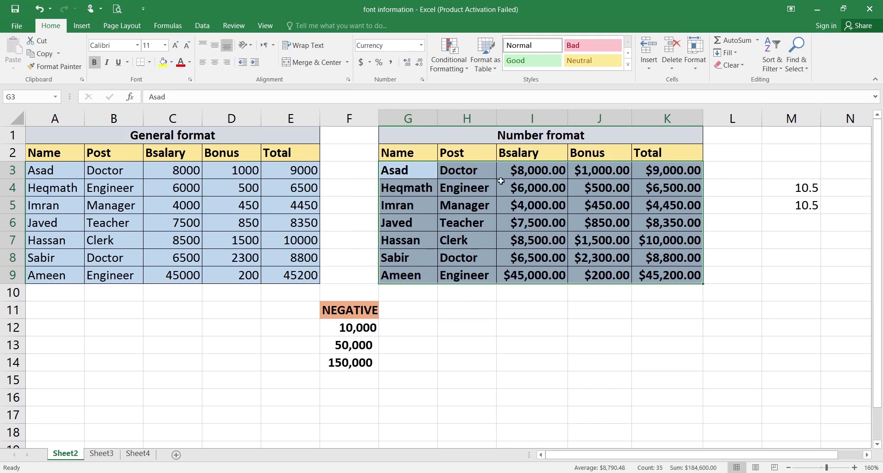
# Change the currency symbol of G3:K9 to Pashto, keeping the Currency format with two decimal places.
pyautogui.click(423, 81)
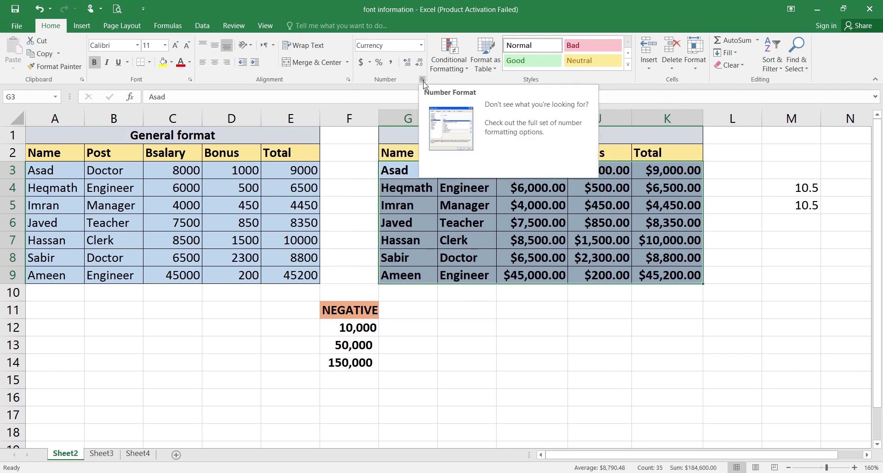
pyautogui.click(423, 82)
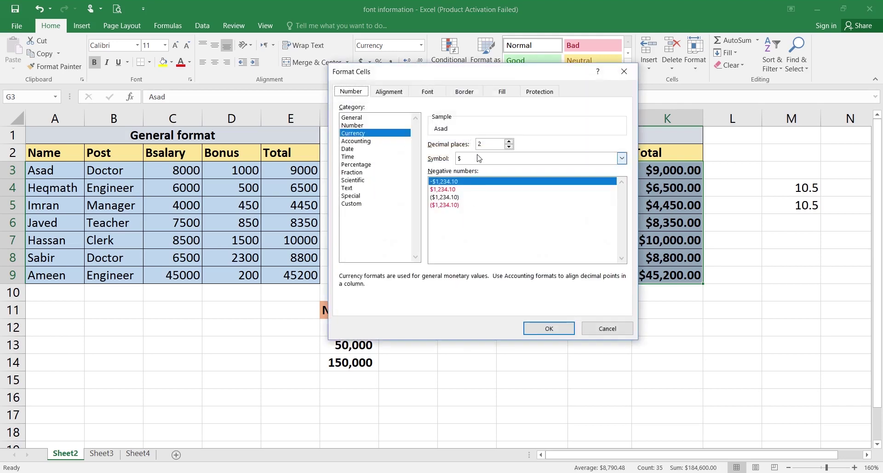
pyautogui.click(478, 159)
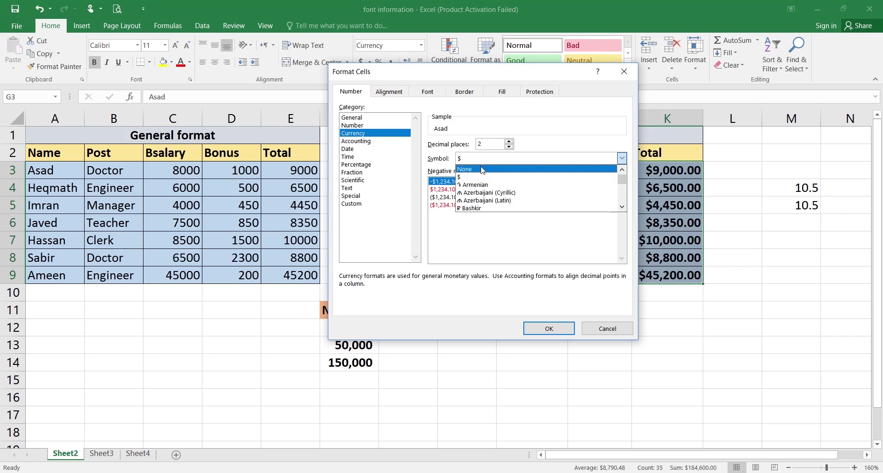
pyautogui.scroll(-5, 483, 174)
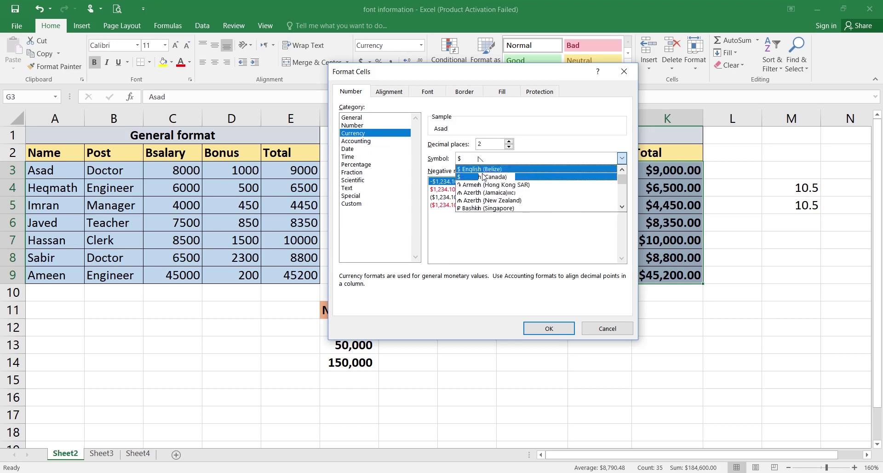
pyautogui.scroll(-8, 482, 179)
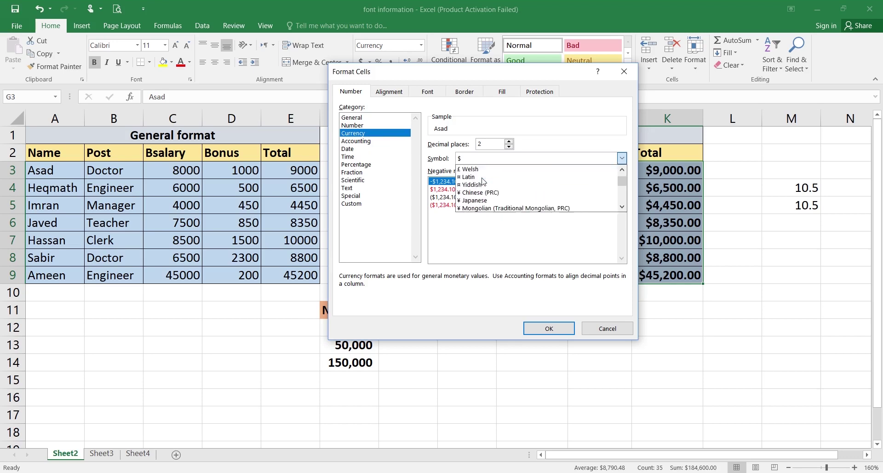
pyautogui.scroll(-2, 486, 184)
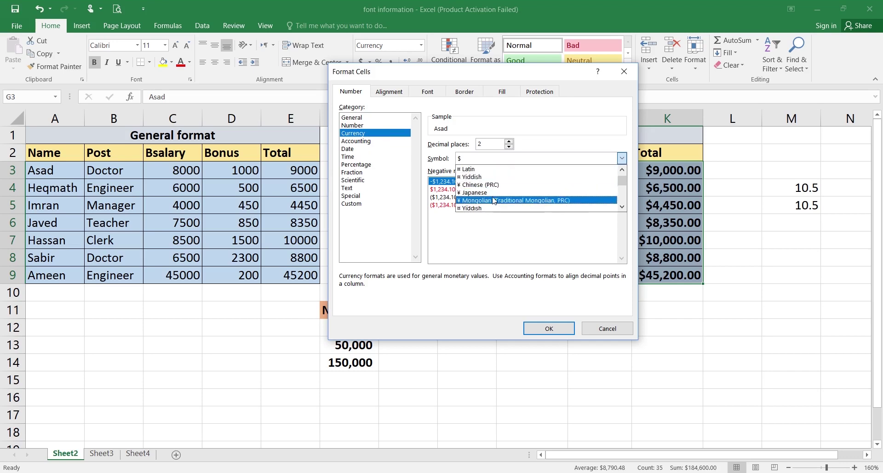
pyautogui.scroll(-2, 495, 189)
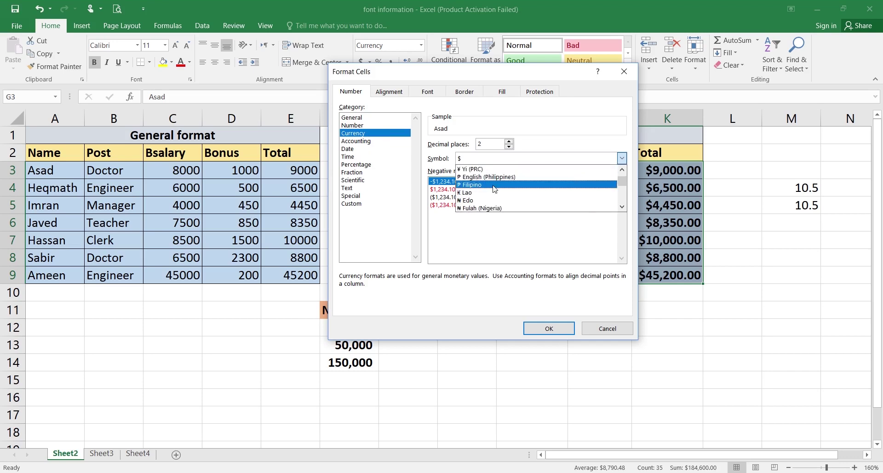
pyautogui.scroll(-1, 495, 188)
pyautogui.scroll(-2, 494, 188)
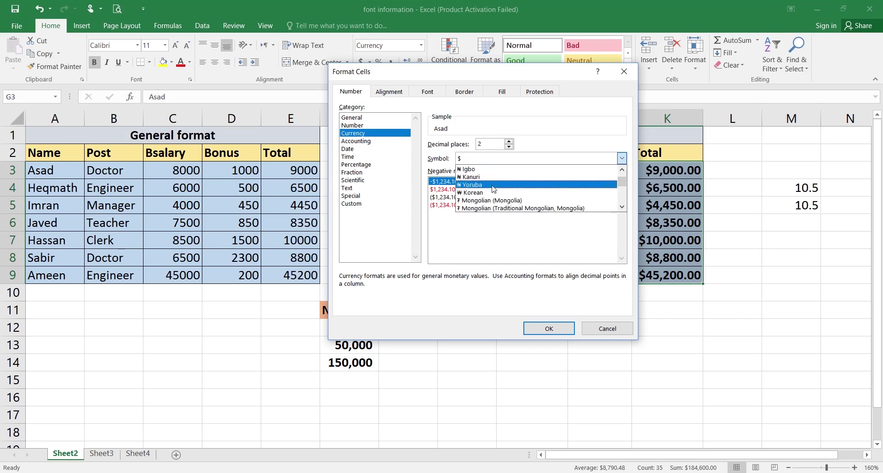
pyautogui.scroll(-3, 493, 188)
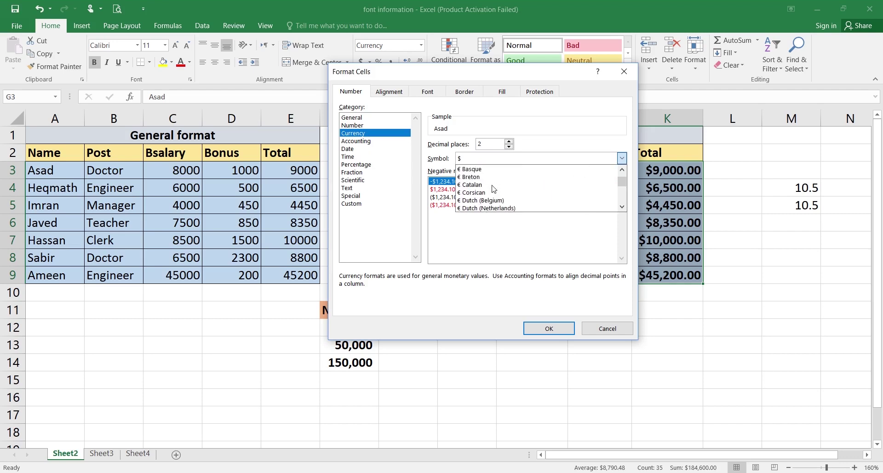
pyautogui.scroll(-1, 493, 188)
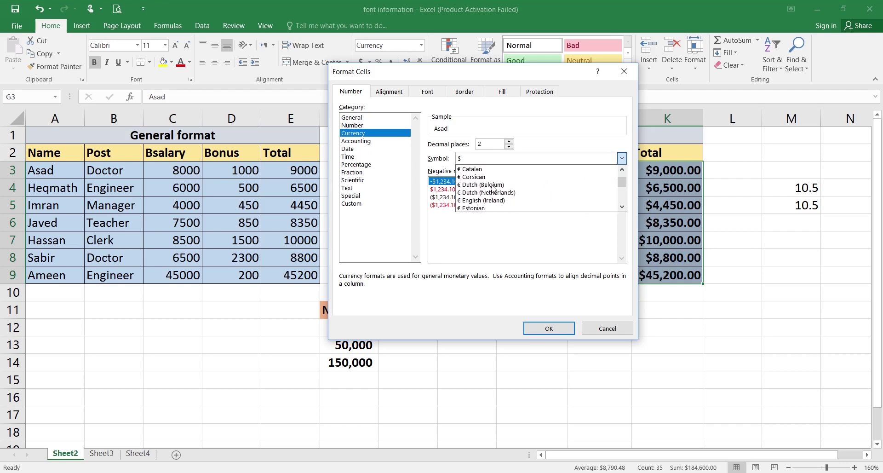
pyautogui.scroll(2, 493, 188)
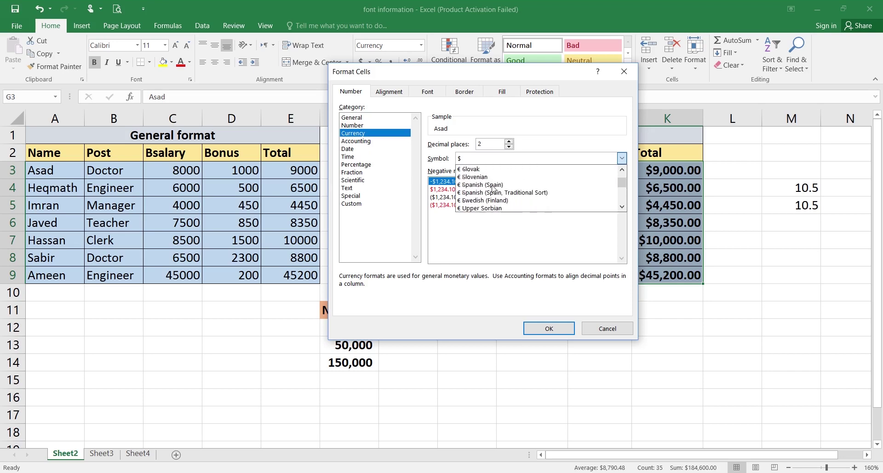
pyautogui.scroll(-1, 492, 188)
pyautogui.scroll(-3, 492, 187)
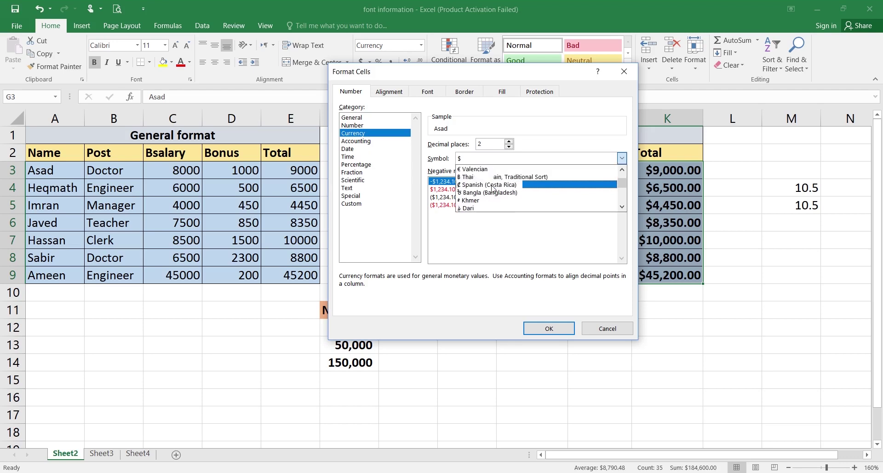
pyautogui.scroll(-2, 492, 187)
pyautogui.scroll(3, 490, 190)
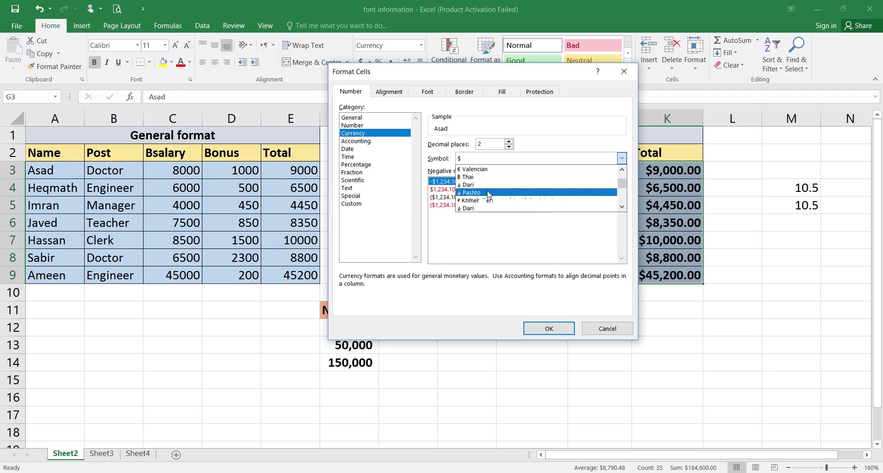
pyautogui.click(484, 193)
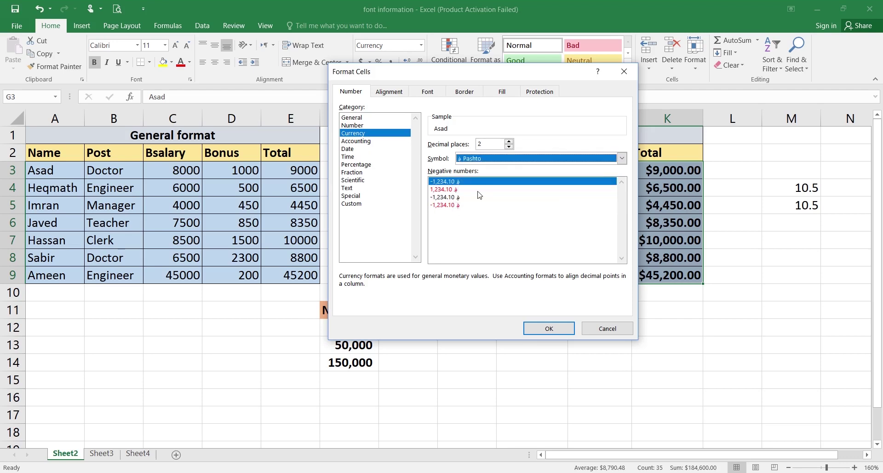
pyautogui.click(544, 327)
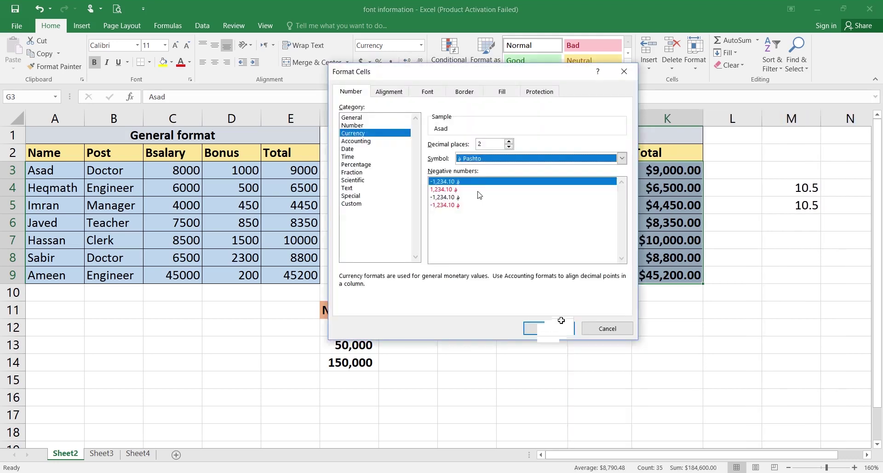
pyautogui.click(546, 324)
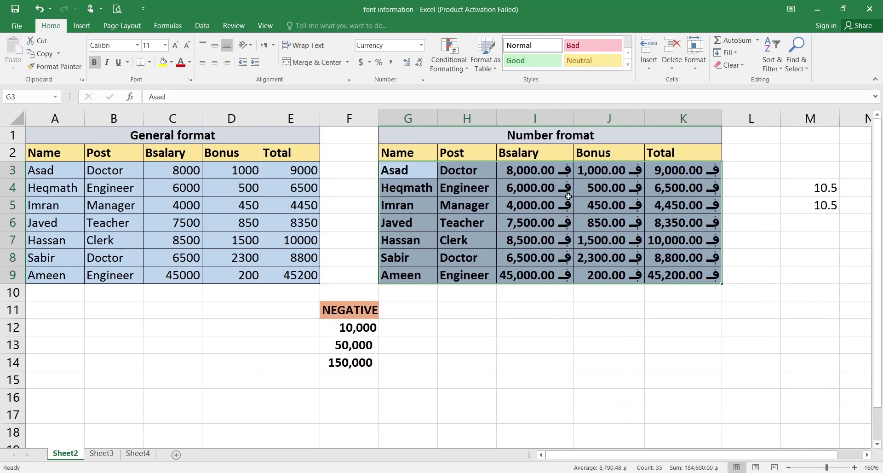
# Apply the custom number format 'AF'# to G3:K9 so the AF label precedes each amount.
pyautogui.click(421, 79)
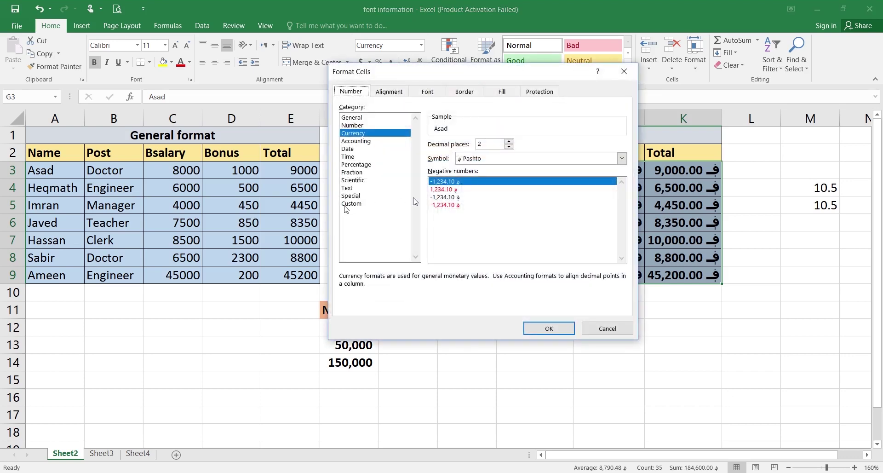
pyautogui.click(349, 204)
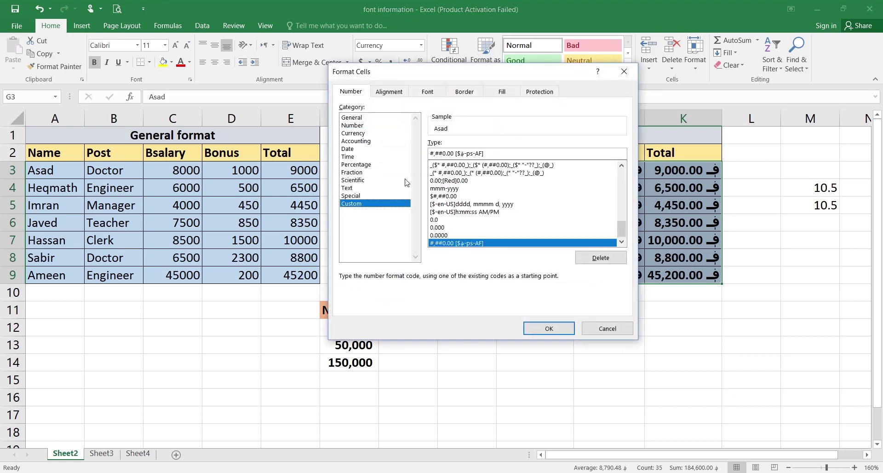
pyautogui.moveTo(496, 154); pyautogui.dragTo(414, 160)
pyautogui.click(433, 153)
pyautogui.tripleClick(433, 154)
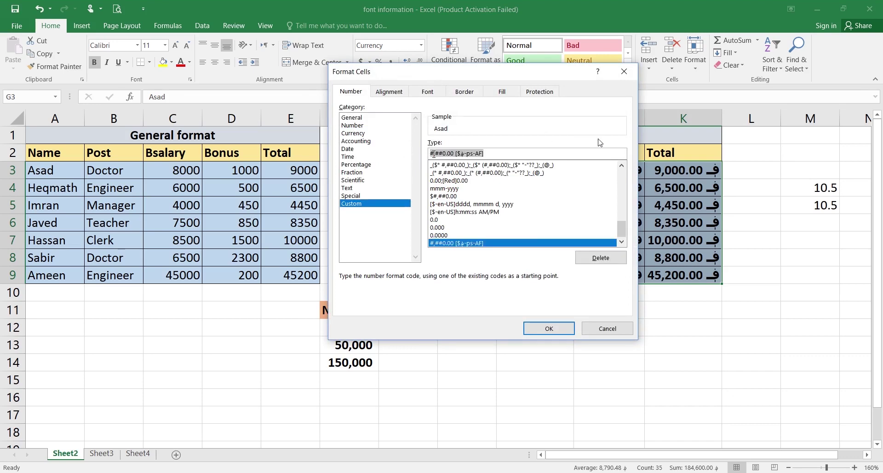
pyautogui.write("'AF")
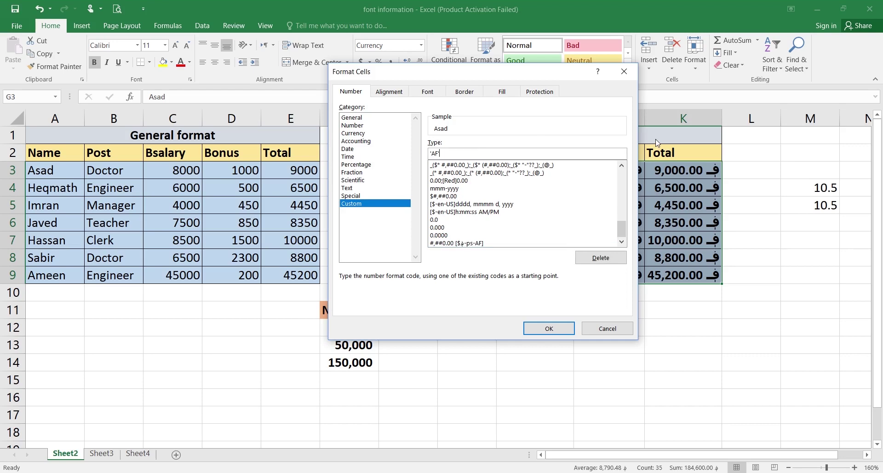
pyautogui.write("'#")
pyautogui.click(548, 328)
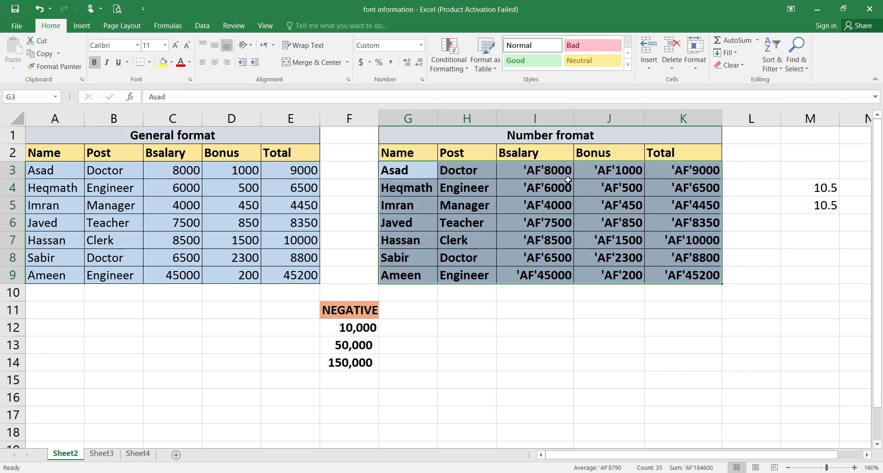
# Apply the custom number format # AF to G3:K9 so the AF label follows each amount.
pyautogui.click(422, 79)
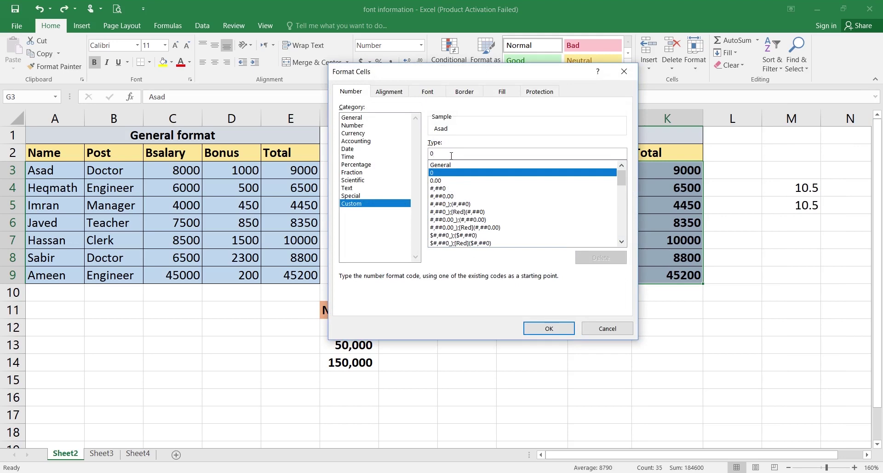
pyautogui.click(451, 156)
pyautogui.press('BackSpace')
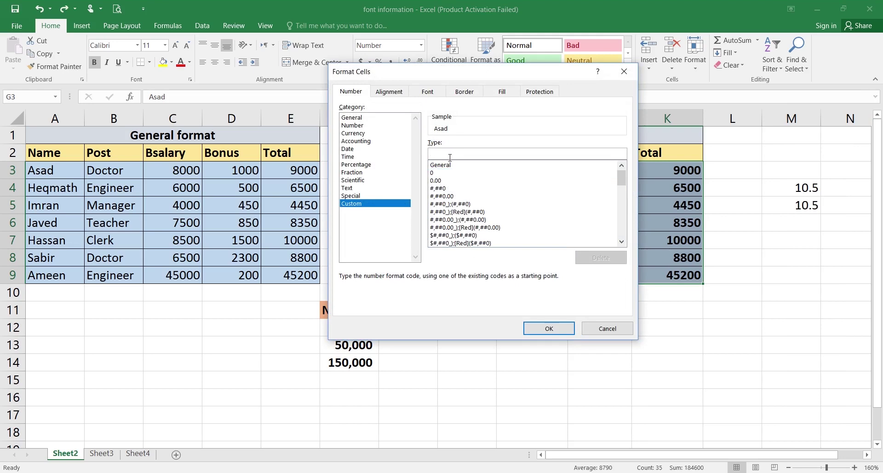
pyautogui.write('##')
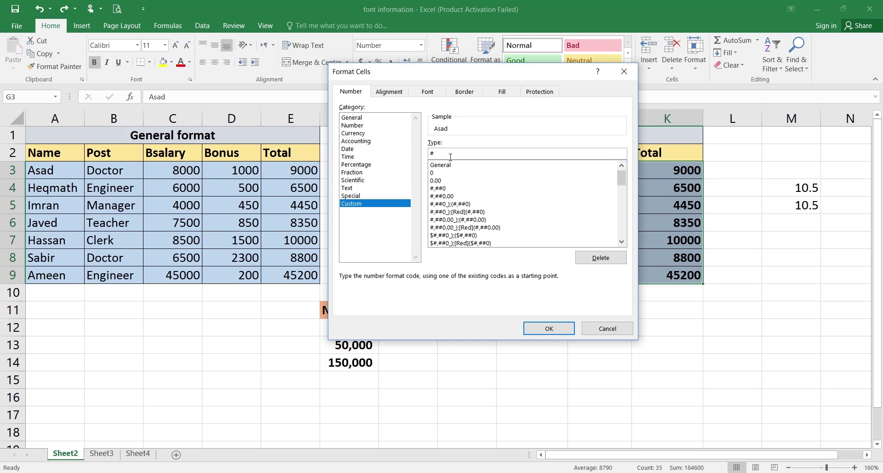
pyautogui.click(546, 327)
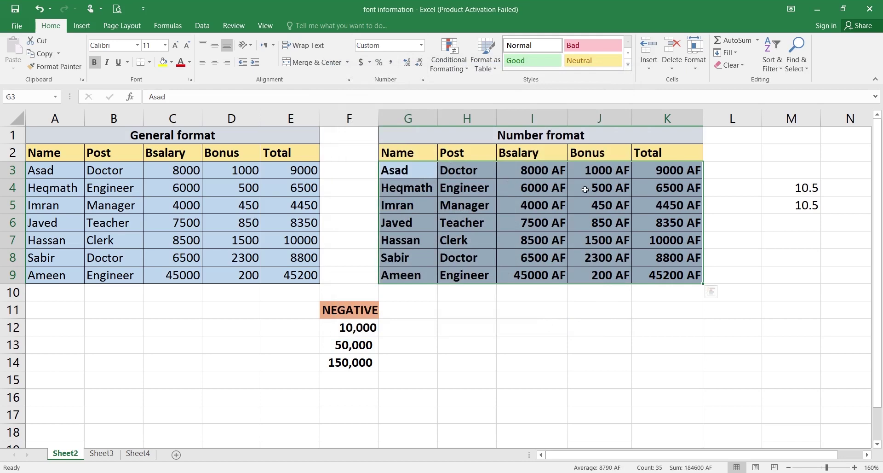
# Check the custom format code of G3:K9, and undo the AF formatting back to plain whole numbers.
pyautogui.click(423, 81)
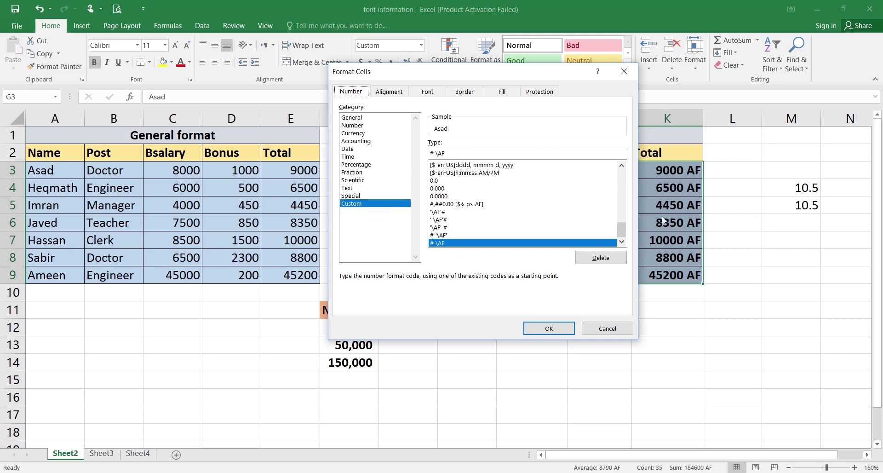
pyautogui.click(560, 325)
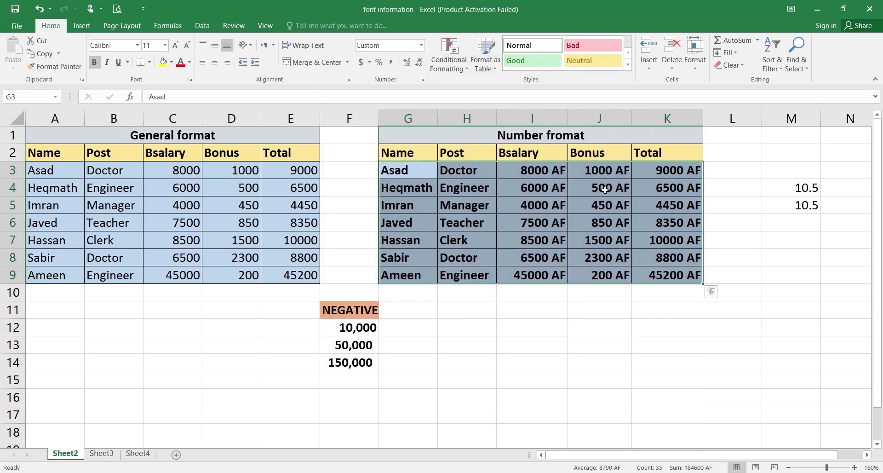
pyautogui.hotkey('ctrl', 'z')
pyautogui.hotkey('ctrl', 'z')
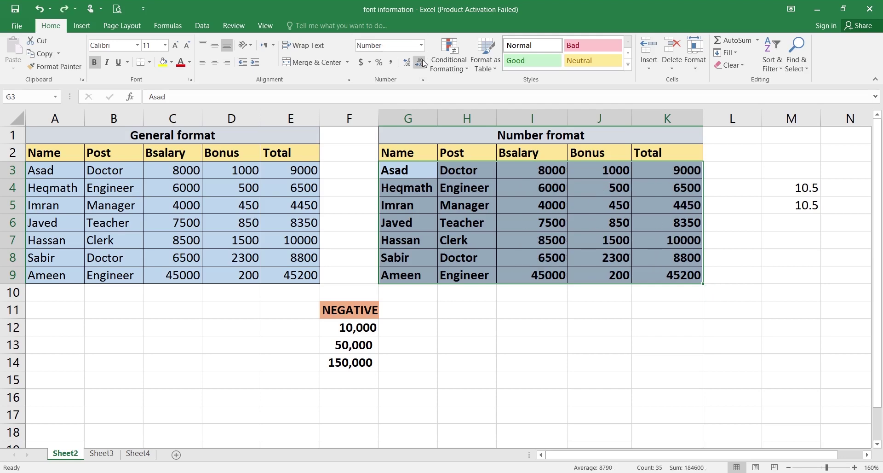
pyautogui.click(424, 79)
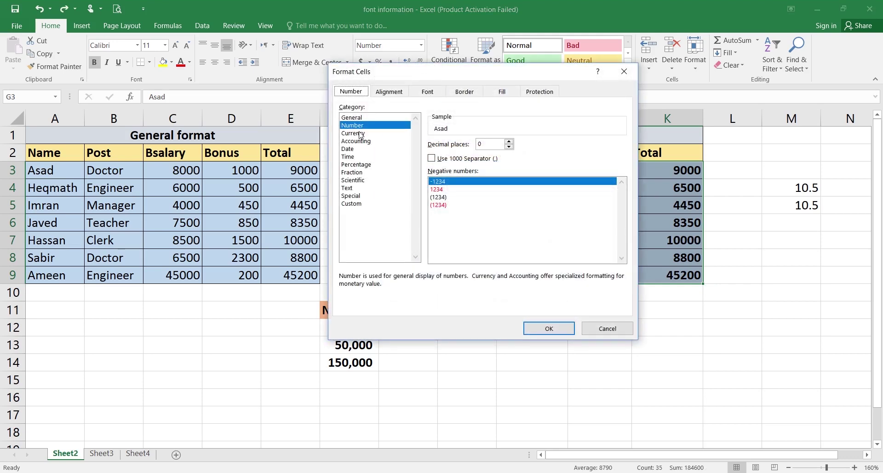
pyautogui.click(355, 134)
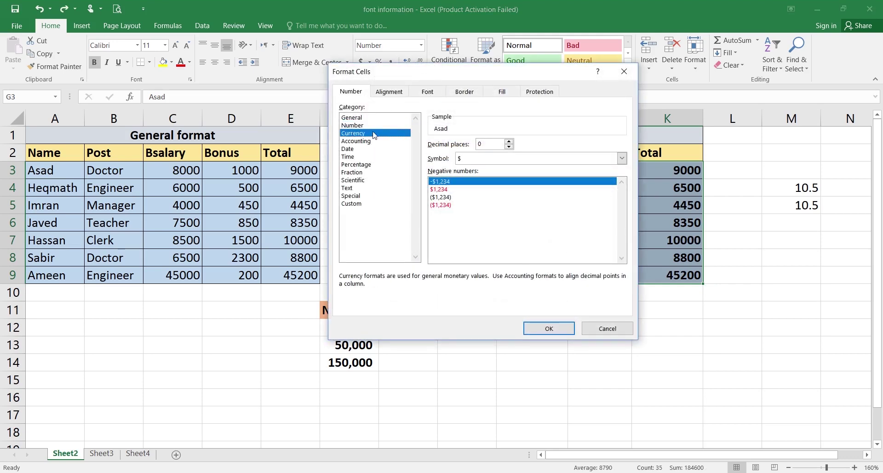
pyautogui.click(621, 158)
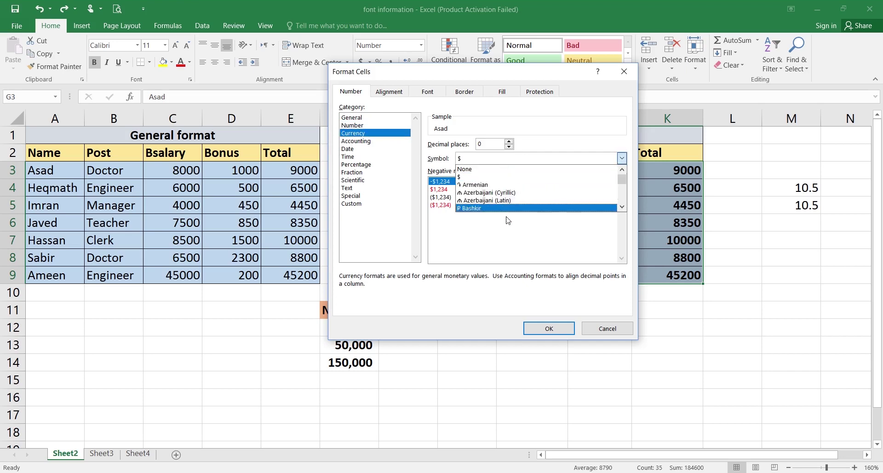
pyautogui.click(614, 329)
# Apply the Accounting format to the second table's data, G3:K9.
pyautogui.click(421, 45)
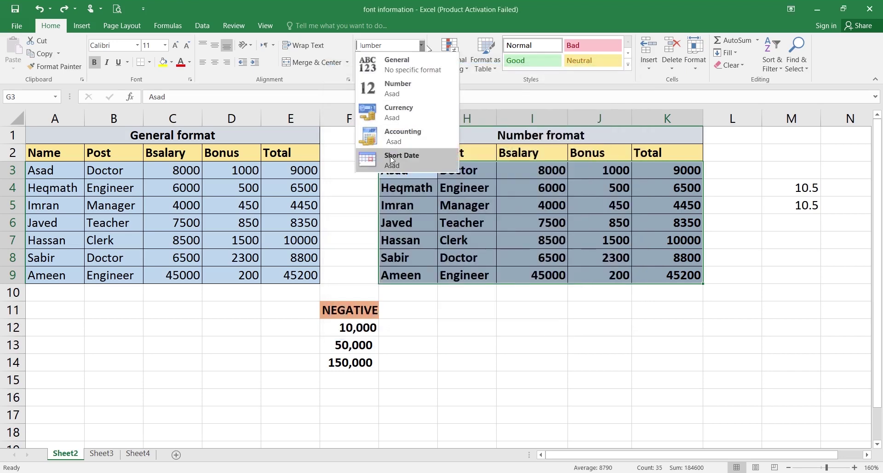
pyautogui.click(421, 45)
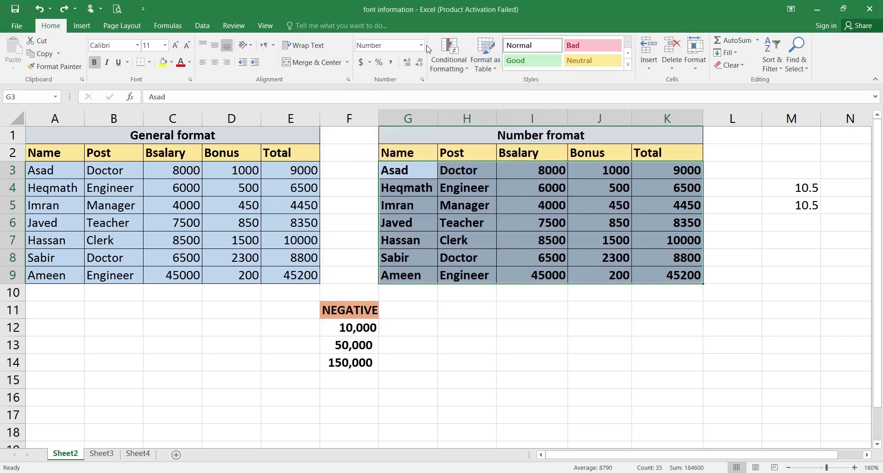
pyautogui.click(421, 45)
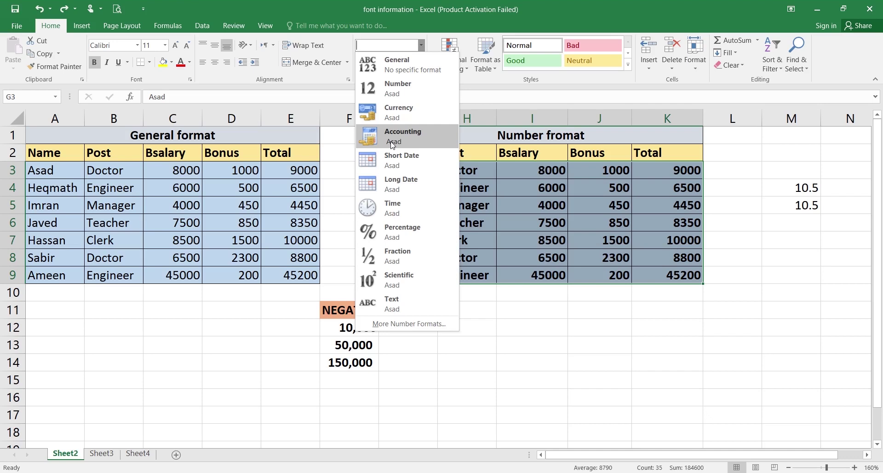
pyautogui.click(391, 144)
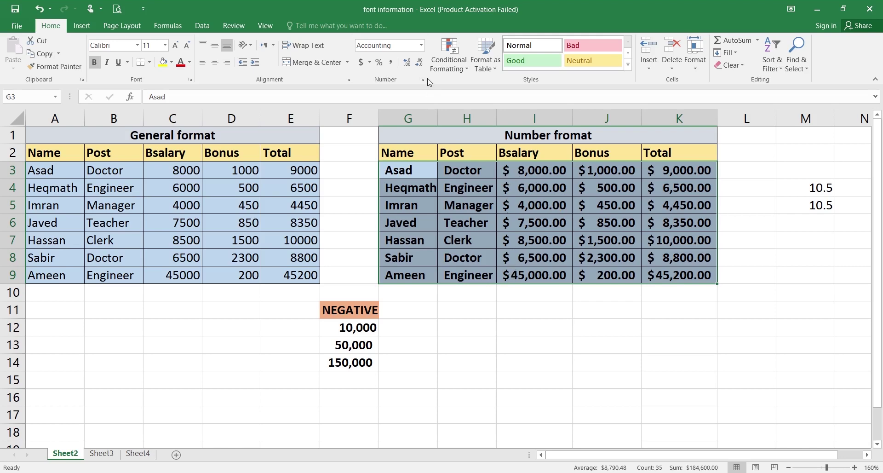
# Apply the Currency format to the second table's data, G3:K9.
pyautogui.click(421, 46)
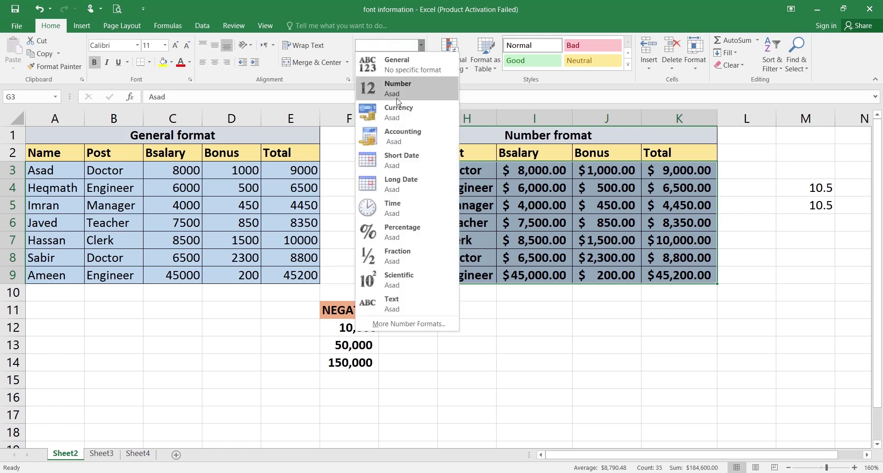
pyautogui.click(419, 46)
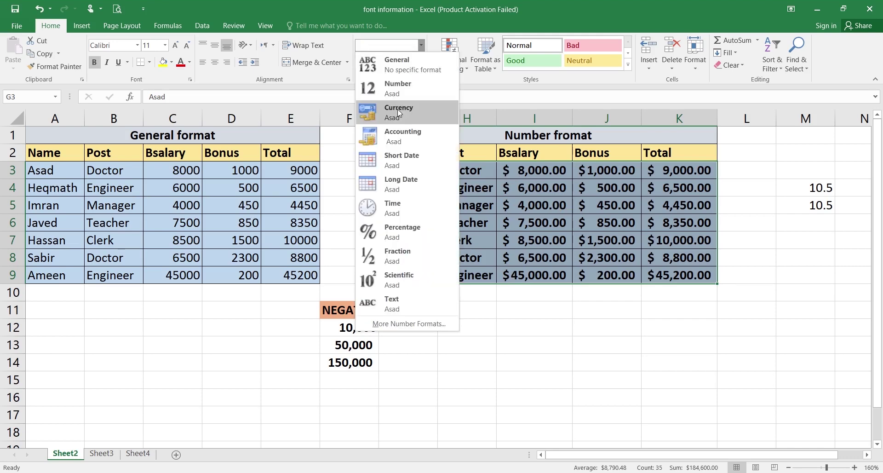
pyautogui.click(397, 109)
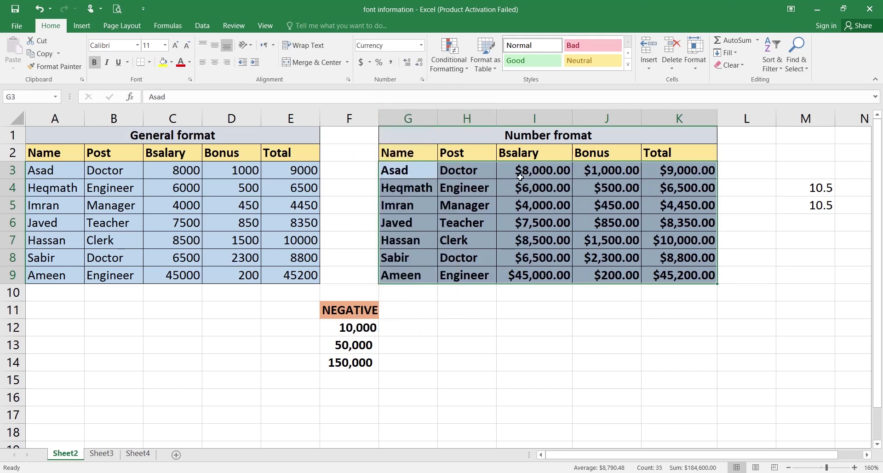
# Return the second table's data in G3:K9 to the Number format with two decimal places.
pyautogui.click(421, 45)
pyautogui.click(415, 138)
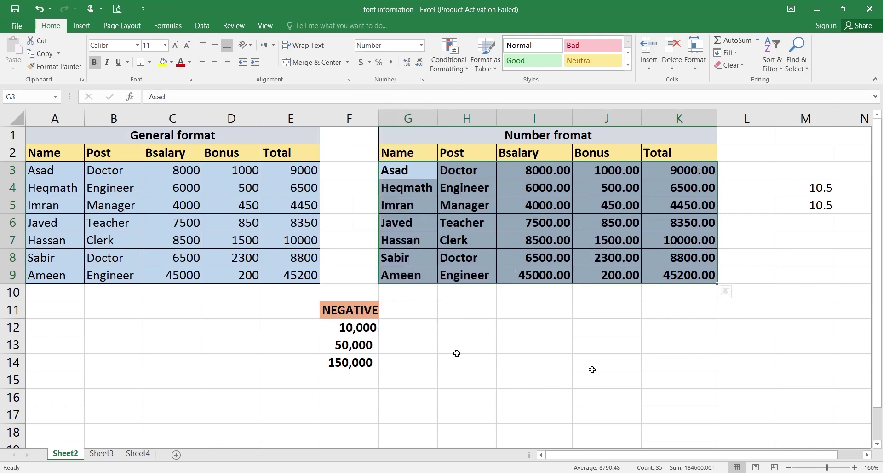
pyautogui.click(554, 332)
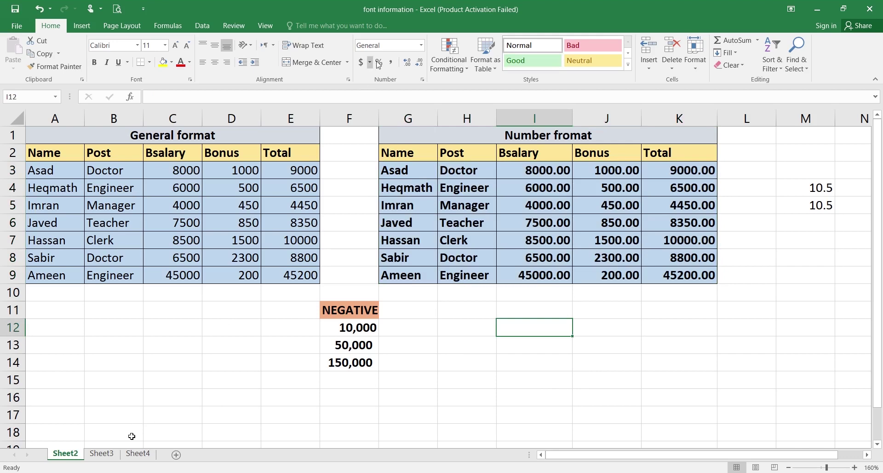
# Apply the Percentage format to the second table, including its header row, G2:K9.
pyautogui.click(421, 45)
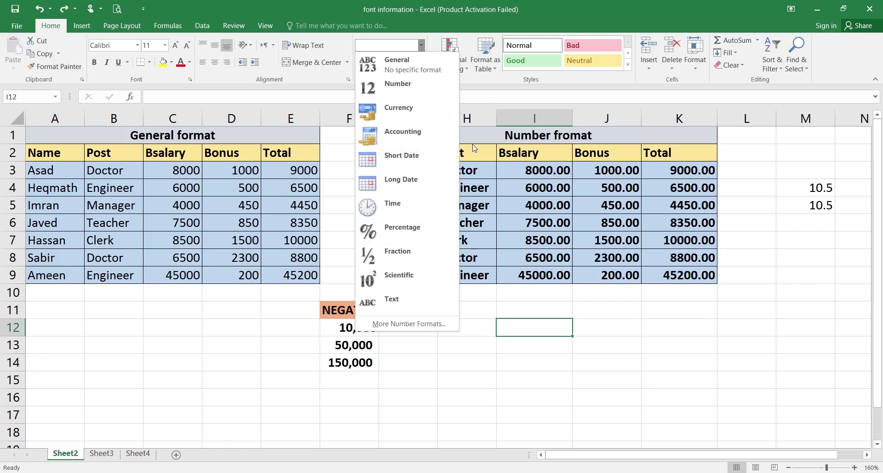
pyautogui.moveTo(391, 154); pyautogui.dragTo(672, 275)
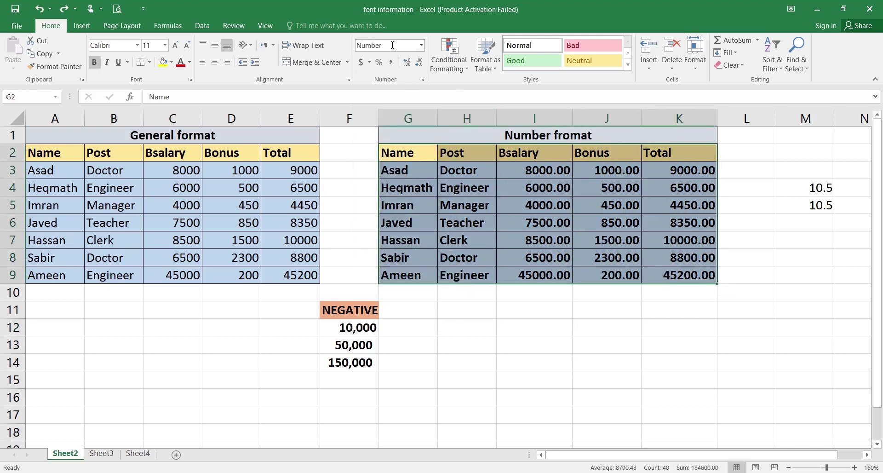
pyautogui.click(420, 45)
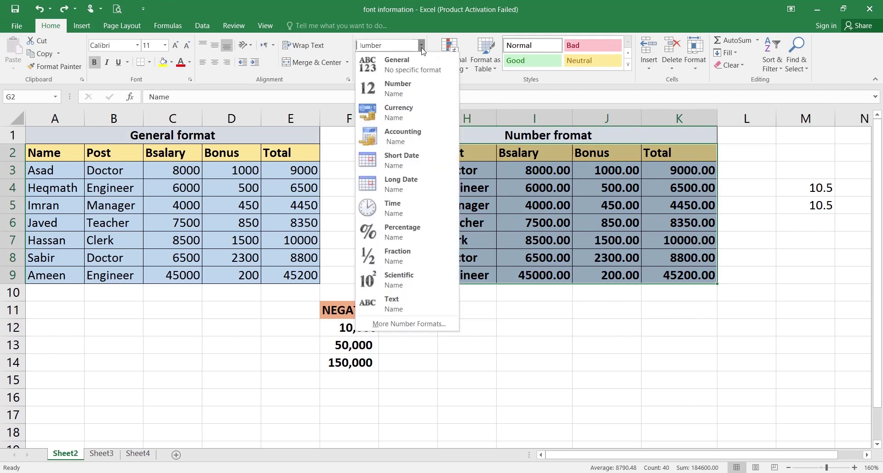
pyautogui.click(417, 231)
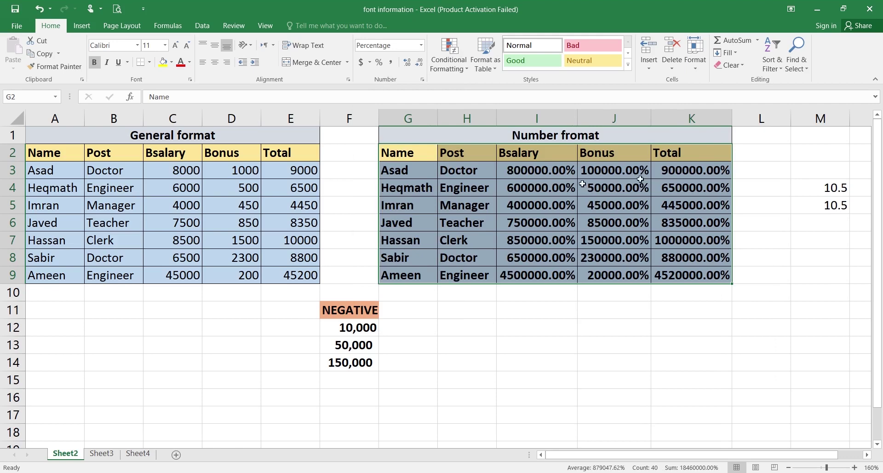
# Undo the Percentage format on G2:K9.
pyautogui.click(421, 45)
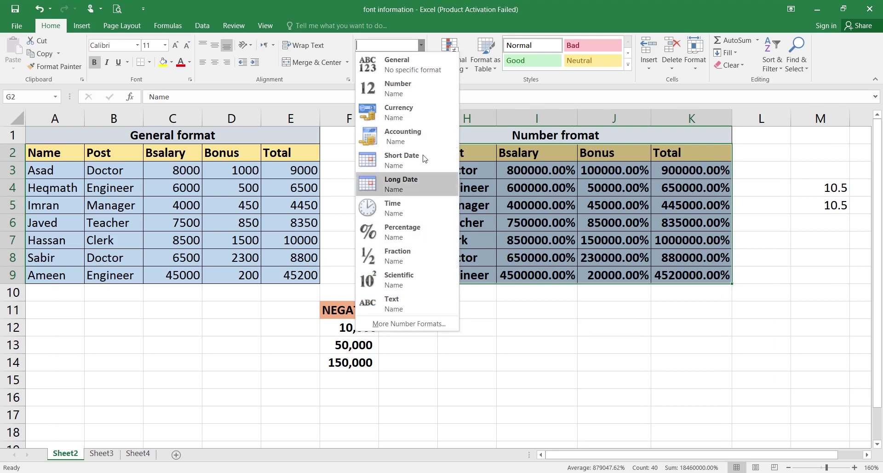
pyautogui.click(347, 9)
pyautogui.hotkey('ctrl', 'z')
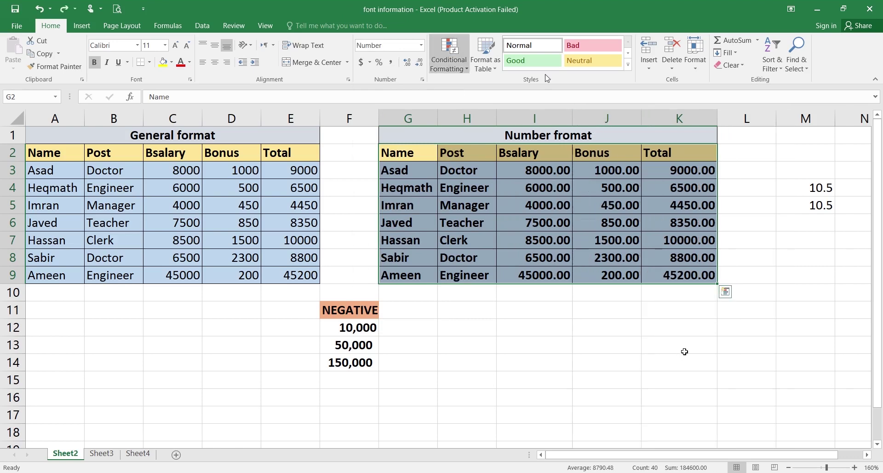
# Enter 1/2, 1/8 and 5/9 in the General-formatted cells K13, K14 and K15.
pyautogui.click(684, 349)
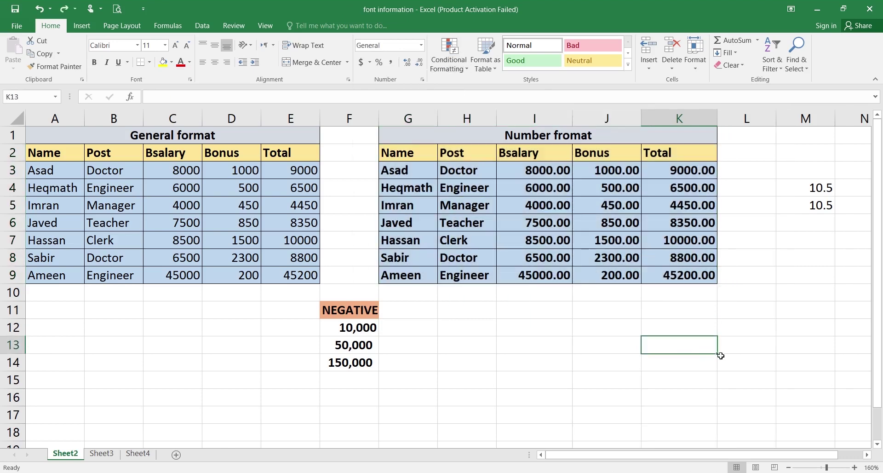
pyautogui.write('1')
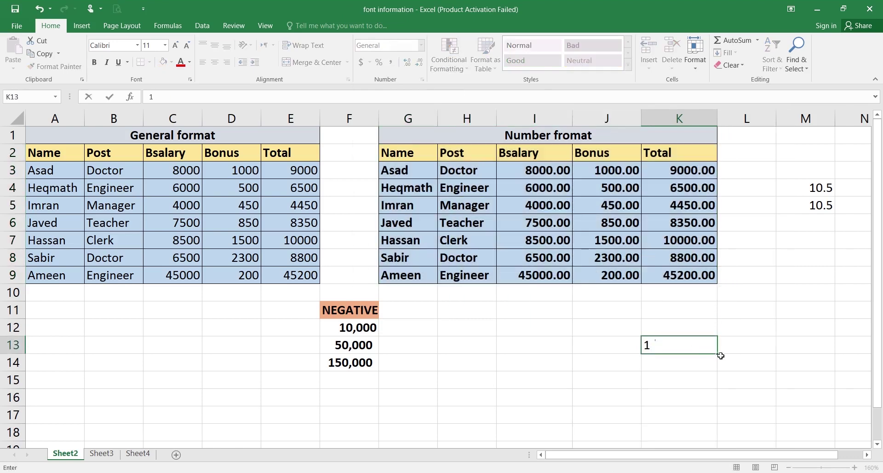
pyautogui.write(' 2')
pyautogui.press('BackSpace')
pyautogui.press('BackSpace')
pyautogui.write('/2')
pyautogui.press('Return')
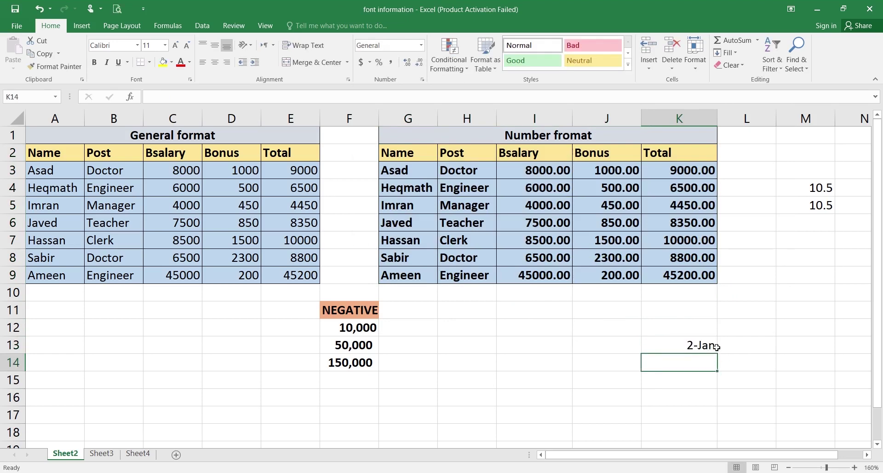
pyautogui.write('1/')
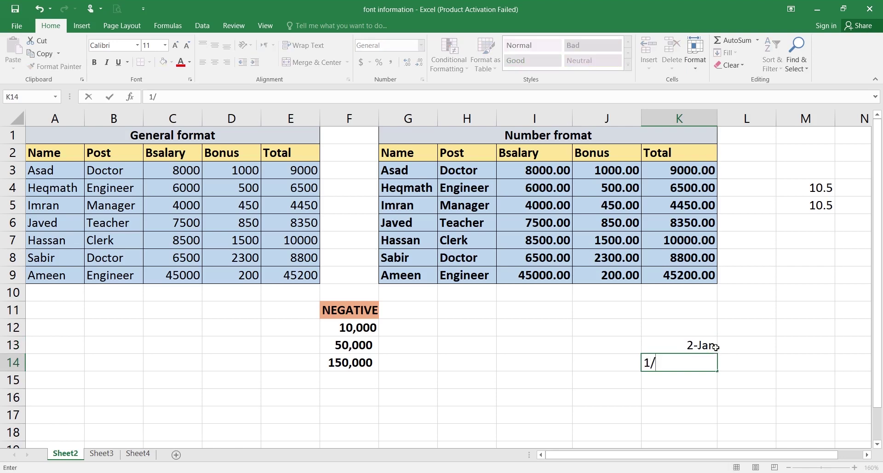
pyautogui.write('8')
pyautogui.press('Return')
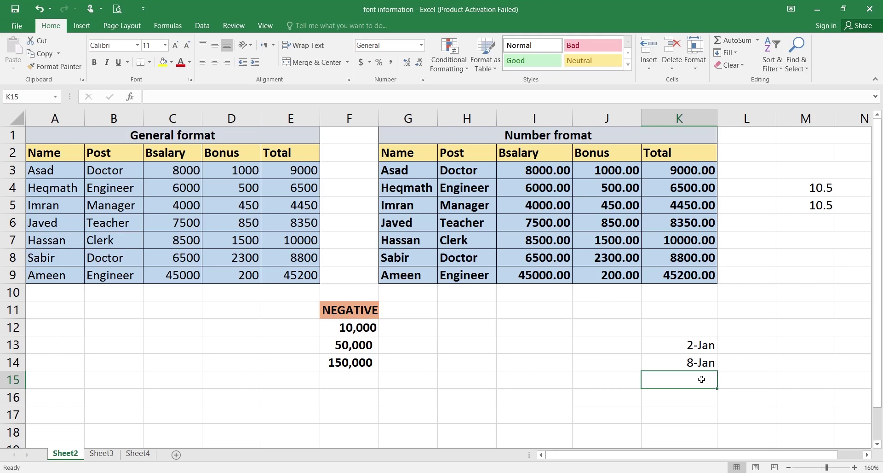
pyautogui.write('5/9')
pyautogui.press('Return')
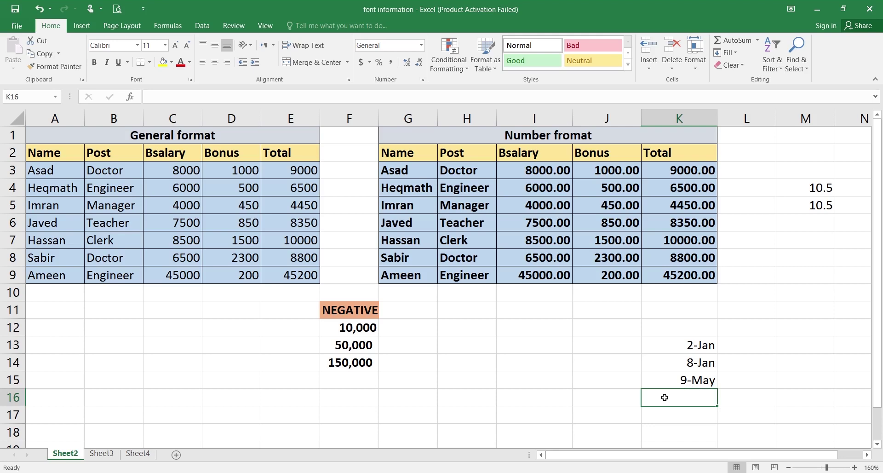
# Clear the entries from K13:K15.
pyautogui.moveTo(657, 345); pyautogui.dragTo(671, 385)
pyautogui.press('Delete')
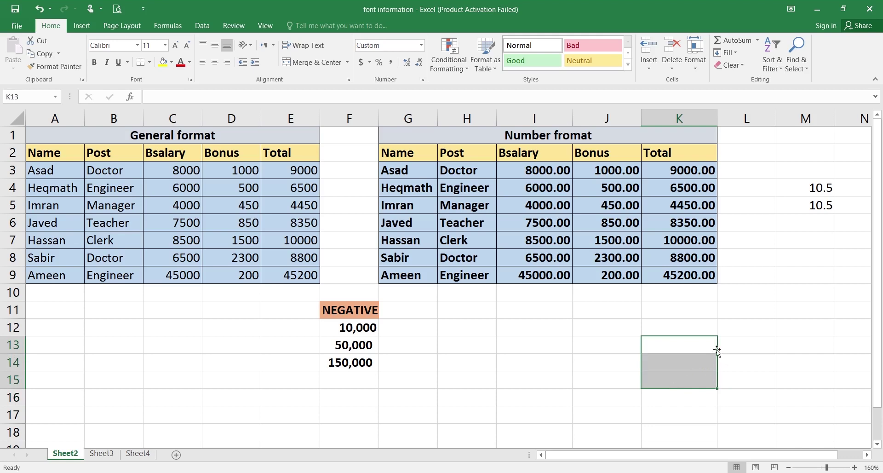
pyautogui.hotkey('ctrl', 'z')
pyautogui.press('Delete')
# Apply the Fraction format to the empty cells K12:K18.
pyautogui.click(674, 327)
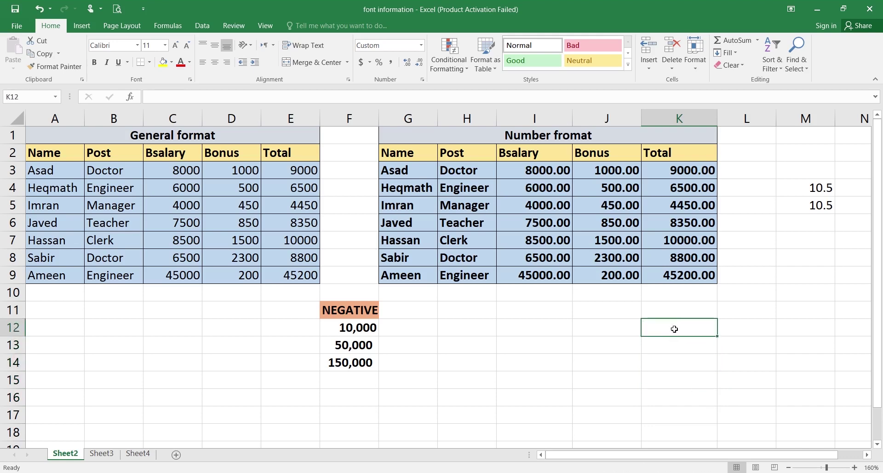
pyautogui.moveTo(674, 329); pyautogui.dragTo(680, 435)
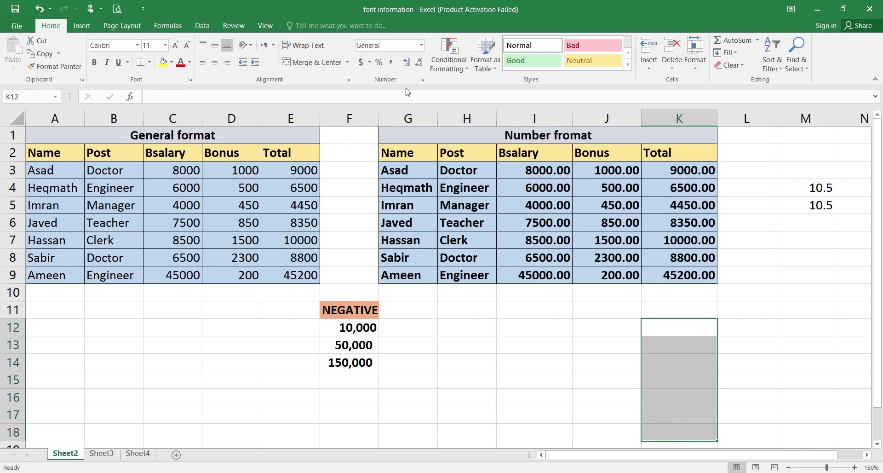
pyautogui.click(420, 45)
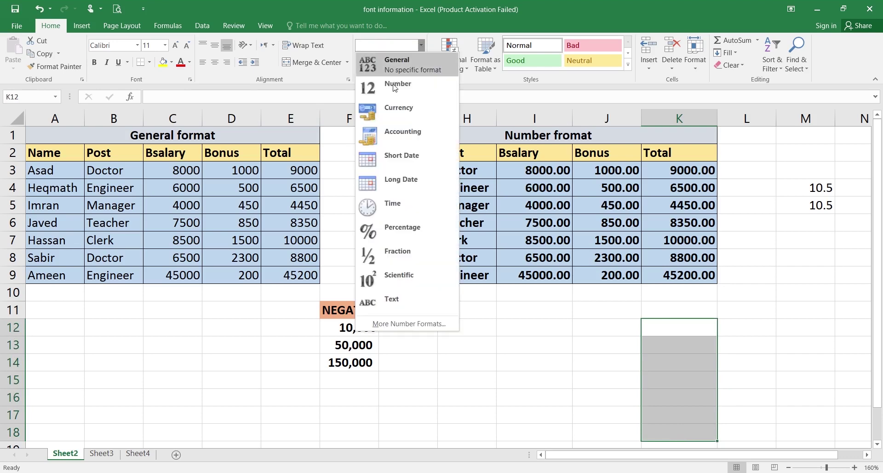
pyautogui.click(393, 254)
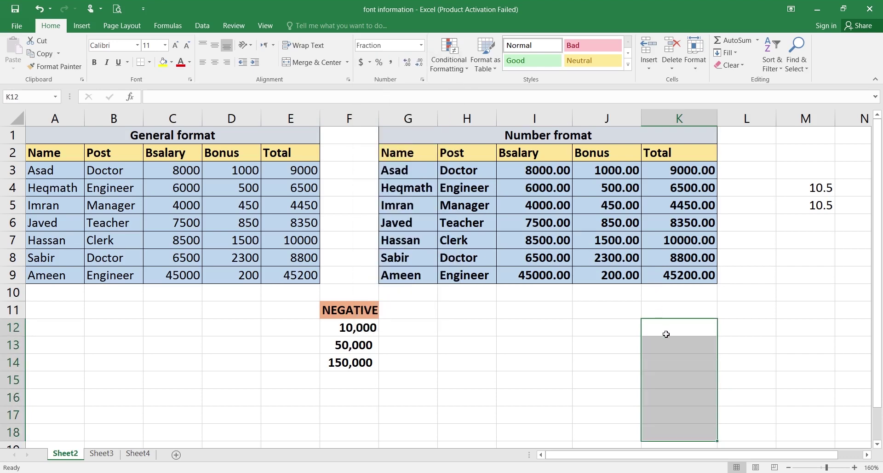
# Enter the fractions 1/2, 2/9 and 5/8 in K12, K13 and K14.
pyautogui.write('1/2')
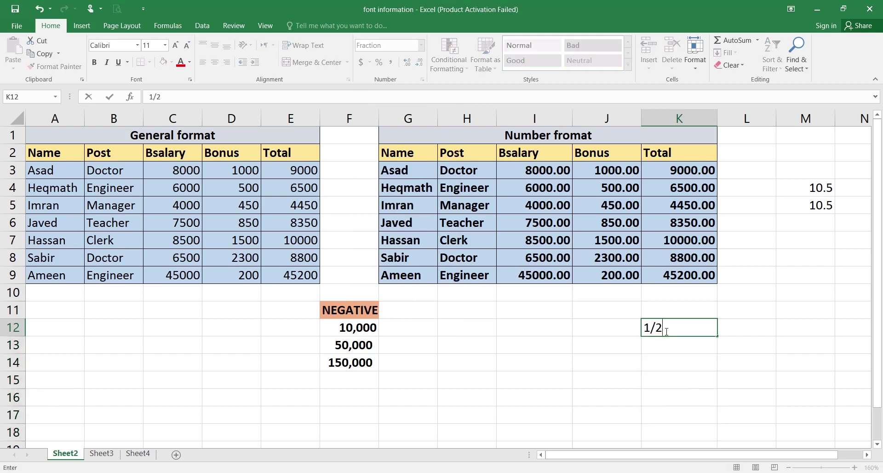
pyautogui.press('BackSpace')
pyautogui.write('2')
pyautogui.press('Return')
pyautogui.write('2/9')
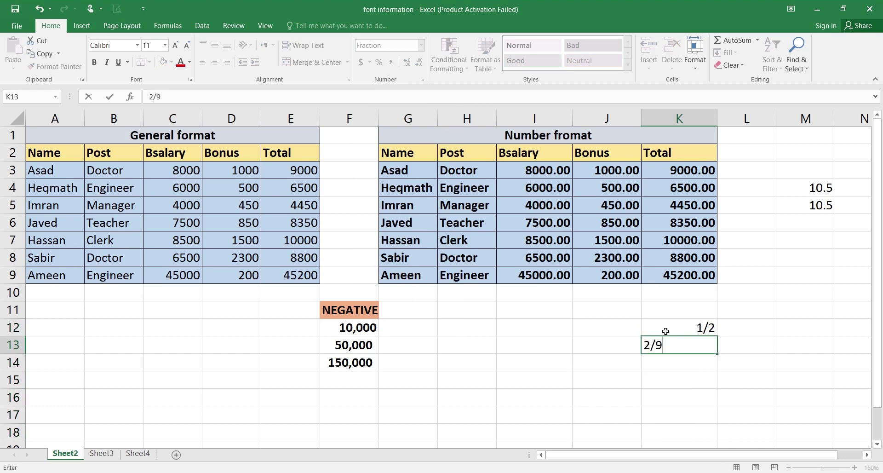
pyautogui.press('Return')
pyautogui.write('5/8')
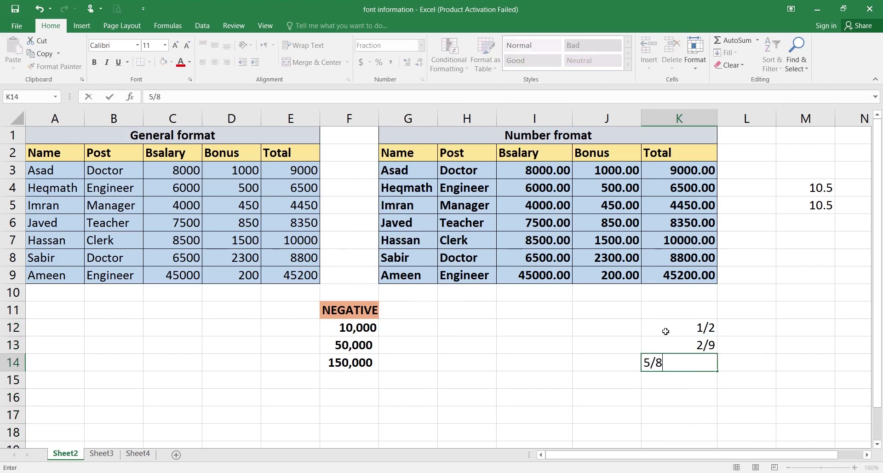
pyautogui.press('Return')
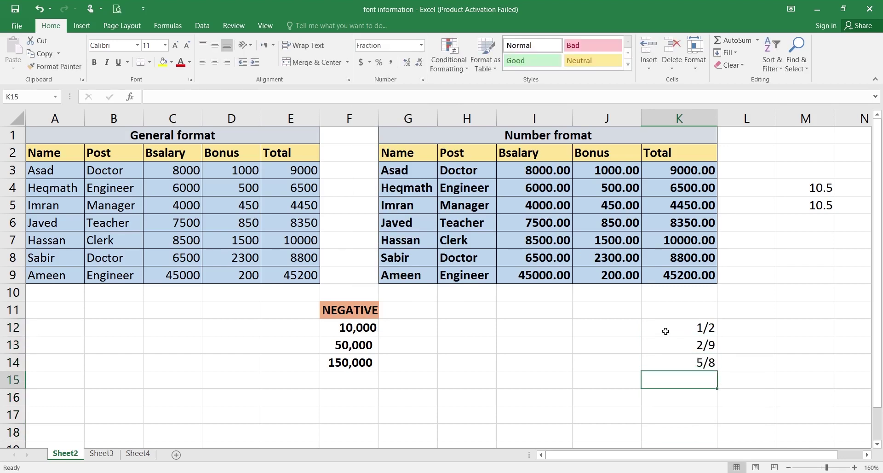
pyautogui.press('Up')
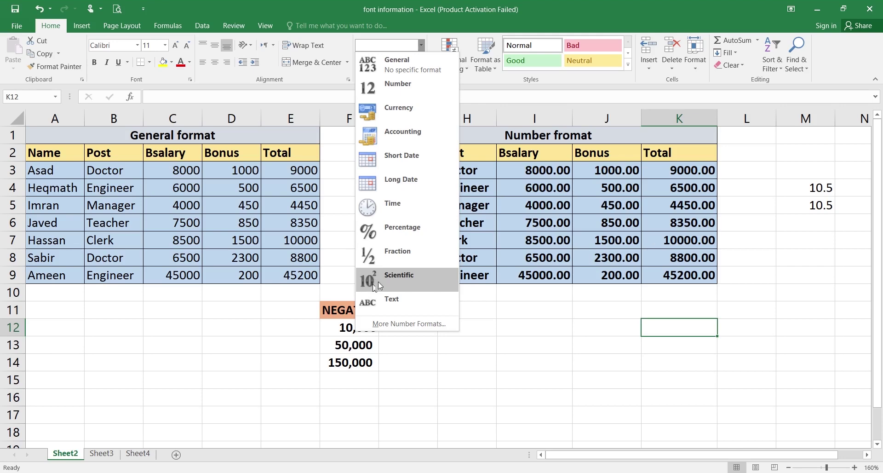
# Try the Scientific format on the NEGATIVE list in F11:F14, and clear the fractions from K12:K18.
pyautogui.click(479, 347)
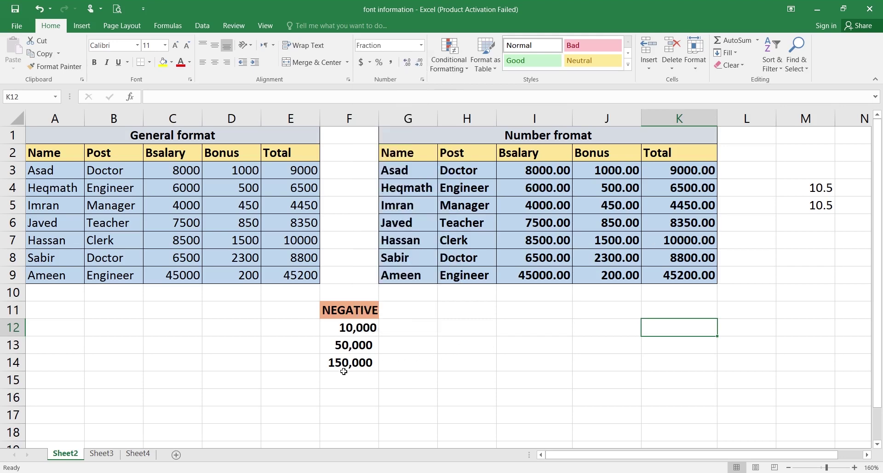
pyautogui.moveTo(336, 328); pyautogui.dragTo(333, 366)
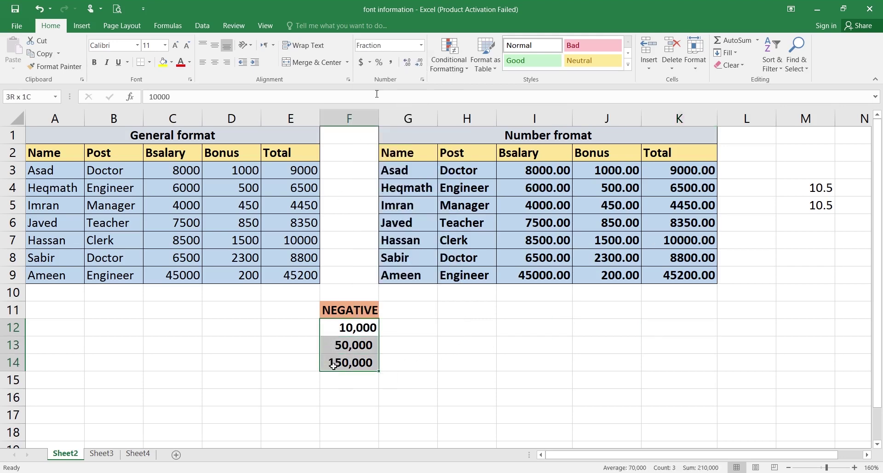
pyautogui.moveTo(335, 310); pyautogui.dragTo(346, 363)
pyautogui.moveTo(346, 328); pyautogui.dragTo(346, 363)
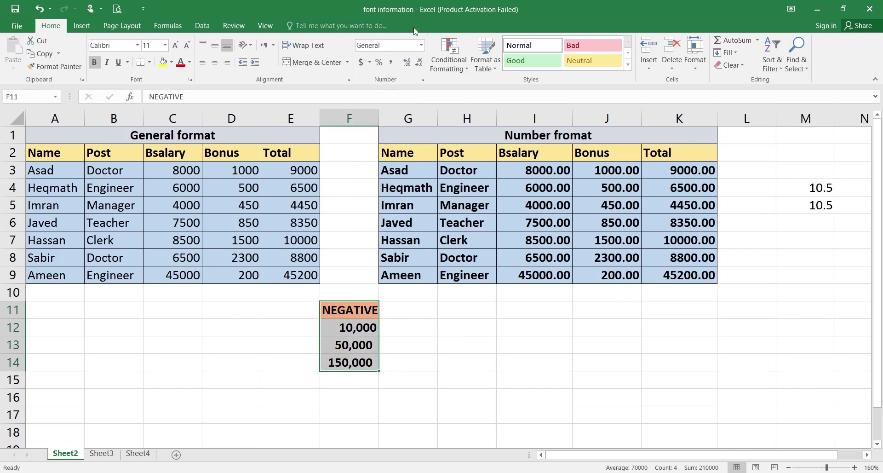
pyautogui.click(421, 44)
pyautogui.click(390, 285)
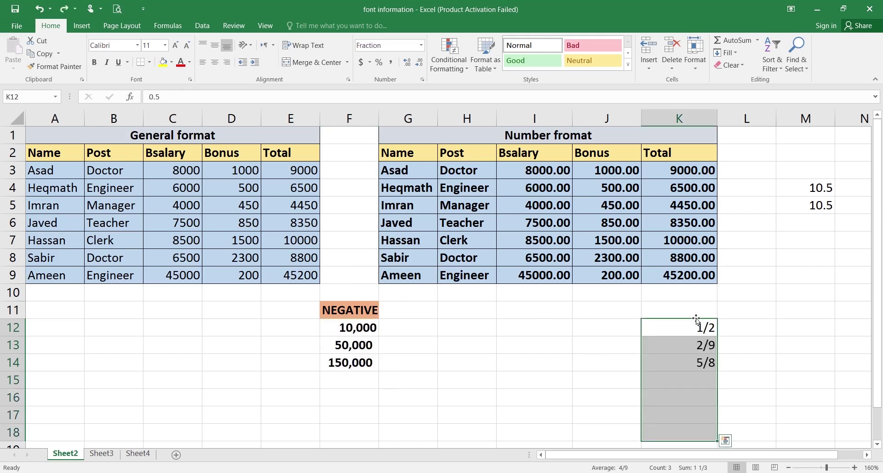
pyautogui.press('Delete')
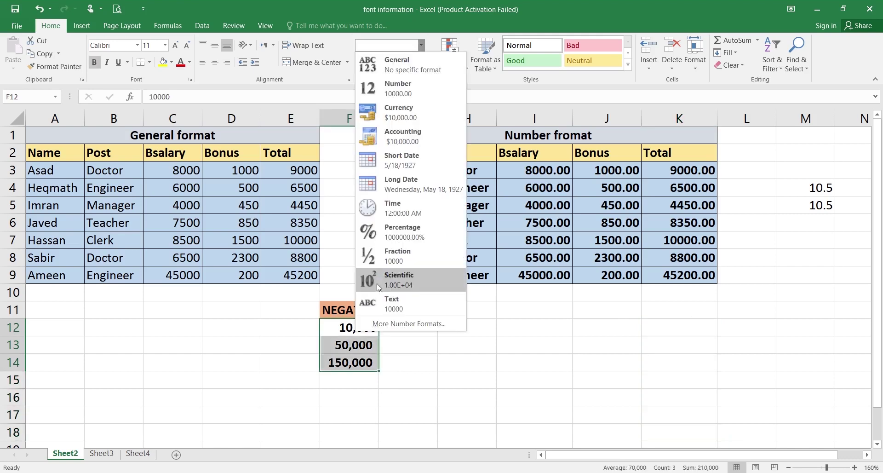
# Apply the Scientific format to the amounts in F12:F14, and undo it.
pyautogui.click(376, 283)
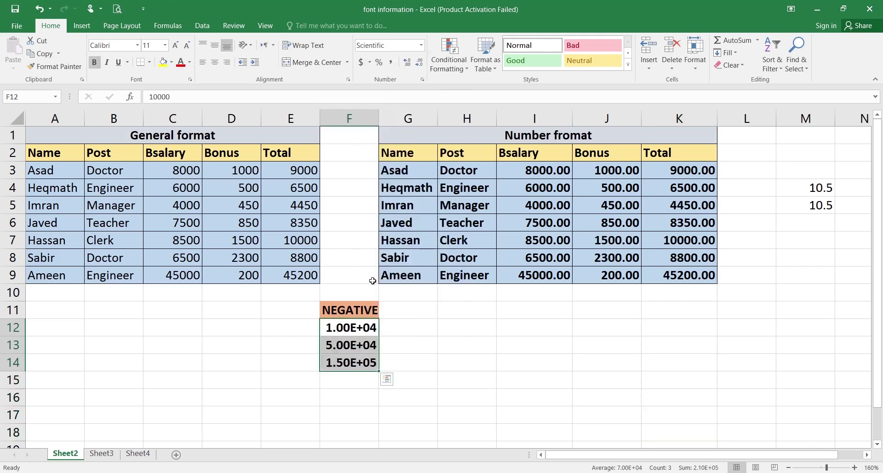
pyautogui.hotkey('ctrl', 'z')
pyautogui.click(421, 45)
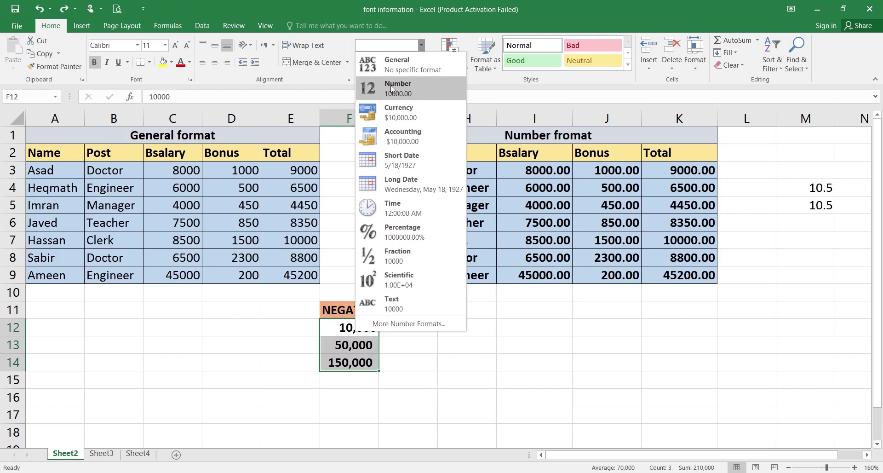
pyautogui.click(528, 328)
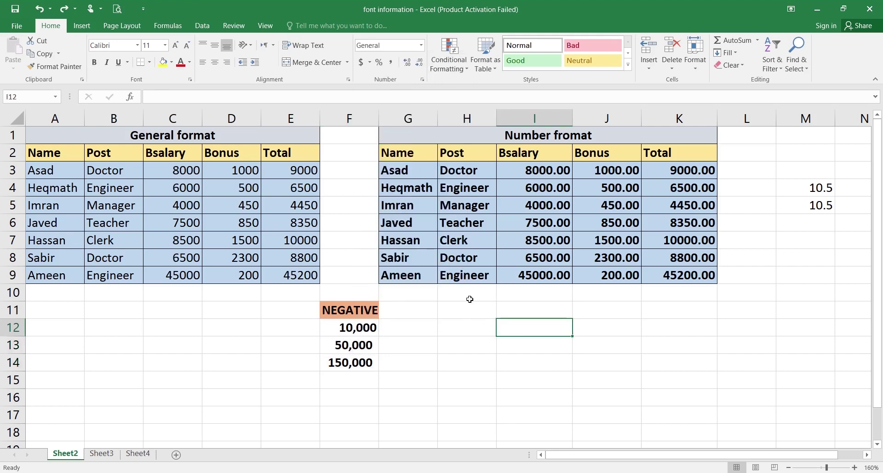
# Add all borders to the empty cells H12:J14.
pyautogui.moveTo(470, 299); pyautogui.dragTo(628, 391)
pyautogui.click(534, 347)
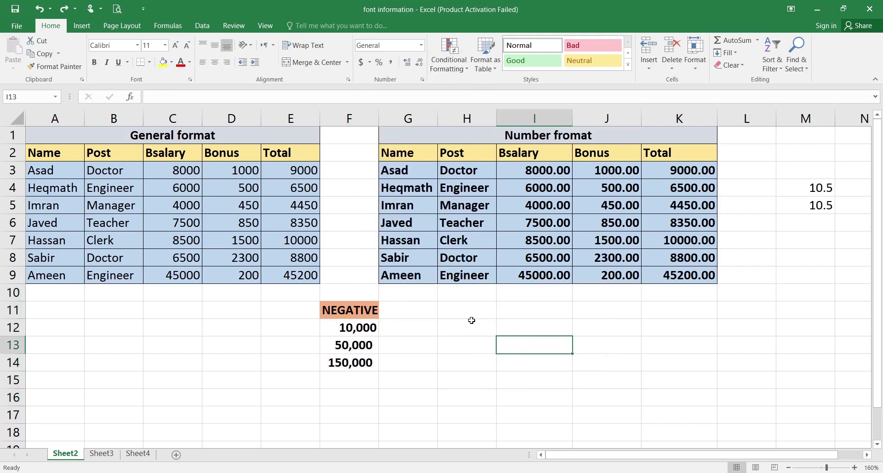
pyautogui.moveTo(471, 320)
pyautogui.mouseDown()
pyautogui.moveTo(685, 398)
pyautogui.moveTo(693, 359)
pyautogui.moveTo(632, 363)
pyautogui.mouseUp()
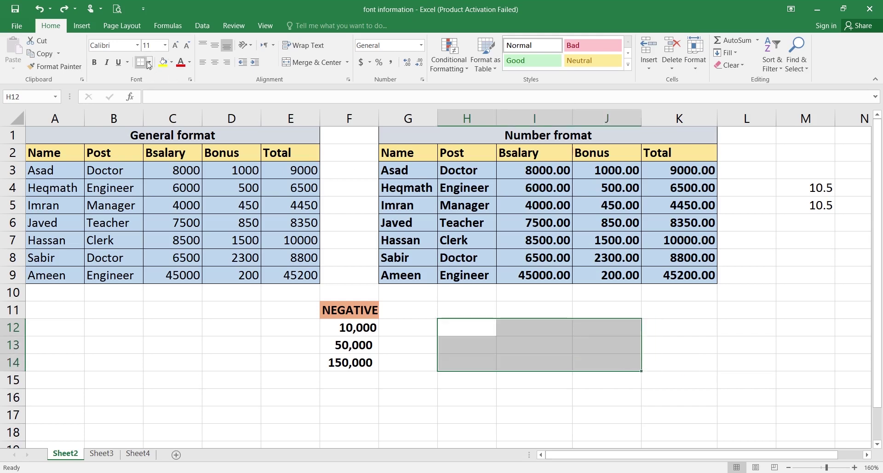
pyautogui.click(150, 65)
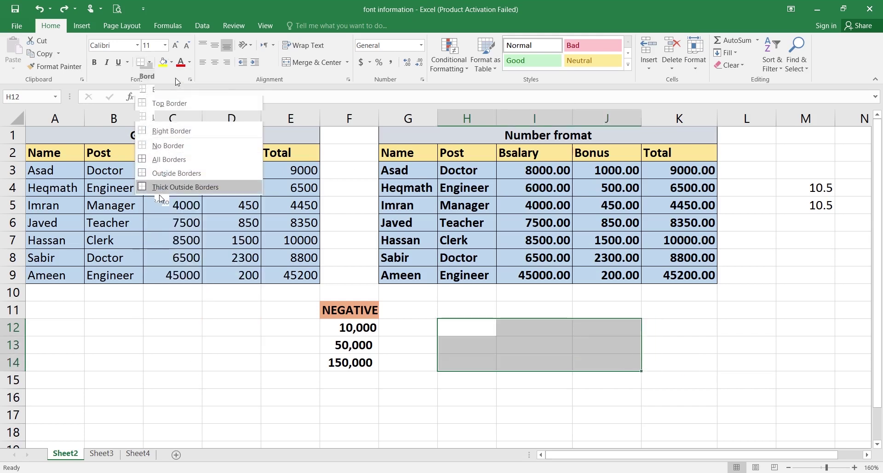
pyautogui.click(156, 157)
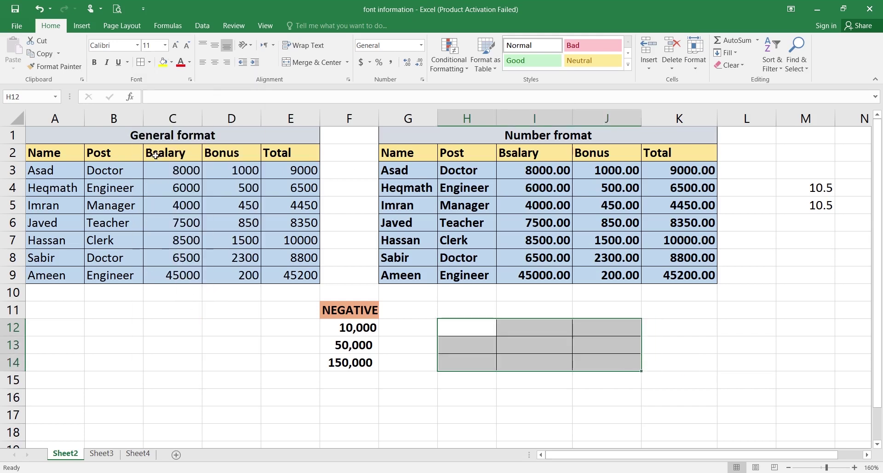
# Apply the Text format to the bordered cells H12:J14.
pyautogui.click(421, 45)
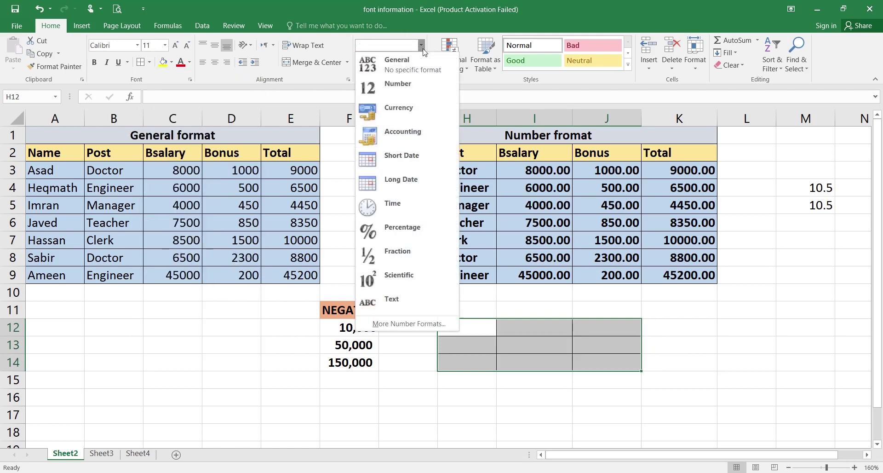
pyautogui.click(393, 304)
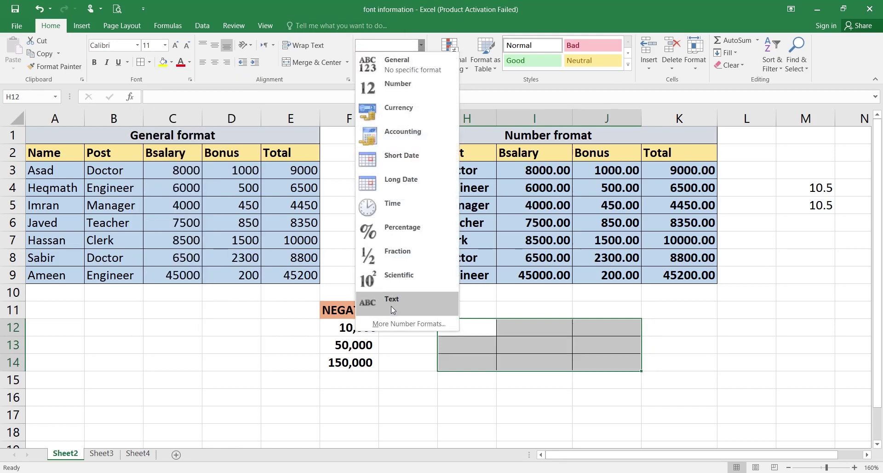
pyautogui.click(391, 305)
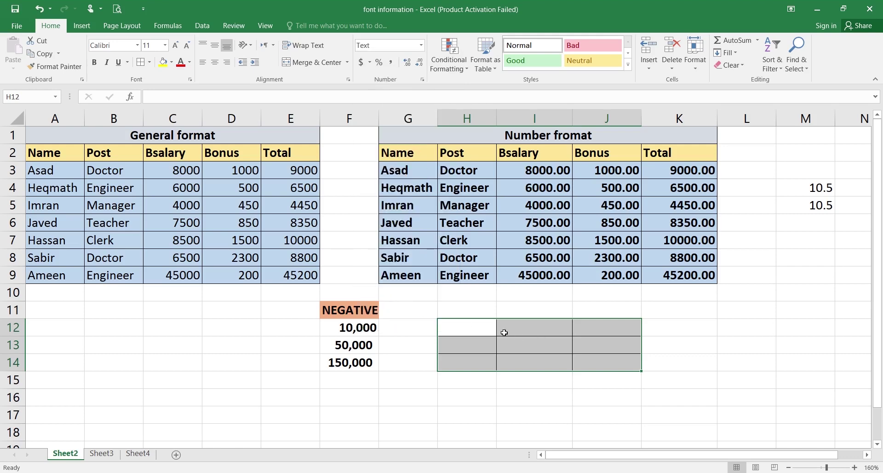
# Enter 15, 63 and 89 in the text-formatted cells H12, H13 and H14.
pyautogui.click(489, 330)
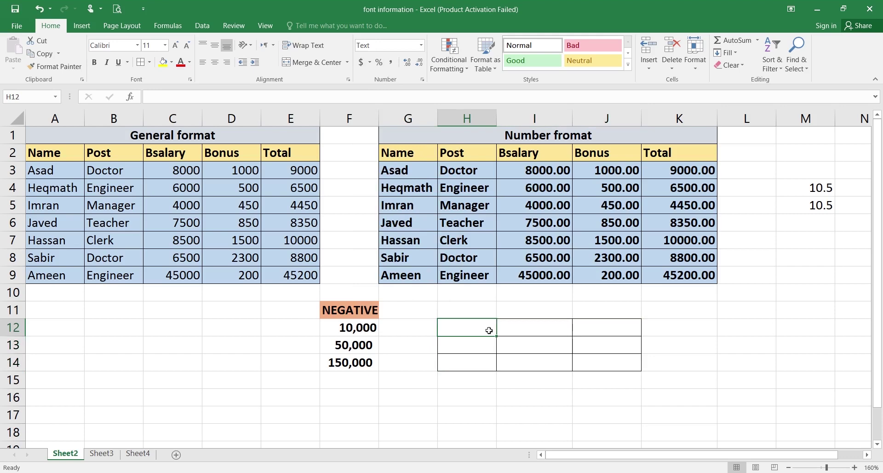
pyautogui.write('15')
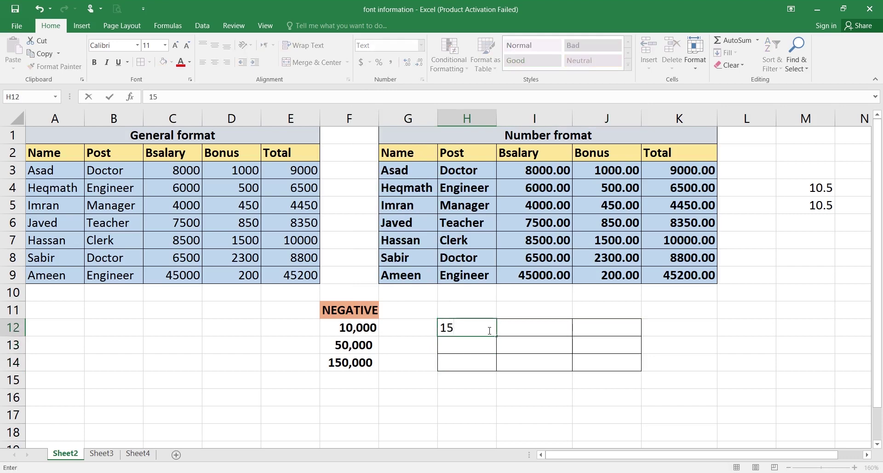
pyautogui.press('Return')
pyautogui.write('63')
pyautogui.press('BackSpace')
pyautogui.write('3')
pyautogui.press('Return')
pyautogui.write('89')
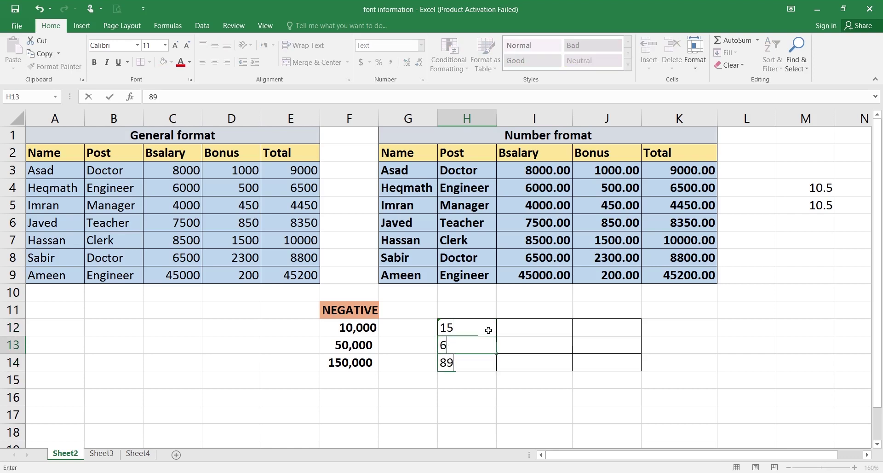
pyautogui.press('Return')
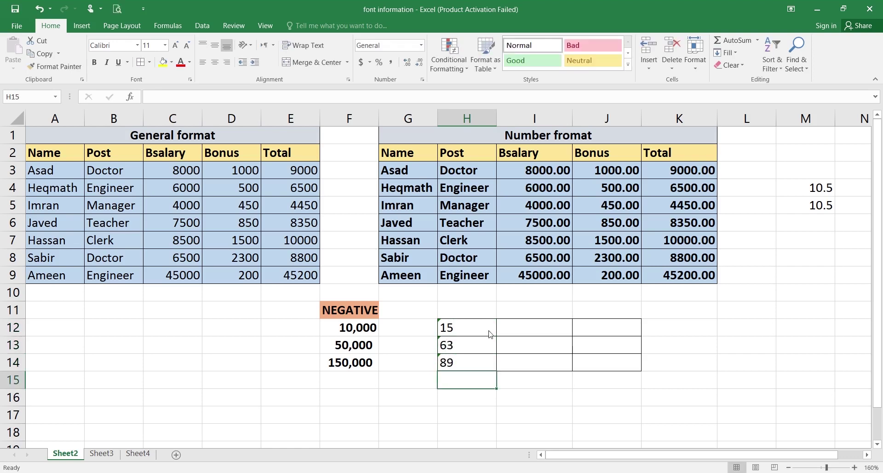
# Copy the numbers in H12:H14 across to columns I and J, and clear J14.
pyautogui.moveTo(478, 323); pyautogui.dragTo(487, 364)
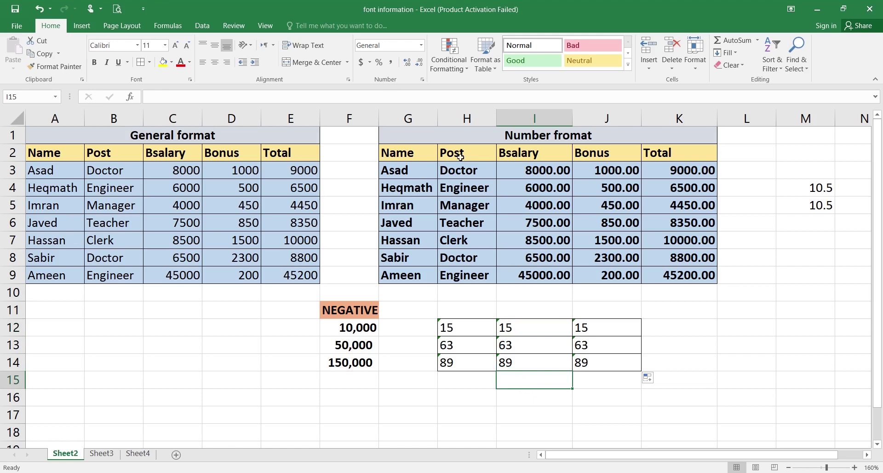
pyautogui.click(509, 329)
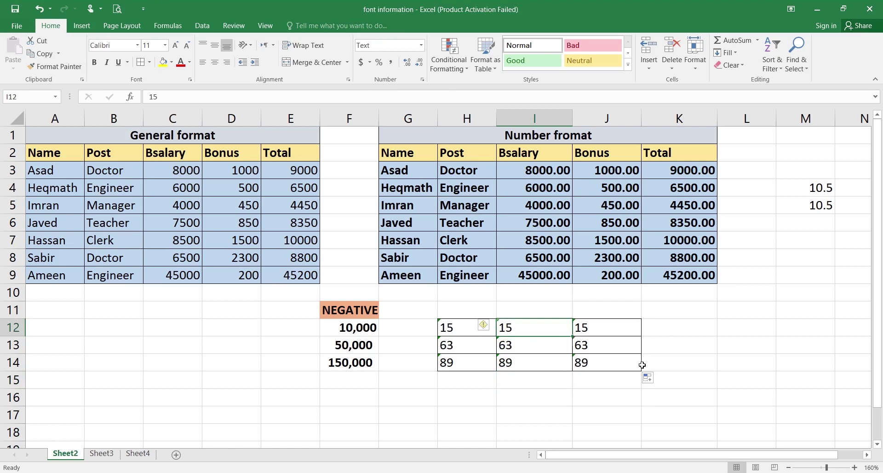
pyautogui.click(608, 365)
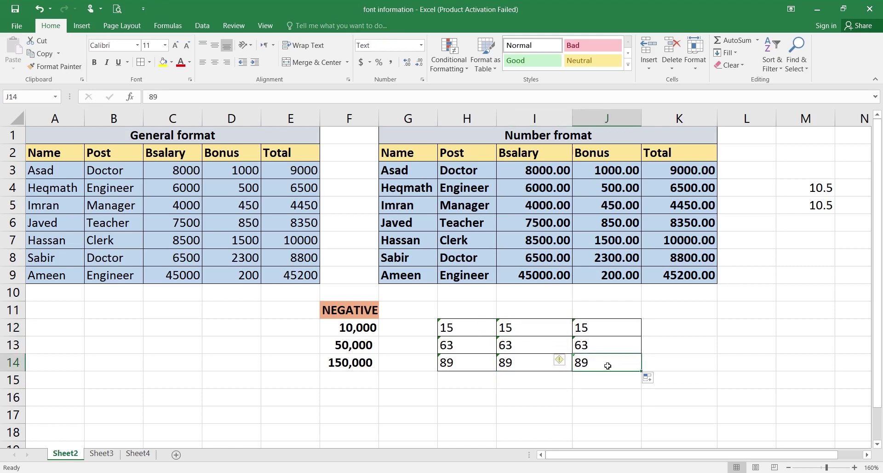
pyautogui.press('BackSpace')
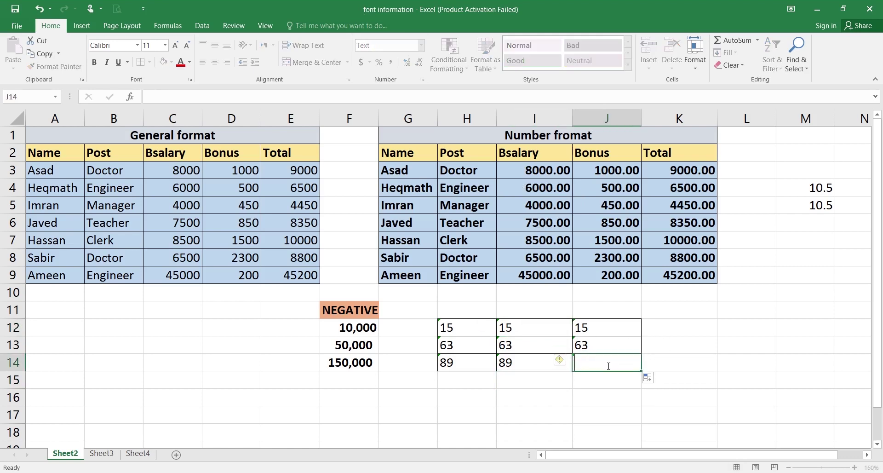
pyautogui.click(582, 399)
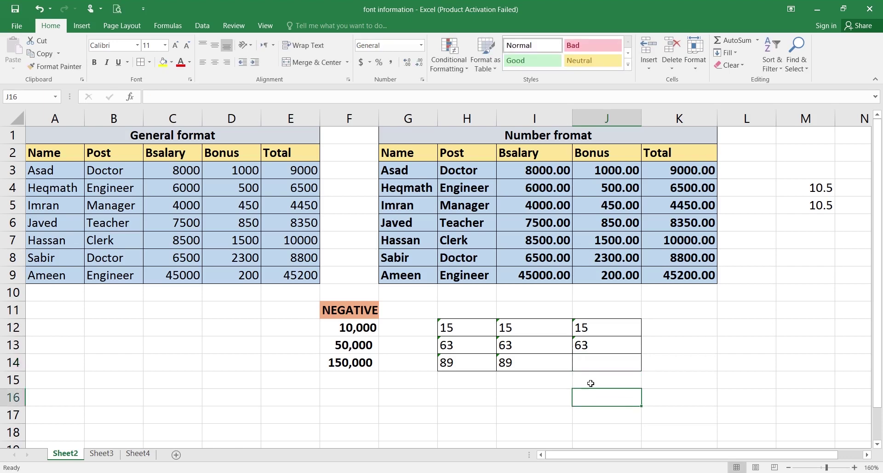
# Enter the formula =H12:I14 in the text-formatted cell J14.
pyautogui.click(599, 360)
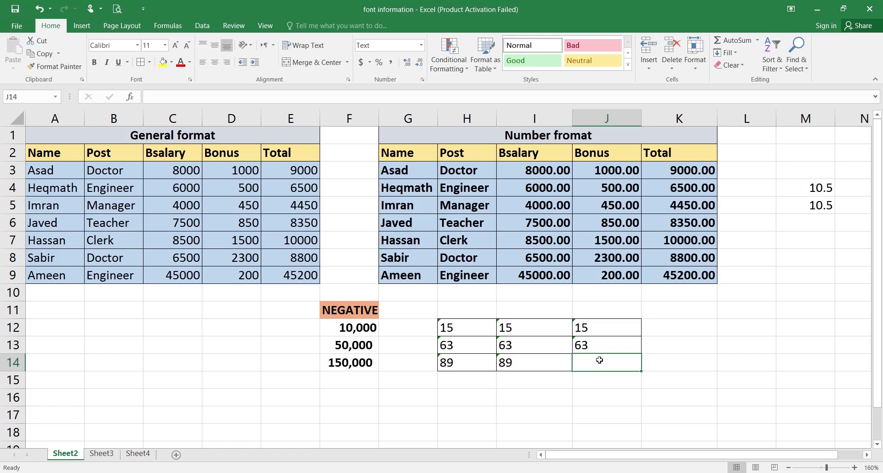
pyautogui.write('=')
pyautogui.moveTo(455, 326); pyautogui.dragTo(522, 361)
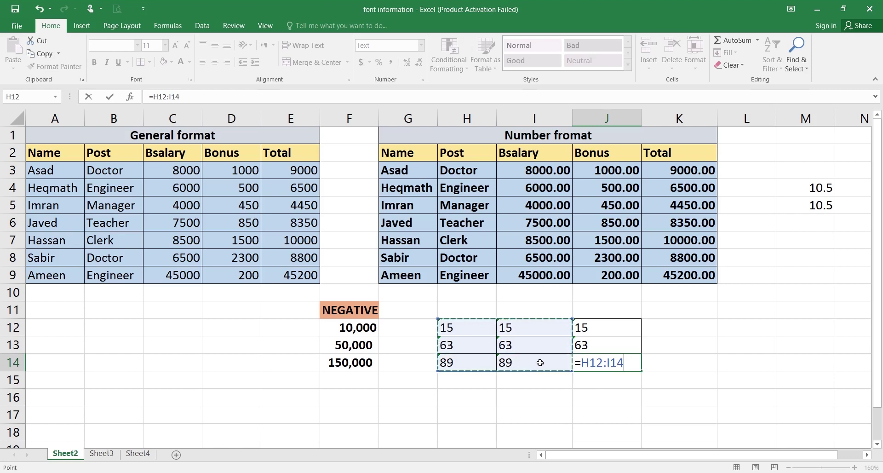
pyautogui.press('Return')
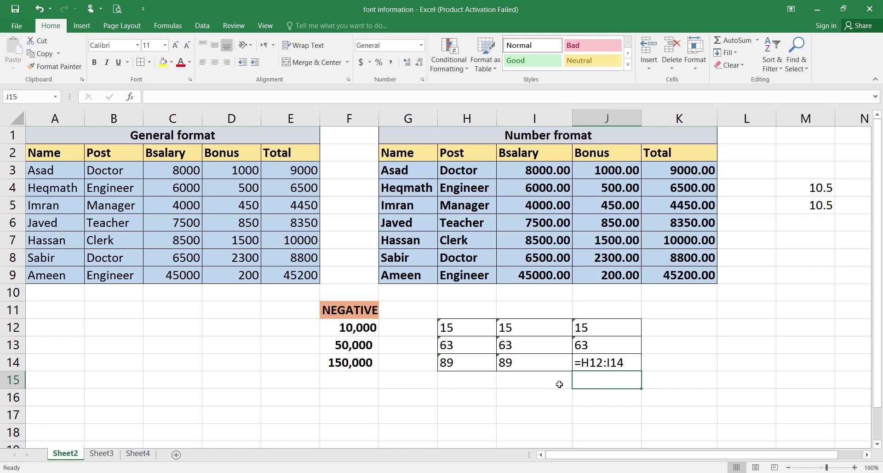
# Enter the formula =H12:I14 in J16, outside the bordered cells, and select that cell.
pyautogui.click(583, 399)
pyautogui.write('=')
pyautogui.moveTo(450, 323); pyautogui.dragTo(505, 362)
pyautogui.press('Return')
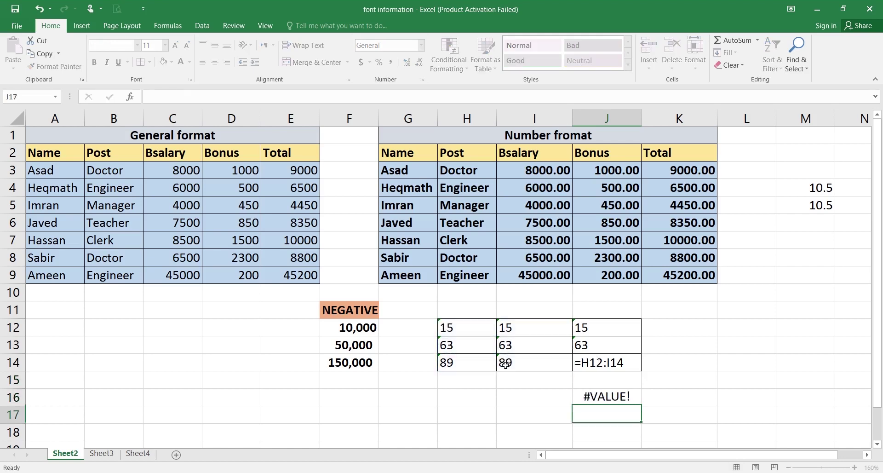
pyautogui.click(615, 399)
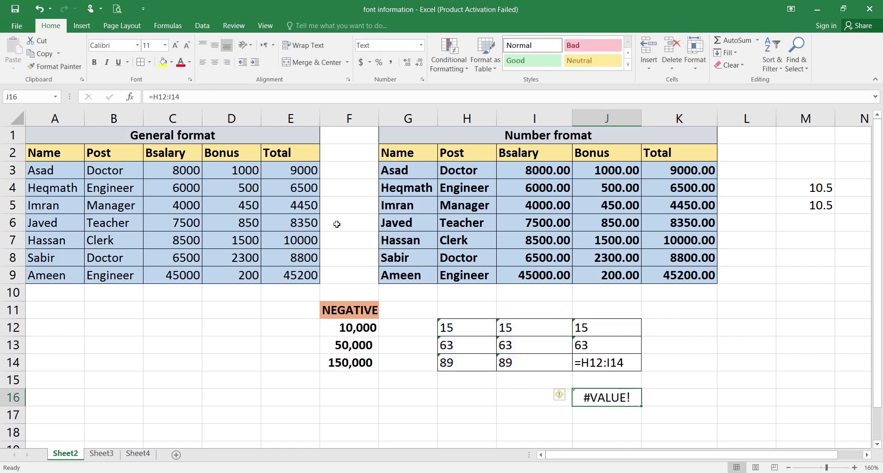
pyautogui.click(421, 45)
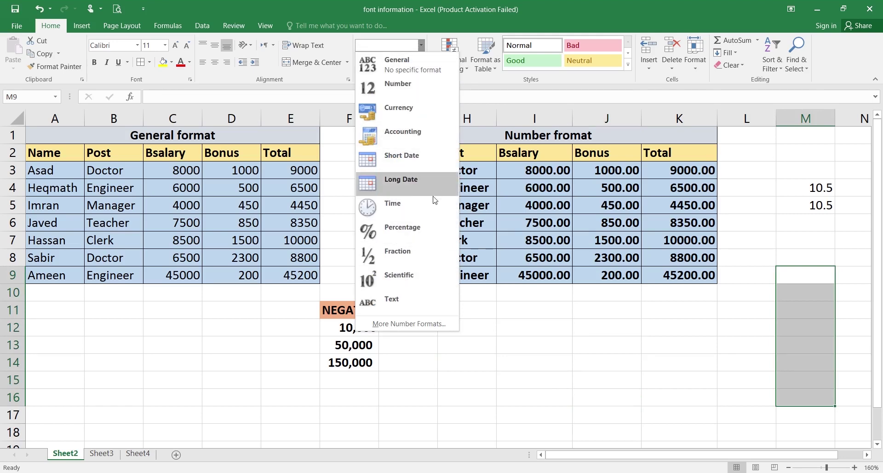
pyautogui.click(643, 335)
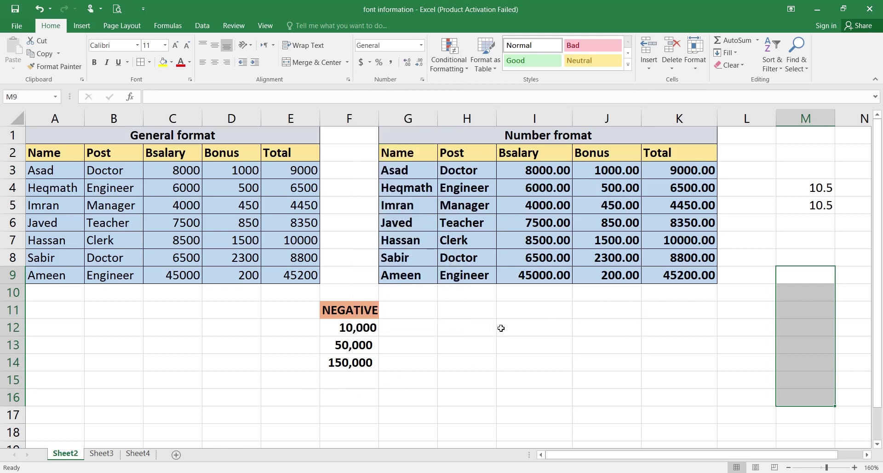
pyautogui.click(530, 327)
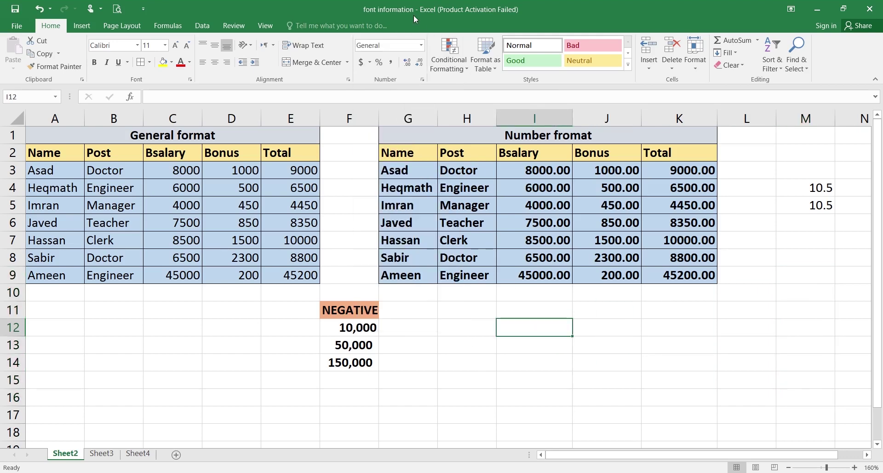
pyautogui.click(422, 45)
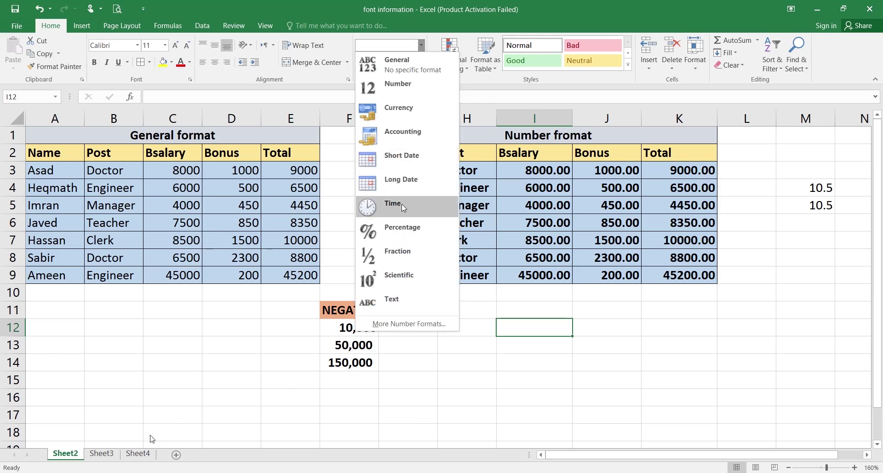
# Switch to Sheet3 and insert the current date as a fixed value in I7.
pyautogui.click(112, 453)
pyautogui.click(112, 453)
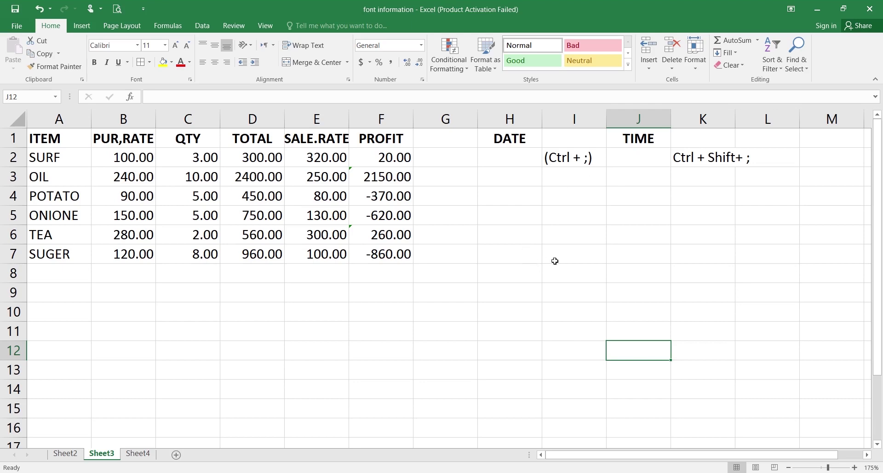
pyautogui.click(569, 258)
pyautogui.click(568, 258)
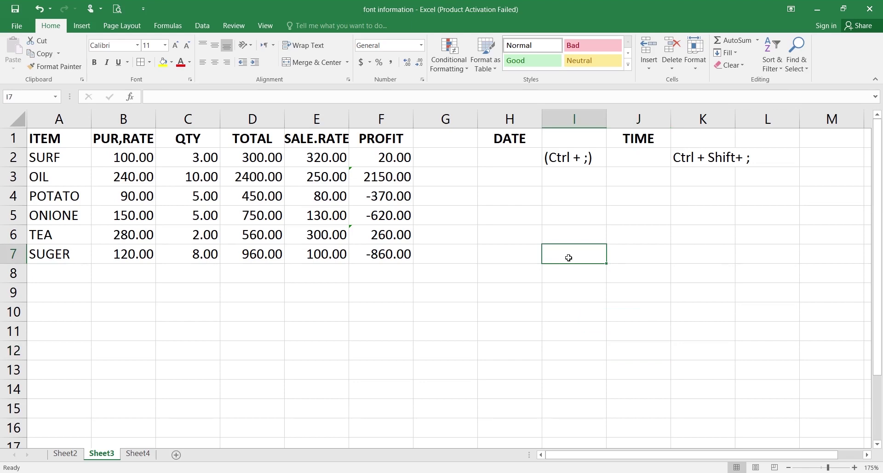
pyautogui.hotkey('ctrl', ';')
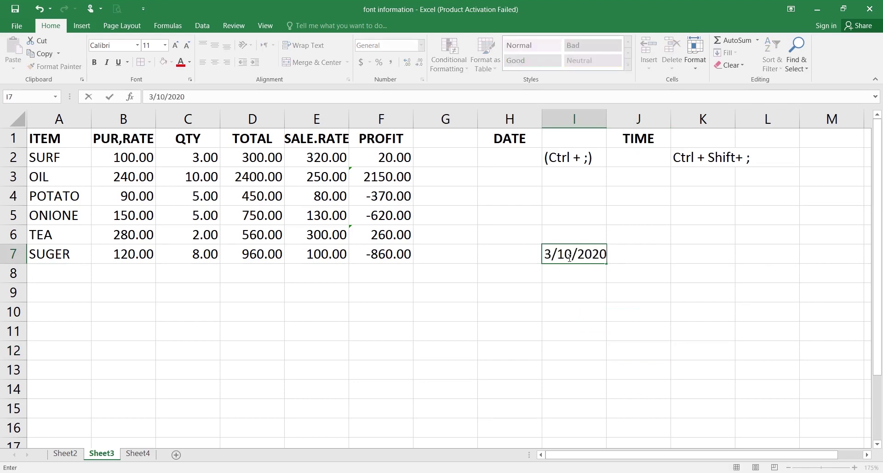
pyautogui.press('Return')
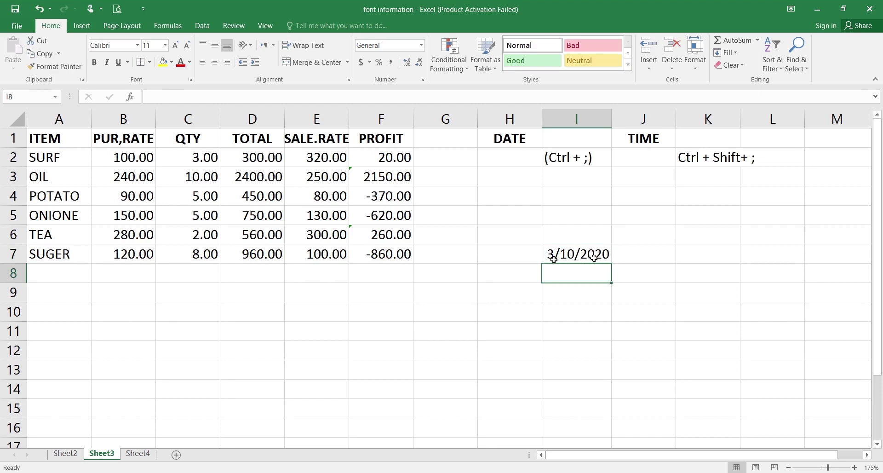
# Insert the current time as a fixed value in L7.
pyautogui.click(772, 255)
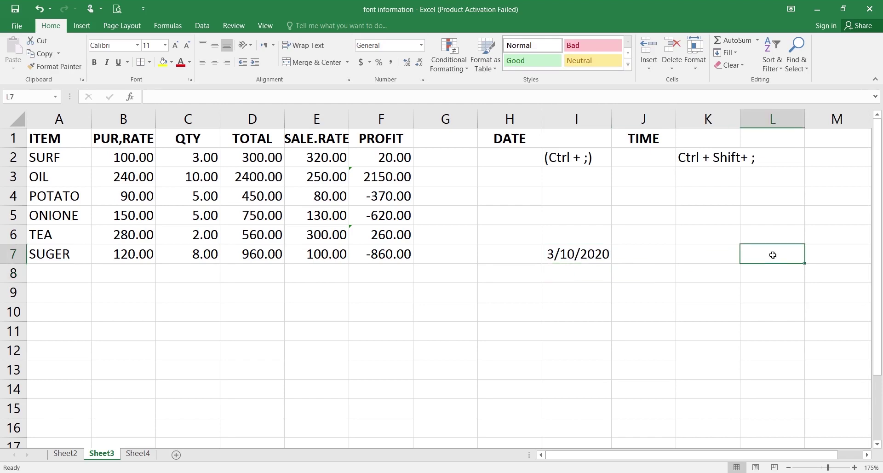
pyautogui.hotkey('ctrl', 'shift', ';')
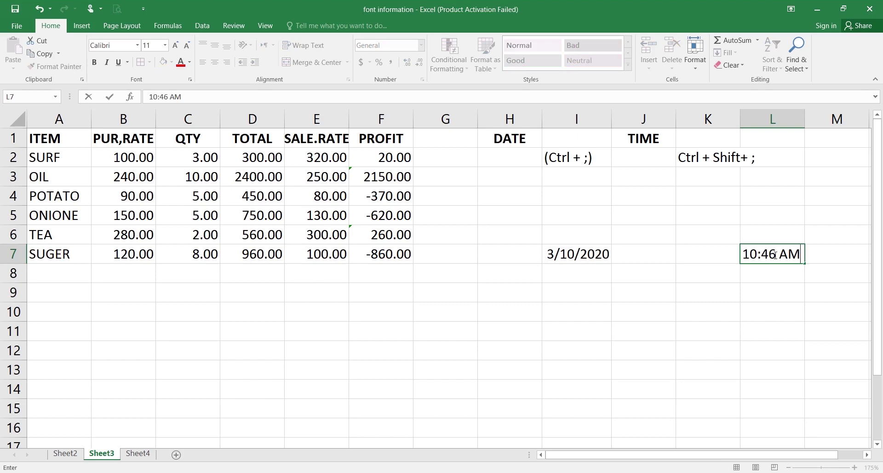
pyautogui.click(769, 277)
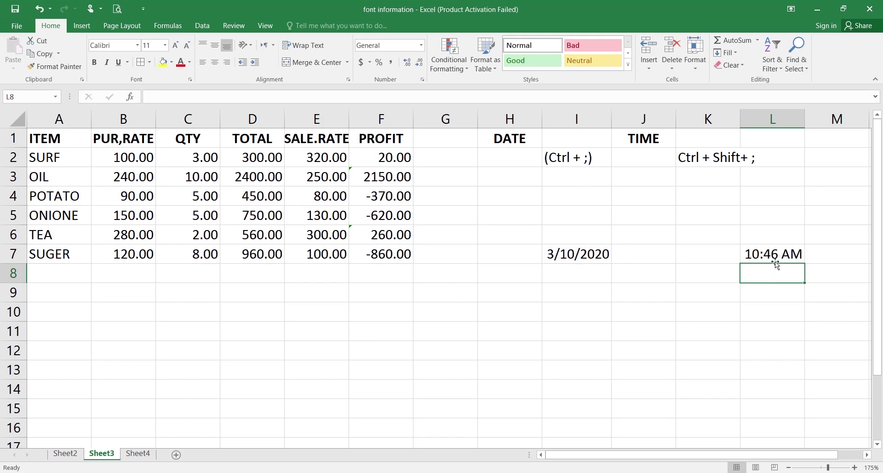
pyautogui.hotkey('ctrl', 'shift', ';')
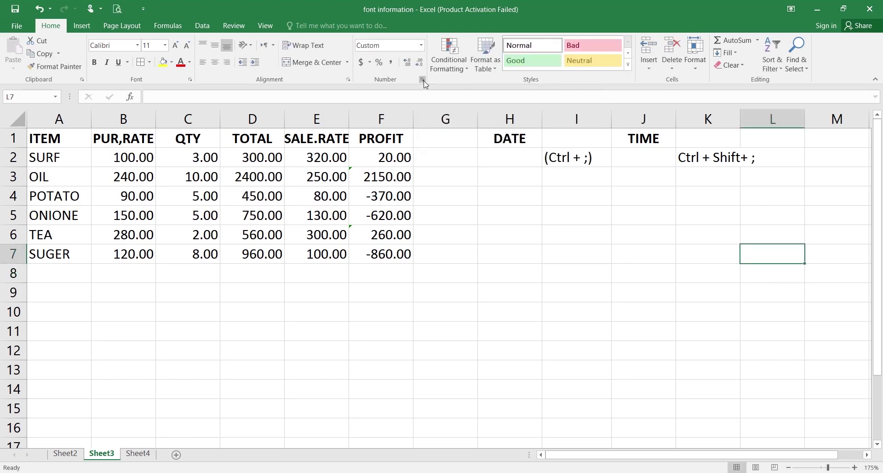
pyautogui.click(420, 80)
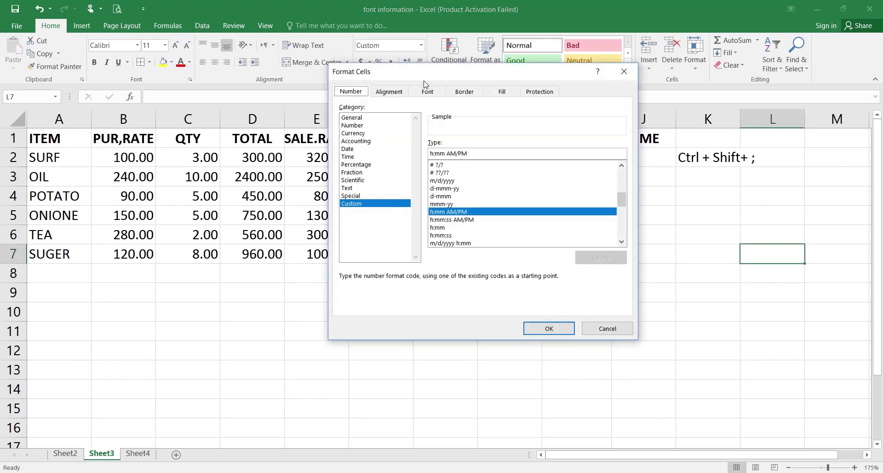
pyautogui.click(348, 118)
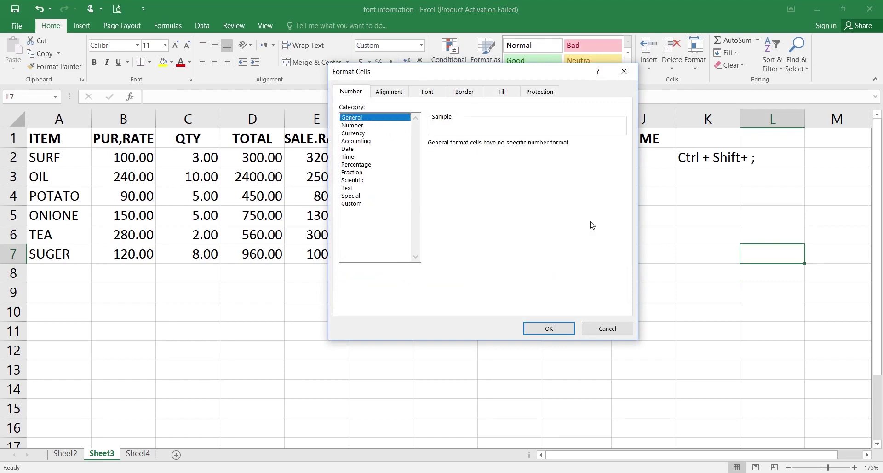
pyautogui.click(607, 328)
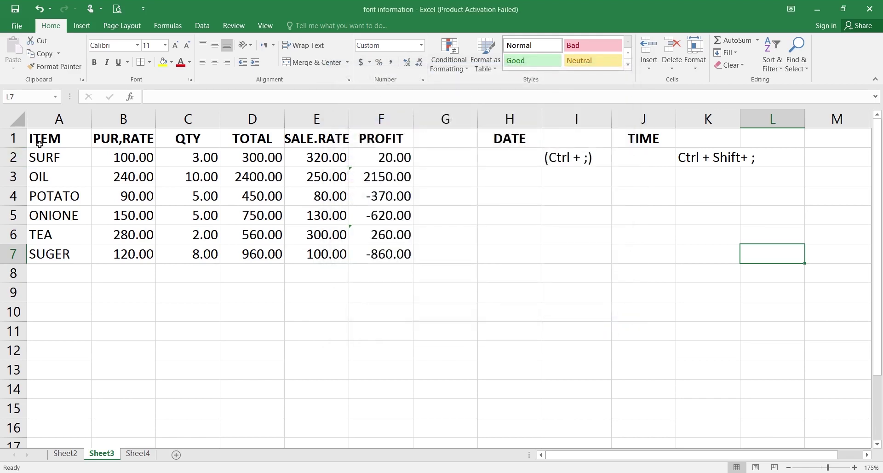
# Review the General and Number format categories for the table A1:F7, then close the format settings without applying any.
pyautogui.moveTo(40, 145); pyautogui.dragTo(386, 256)
pyautogui.click(422, 79)
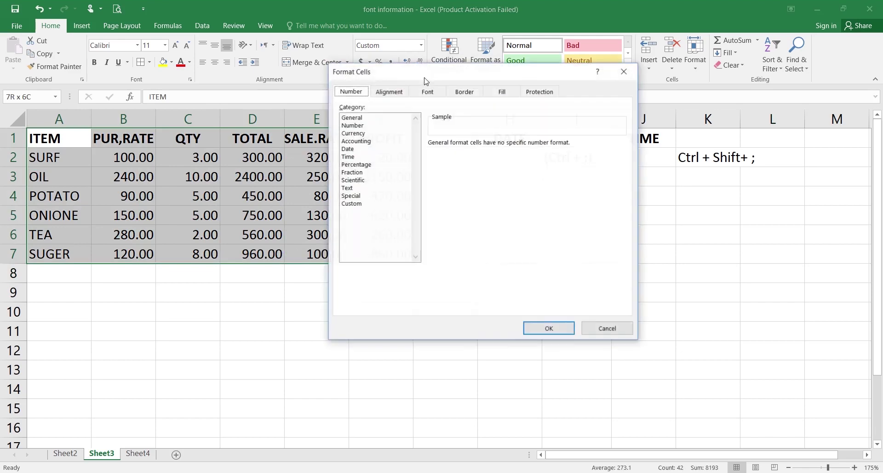
pyautogui.click(364, 125)
pyautogui.click(363, 118)
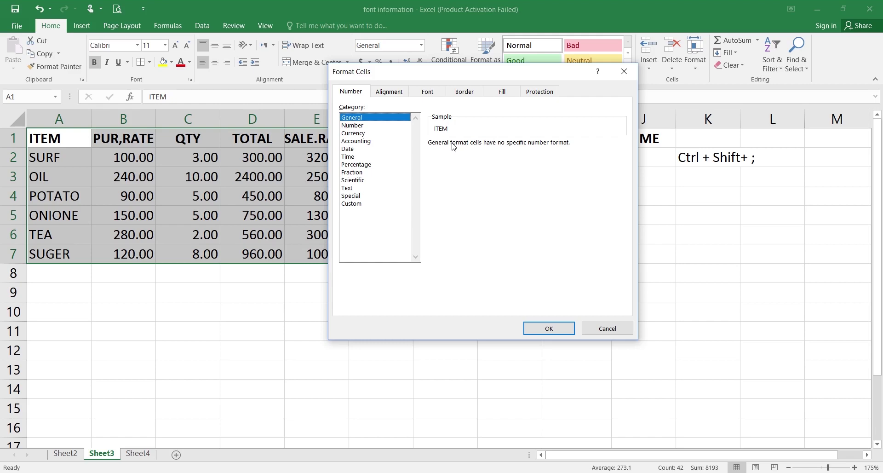
pyautogui.click(346, 126)
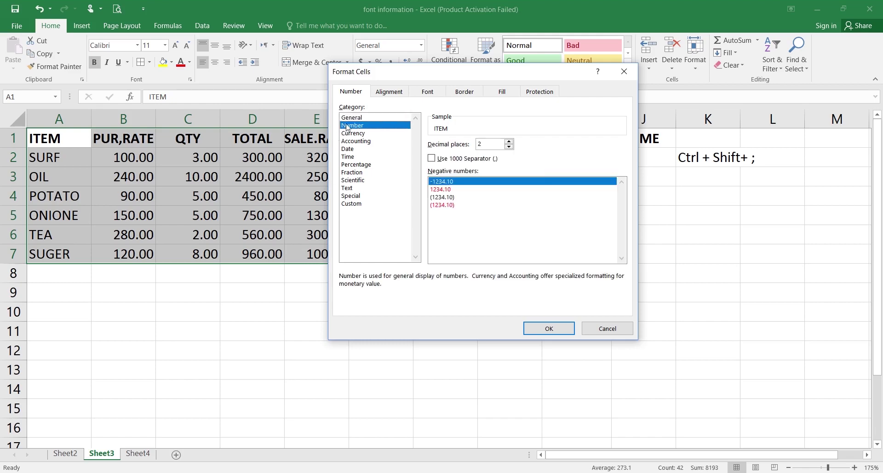
pyautogui.click(590, 327)
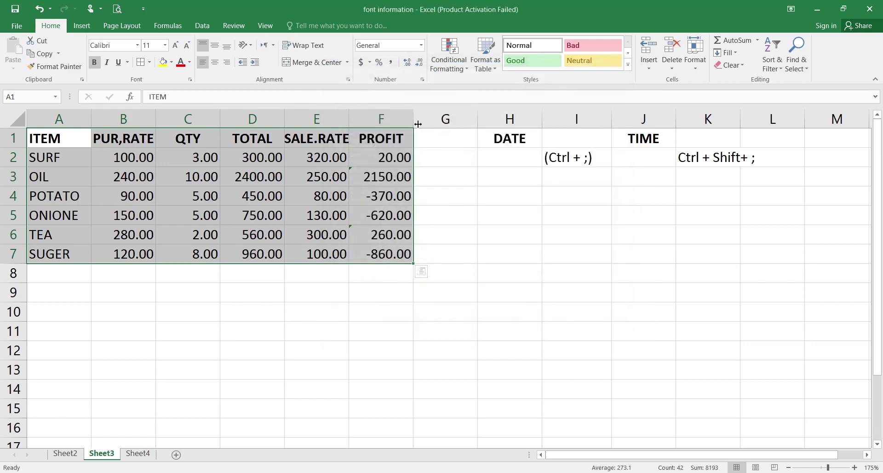
# Format the table values in B2:F7 as Number with 4 decimal places.
pyautogui.click(113, 194)
pyautogui.moveTo(111, 162); pyautogui.dragTo(366, 252)
pyautogui.click(421, 45)
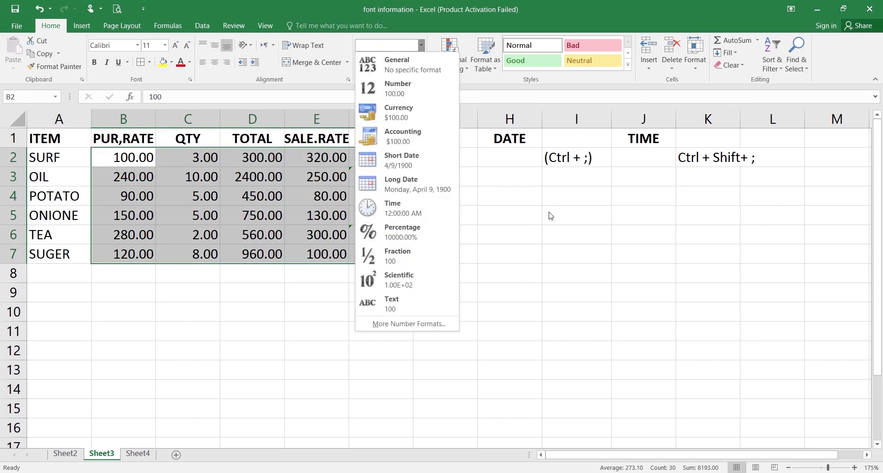
pyautogui.press('Escape')
pyautogui.hotkey('ctrl', '1')
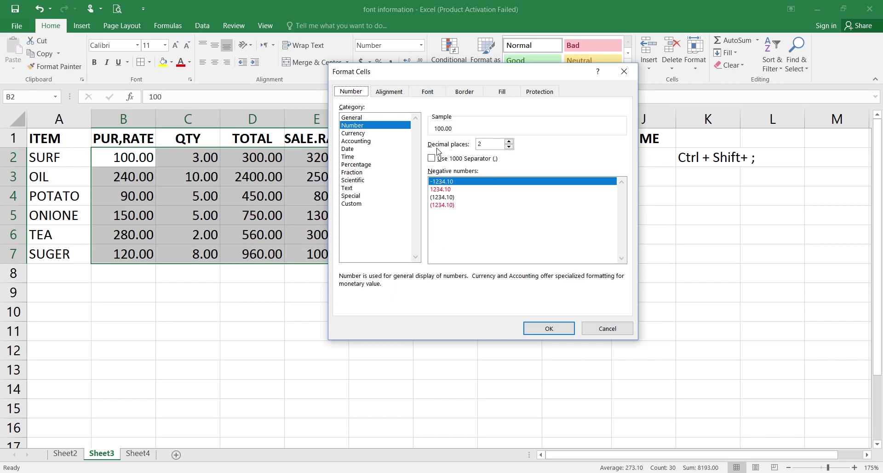
pyautogui.click(509, 147)
pyautogui.click(508, 142)
pyautogui.click(509, 146)
pyautogui.doubleClick(509, 142)
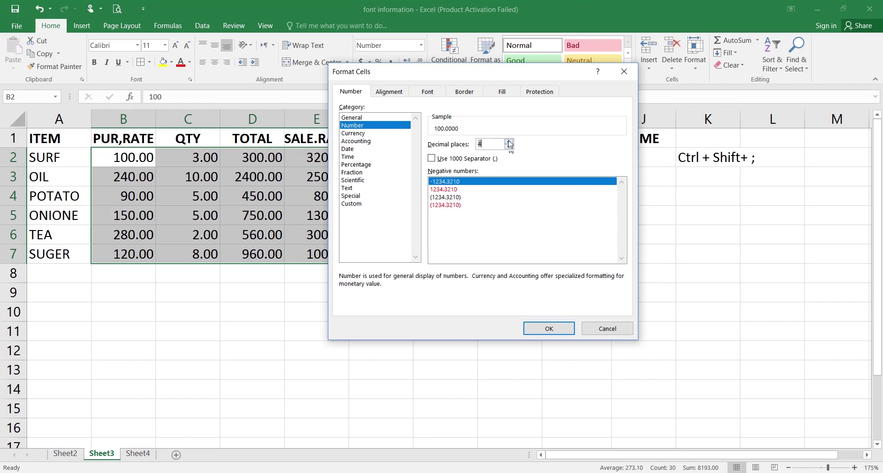
pyautogui.doubleClick(509, 146)
pyautogui.tripleClick(508, 141)
pyautogui.click(550, 328)
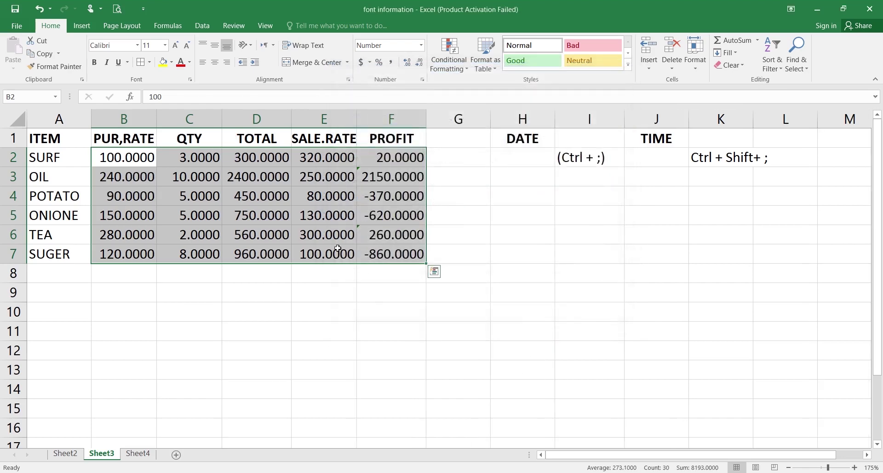
# Set the Number format of B2:F7 to 0 decimal places.
pyautogui.click(422, 79)
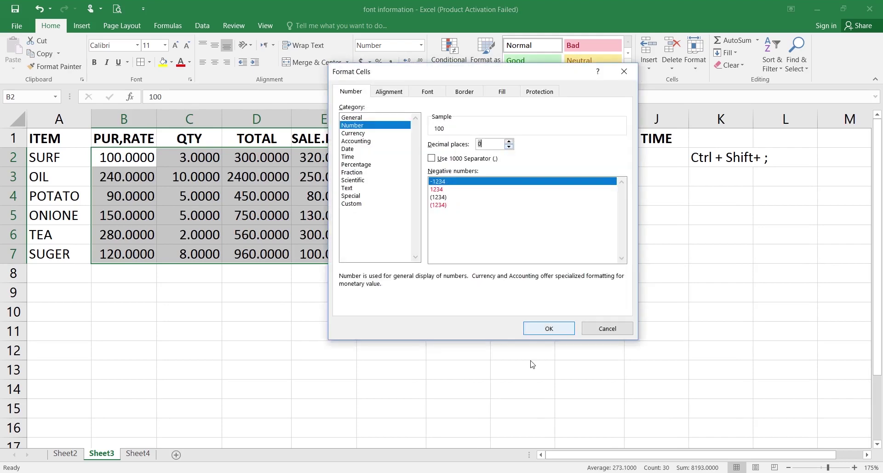
pyautogui.click(549, 327)
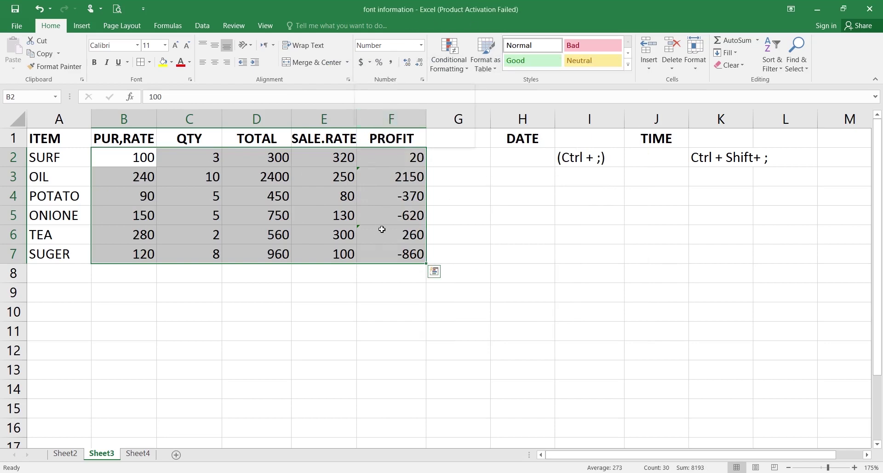
# Turn on the 1000 separator for B2:F7 and inspect the OIL total in D3 up close.
pyautogui.hotkey('ctrl', '1')
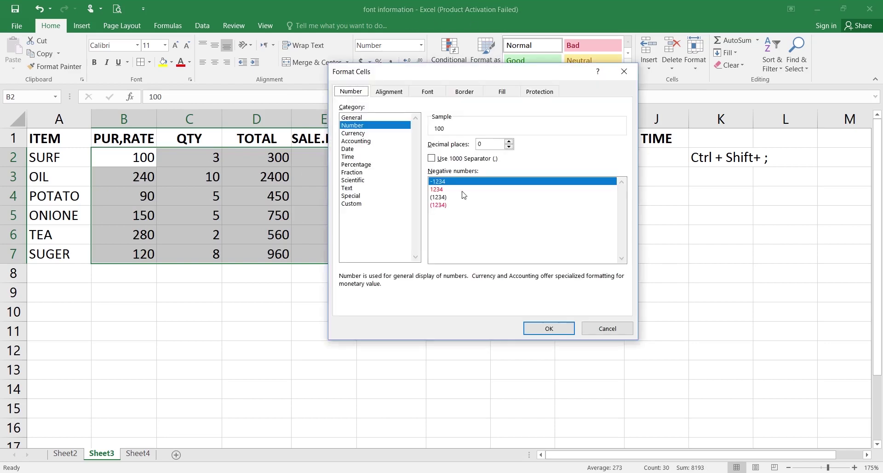
pyautogui.click(451, 158)
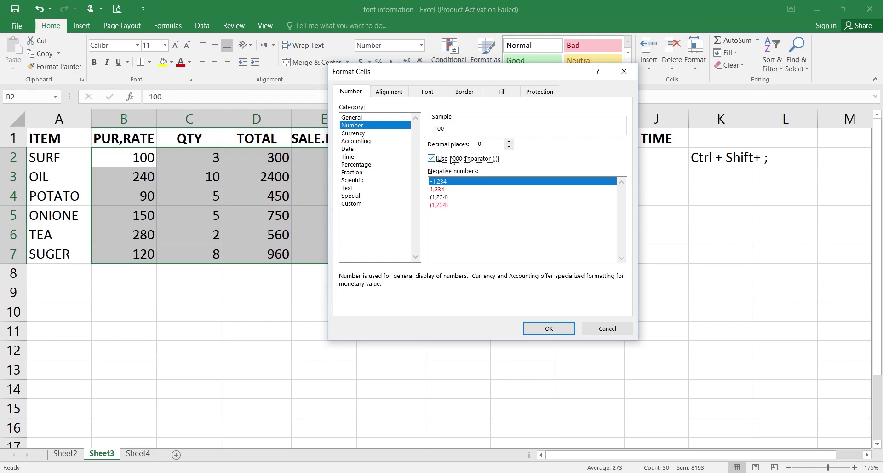
pyautogui.click(543, 328)
pyautogui.click(266, 183)
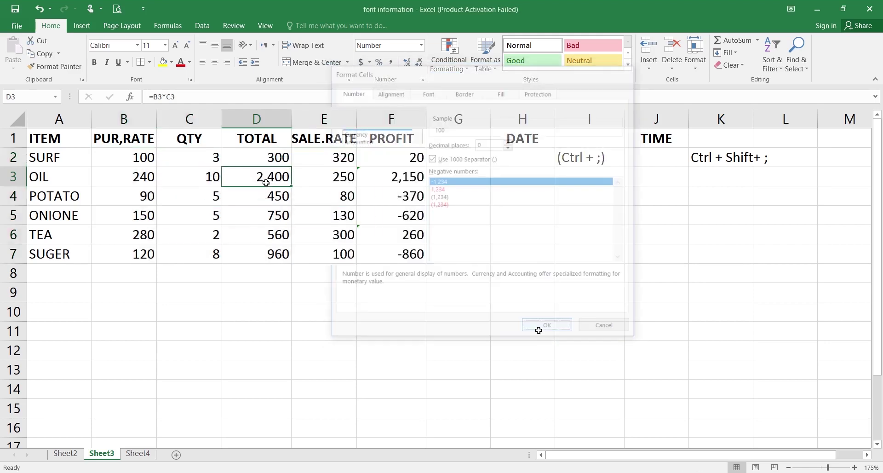
pyautogui.scroll(5, 193, 159)
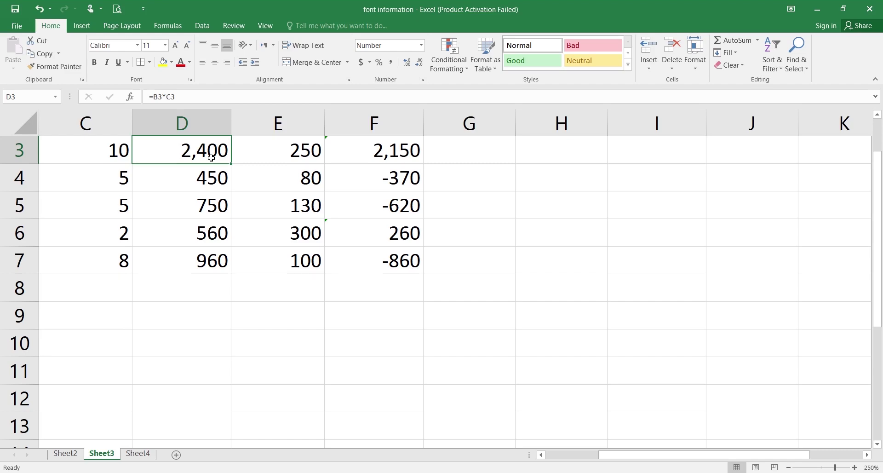
pyautogui.scroll(2, 189, 155)
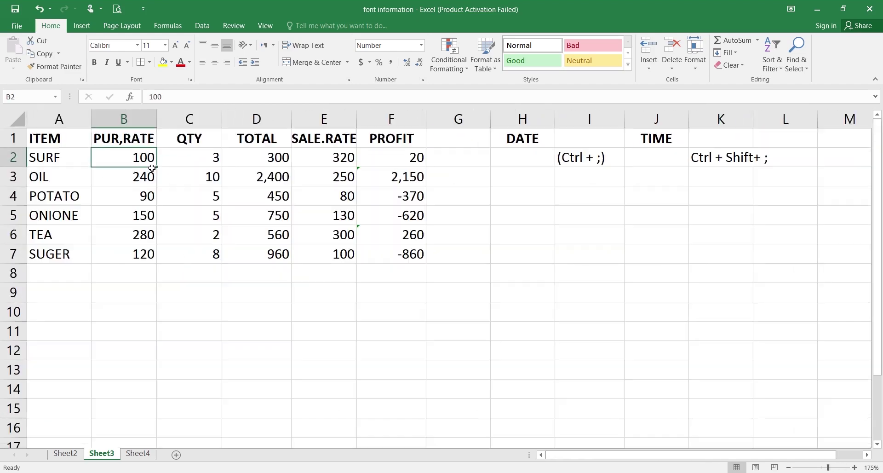
# Turn off the 1000 separator for the values in B2:F7.
pyautogui.moveTo(152, 168)
pyautogui.mouseDown()
pyautogui.moveTo(378, 241)
pyautogui.moveTo(391, 255)
pyautogui.mouseUp()
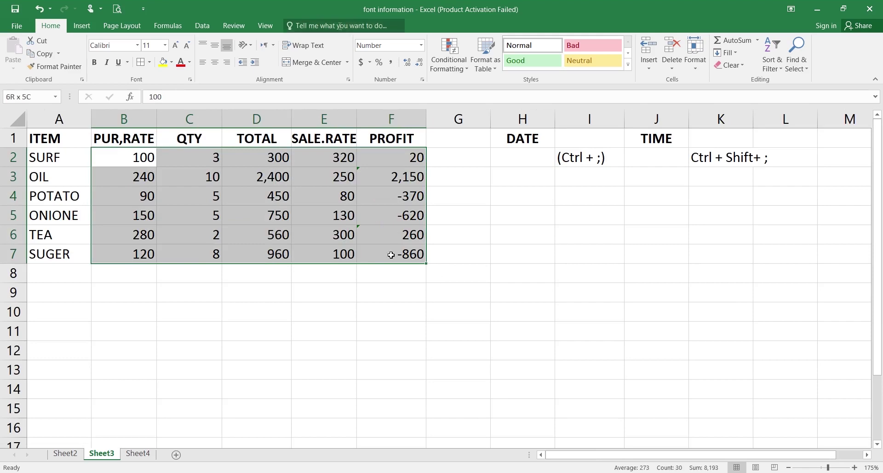
pyautogui.click(422, 79)
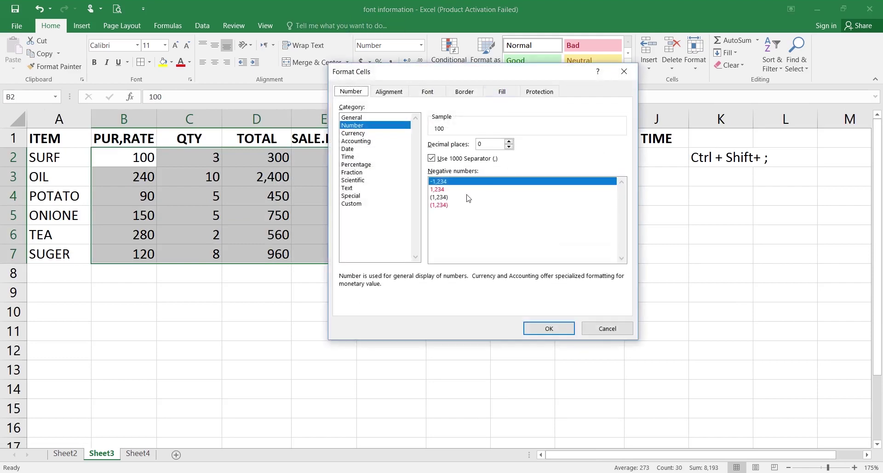
pyautogui.click(540, 331)
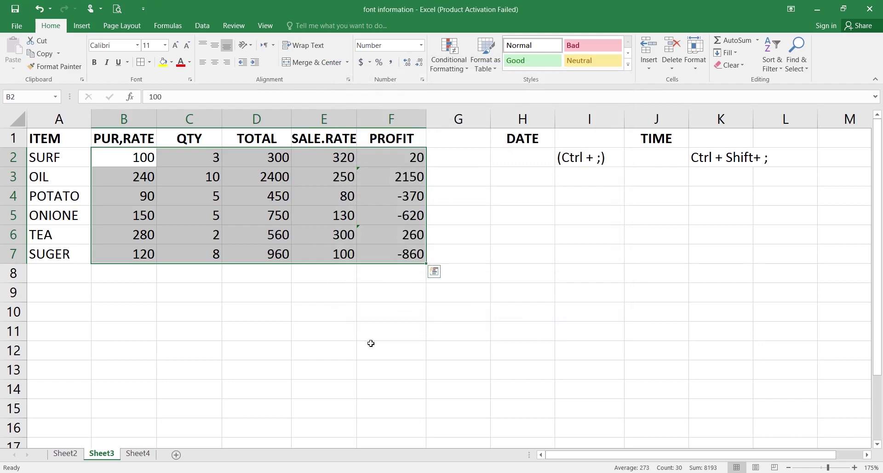
# Compare the plain, red and parenthesised negative number styles for B2:F7, closing the format settings without applying any.
pyautogui.click(422, 80)
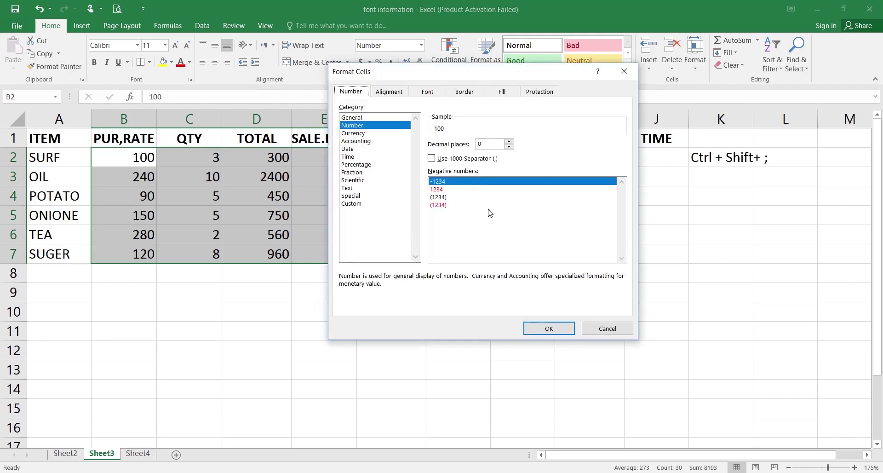
pyautogui.click(475, 185)
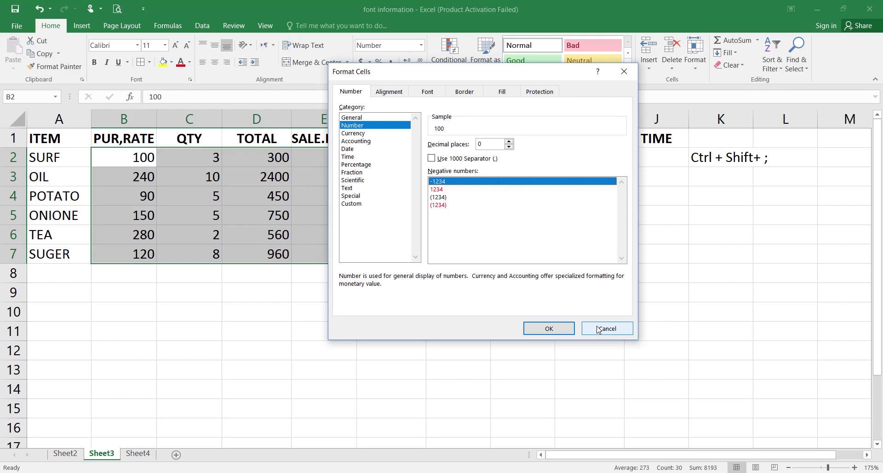
pyautogui.click(437, 190)
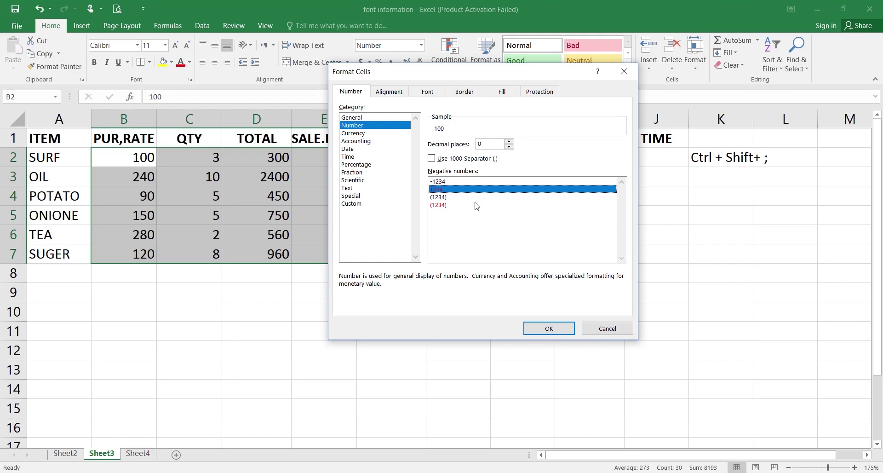
pyautogui.click(458, 182)
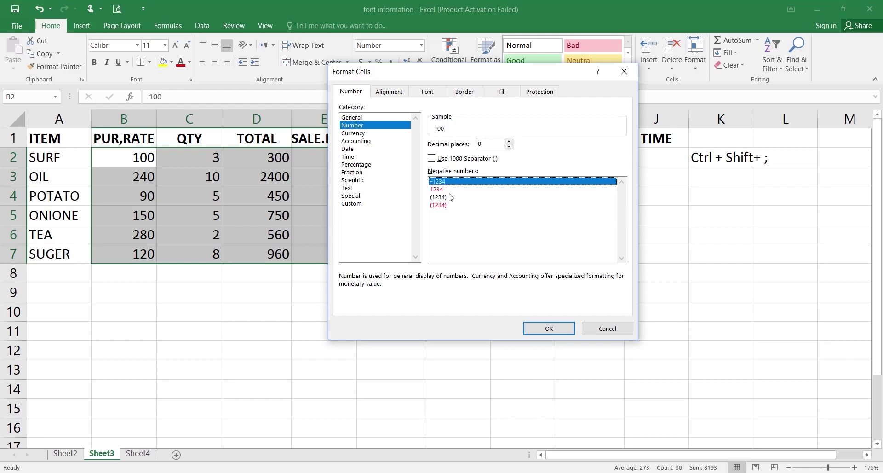
pyautogui.click(441, 198)
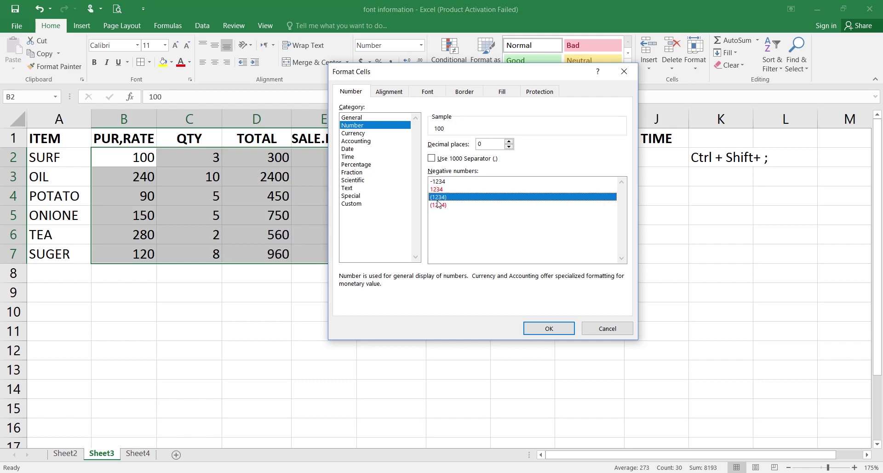
pyautogui.click(439, 197)
pyautogui.press('Up')
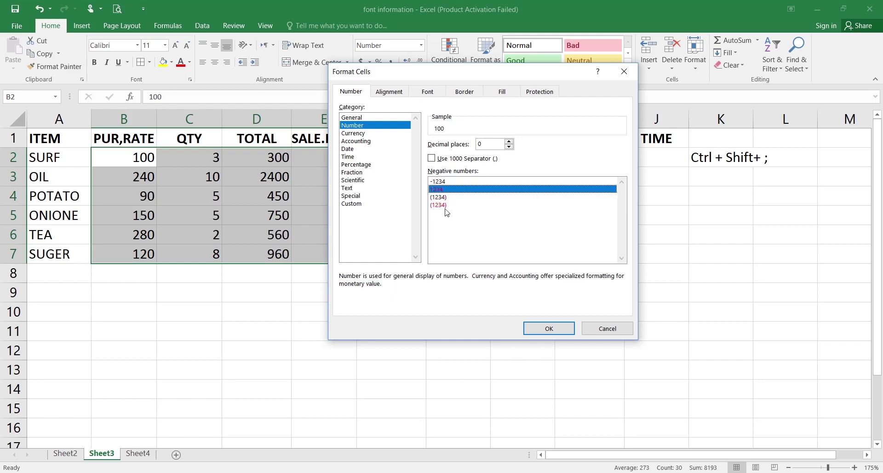
pyautogui.click(435, 208)
pyautogui.click(448, 190)
pyautogui.click(602, 328)
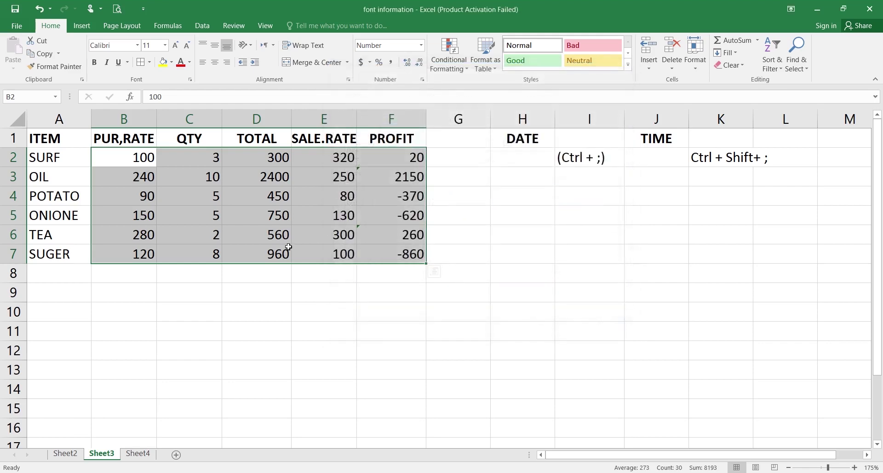
# Examine how the TOTAL, SALE.RATE and PROFIT cells are calculated, checking D7, D2, E2 and F2.
pyautogui.click(276, 253)
pyautogui.moveTo(121, 157); pyautogui.dragTo(400, 254)
pyautogui.click(288, 247)
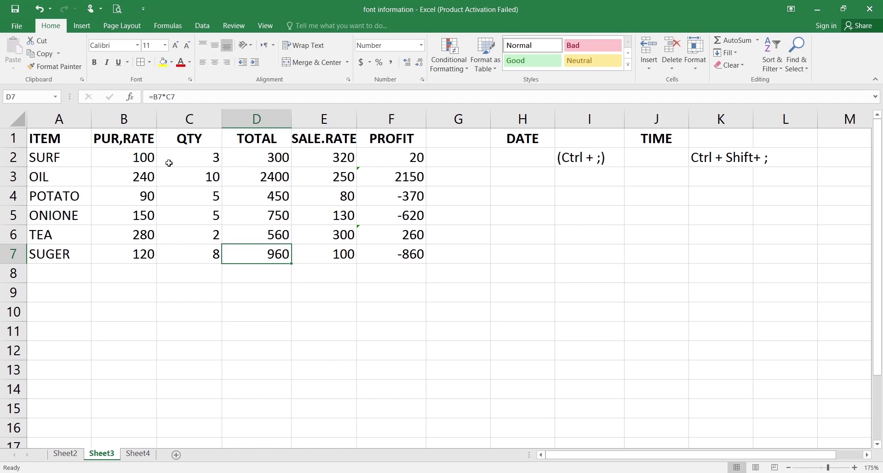
pyautogui.click(256, 156)
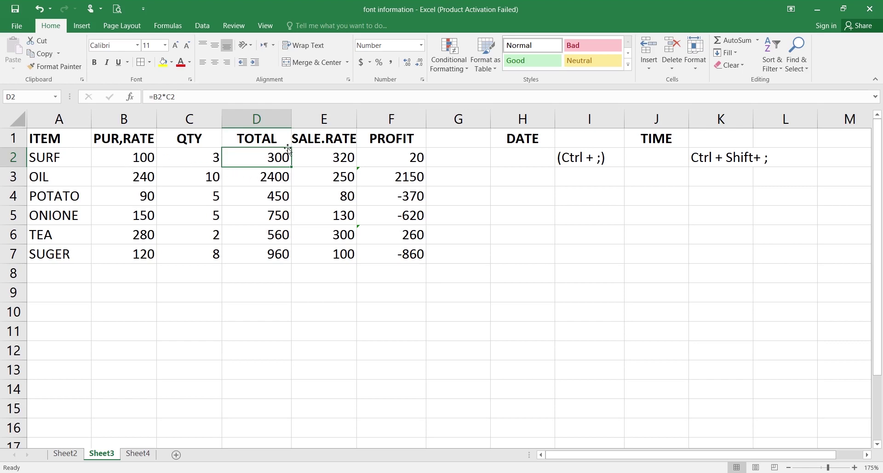
pyautogui.click(311, 164)
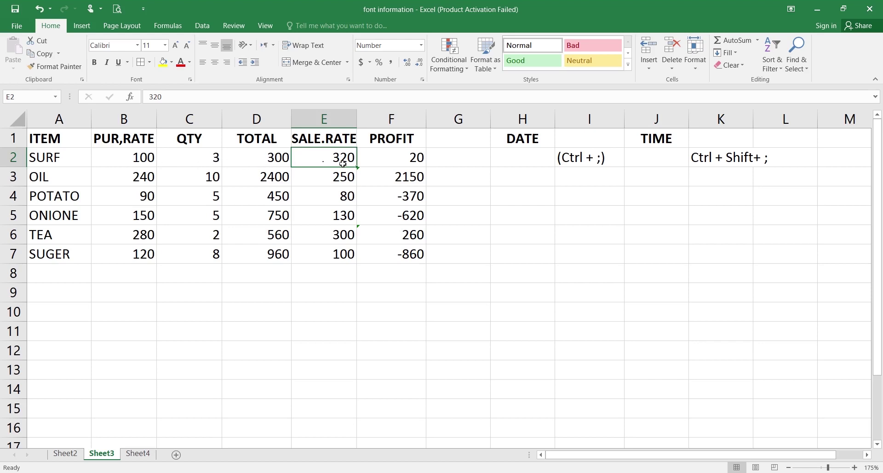
pyautogui.click(405, 165)
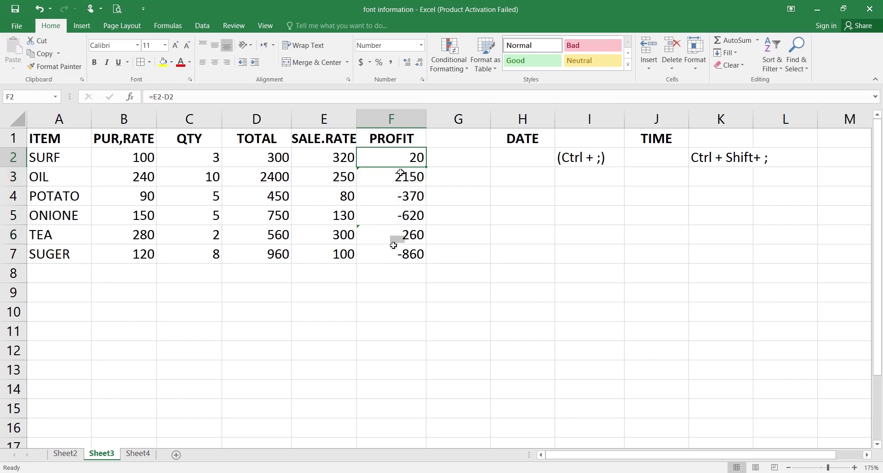
# Format the PROFIT values in F2:F7 with the red 1234 negative number style without a minus sign.
pyautogui.doubleClick(426, 167)
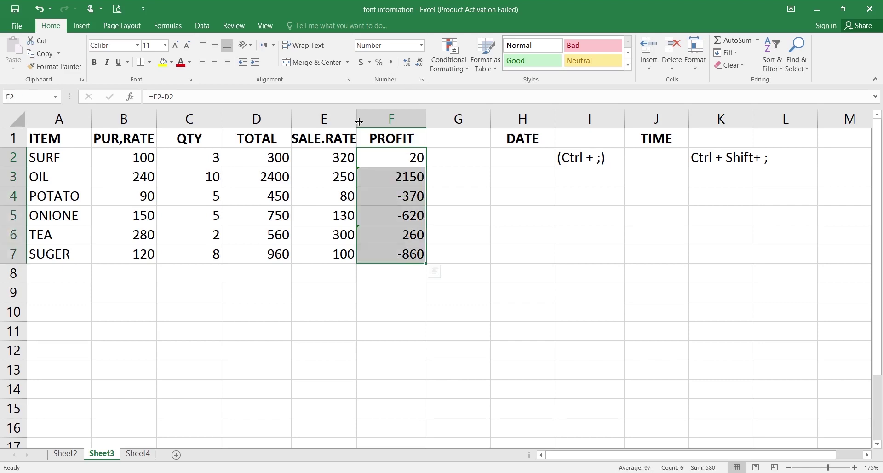
pyautogui.hotkey('ctrl', '1')
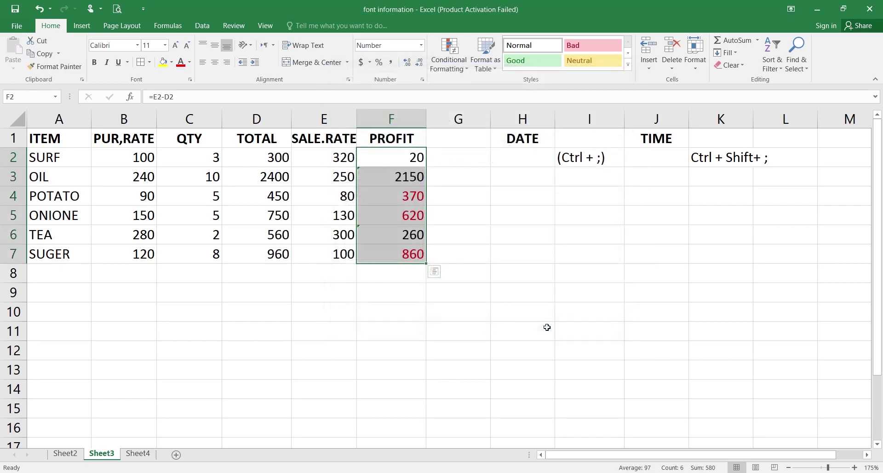
pyautogui.click(393, 322)
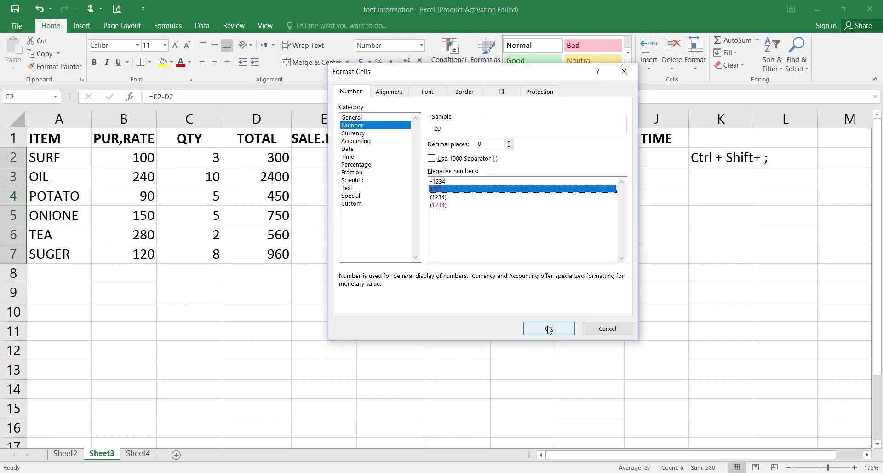
# Format the PROFIT values in F2:F7 with the red parenthesised (1234) negative number style.
pyautogui.click(549, 328)
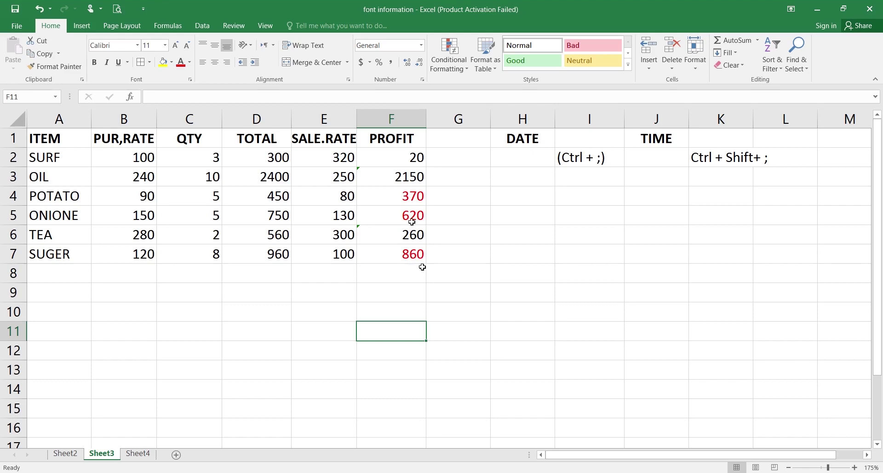
pyautogui.moveTo(414, 158); pyautogui.dragTo(414, 254)
pyautogui.click(422, 80)
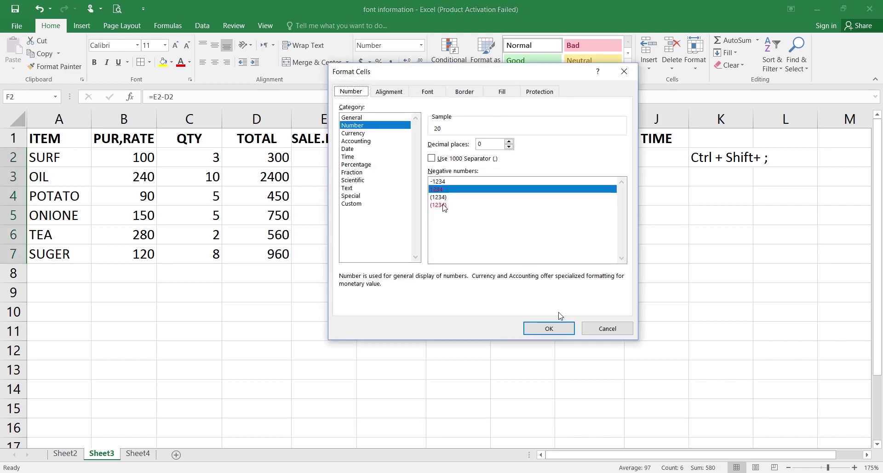
pyautogui.click(438, 205)
pyautogui.click(548, 328)
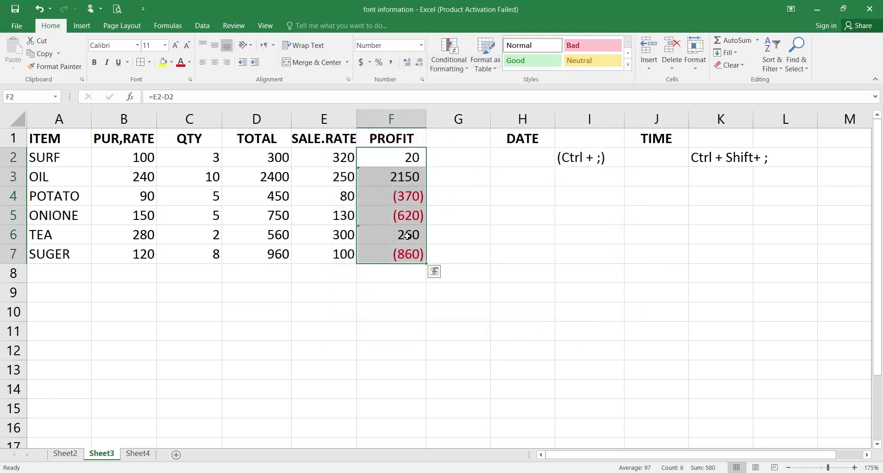
pyautogui.click(400, 312)
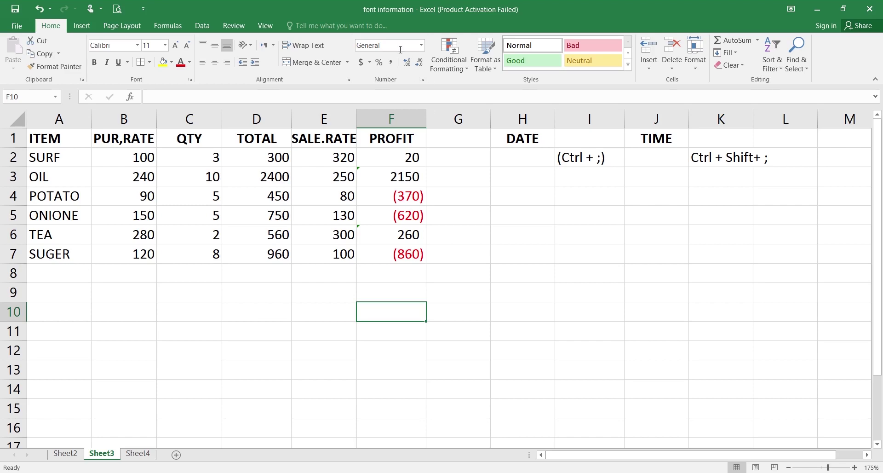
pyautogui.click(421, 45)
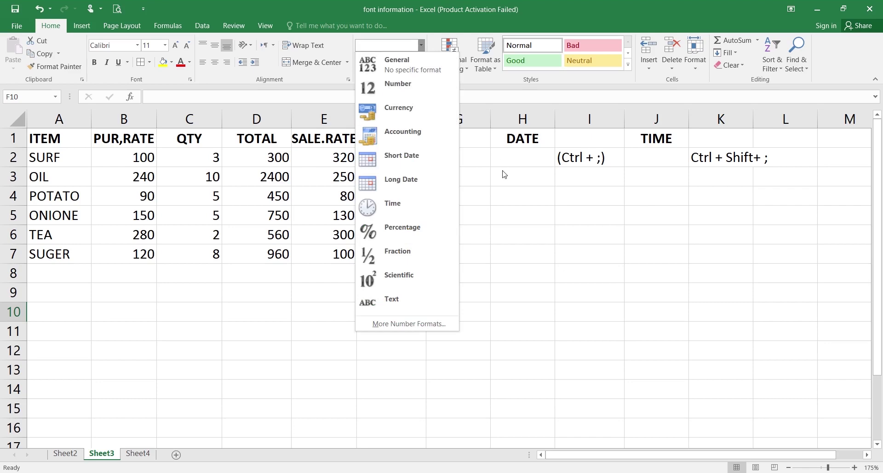
pyautogui.click(508, 190)
pyautogui.click(420, 45)
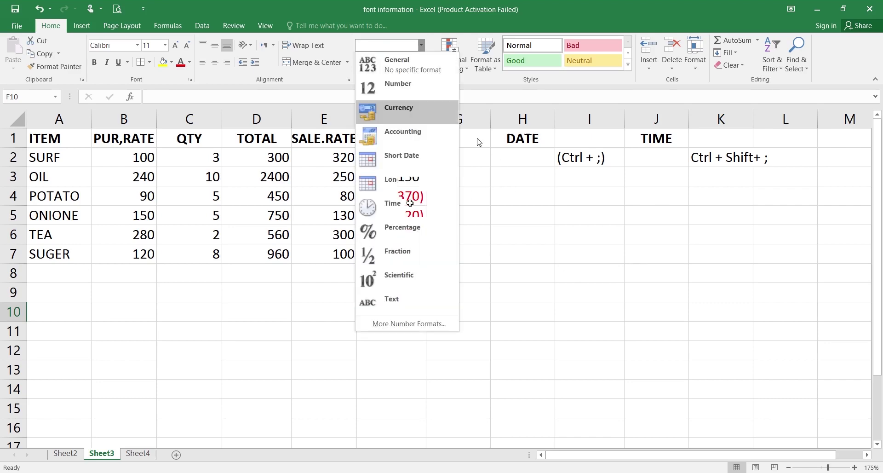
pyautogui.click(477, 139)
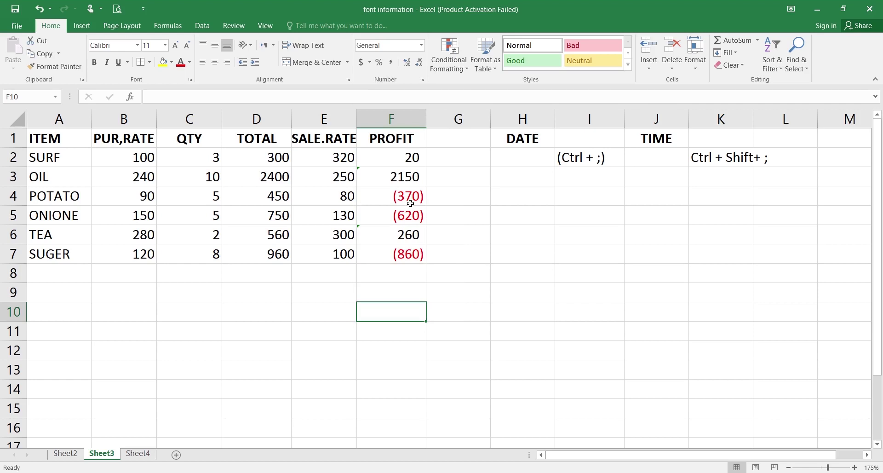
# Format the PROFIT values in F2:F7 as Currency with the $ symbol, zero decimal places and the red $1,234 negative style.
pyautogui.moveTo(405, 157); pyautogui.dragTo(404, 254)
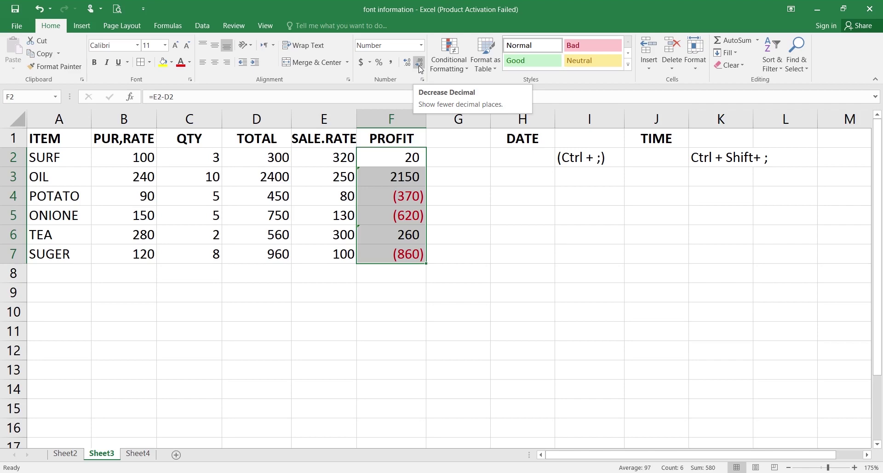
pyautogui.click(421, 79)
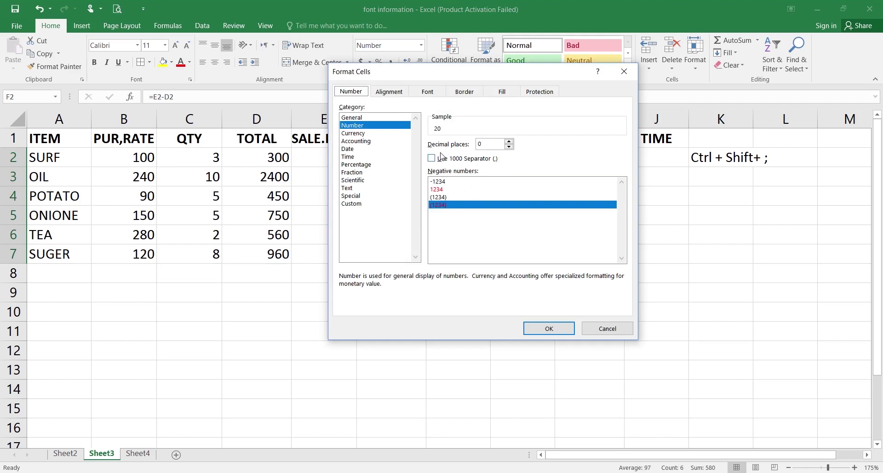
pyautogui.click(361, 133)
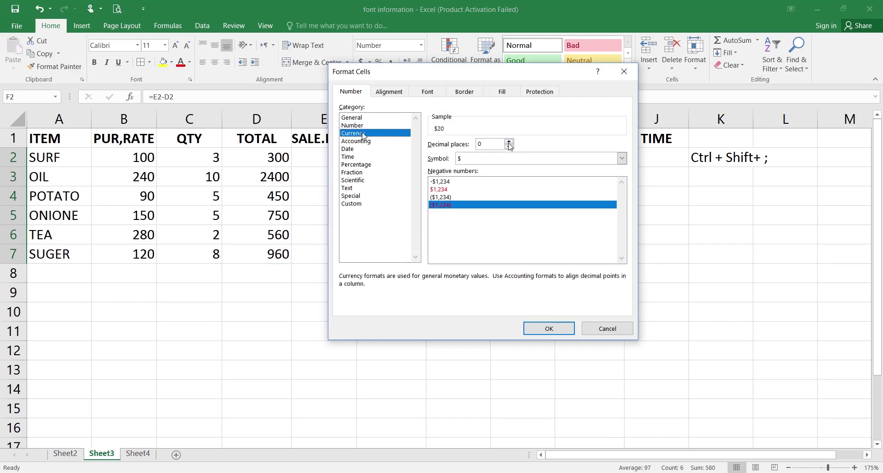
pyautogui.click(484, 162)
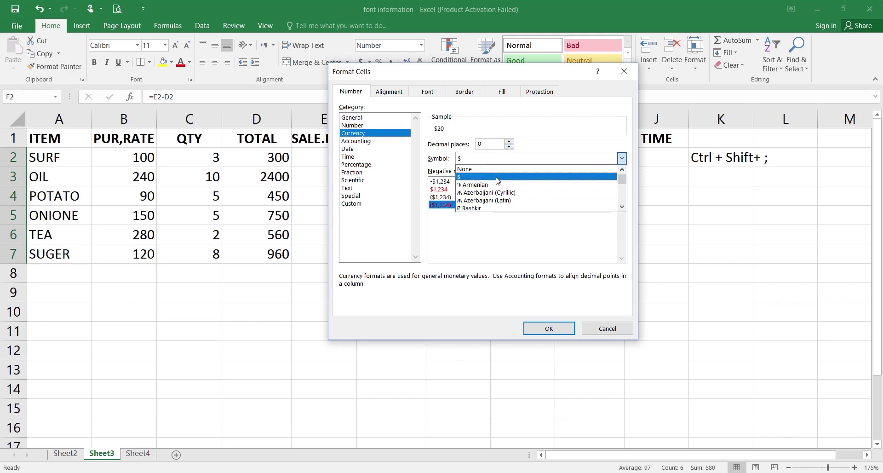
pyautogui.click(547, 150)
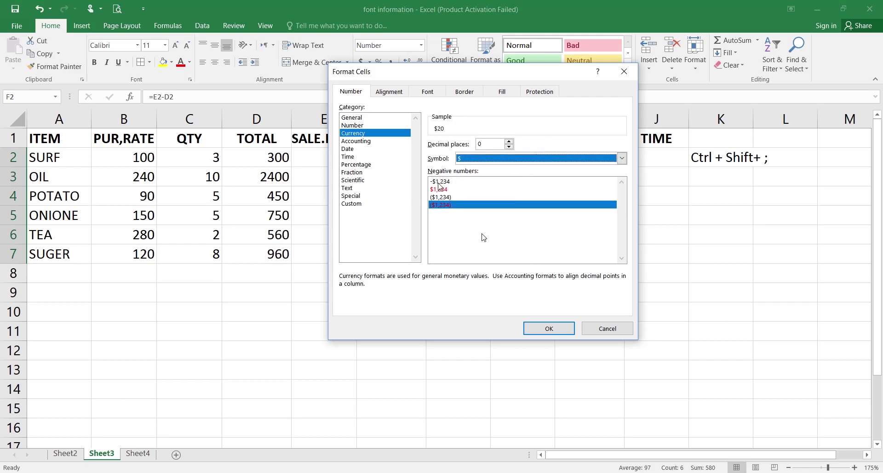
pyautogui.click(444, 191)
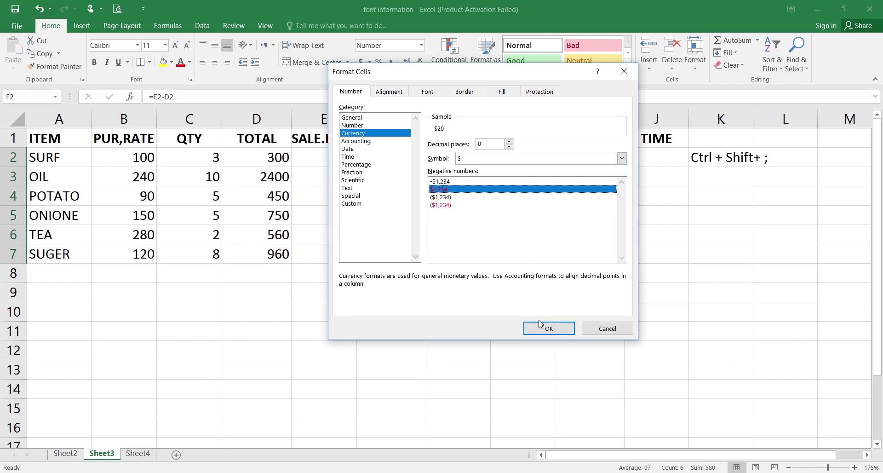
pyautogui.press('Down')
pyautogui.press('Up')
pyautogui.click(540, 329)
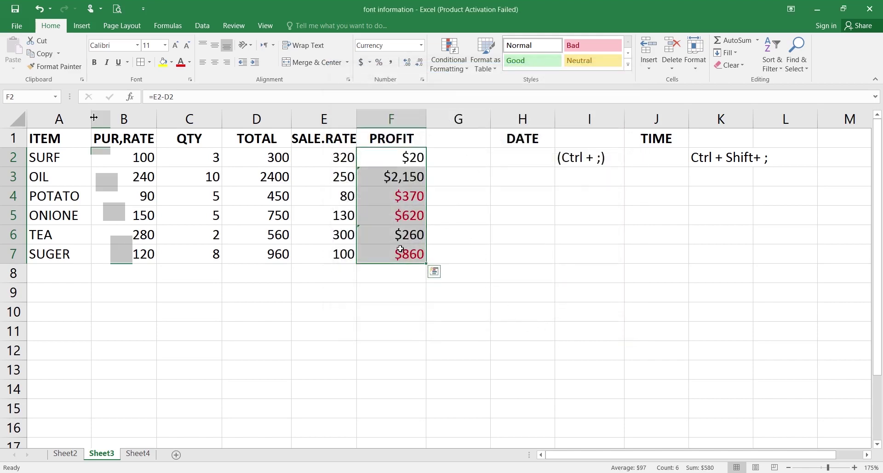
# Make the numbers in B2:F7 bold.
pyautogui.hotkey('shift', 'Left')
pyautogui.hotkey('shift', 'Left')
pyautogui.hotkey('shift', 'Left')
pyautogui.hotkey('shift', 'Left')
pyautogui.hotkey('ctrl', 'b')
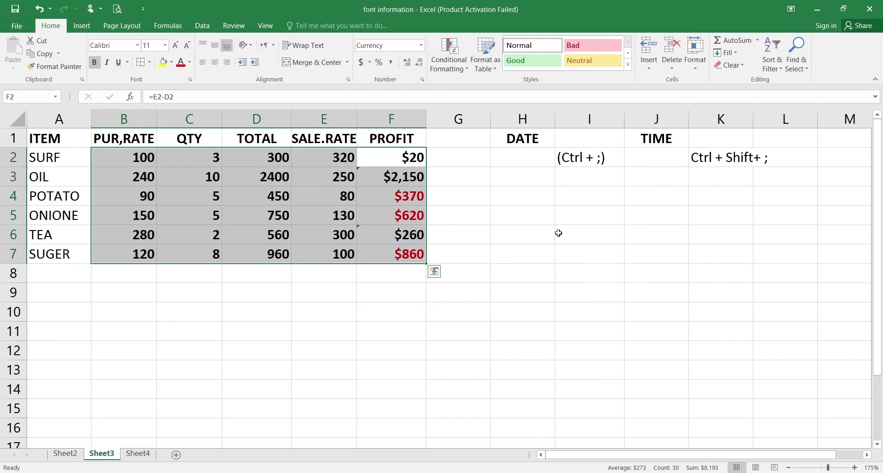
pyautogui.click(453, 256)
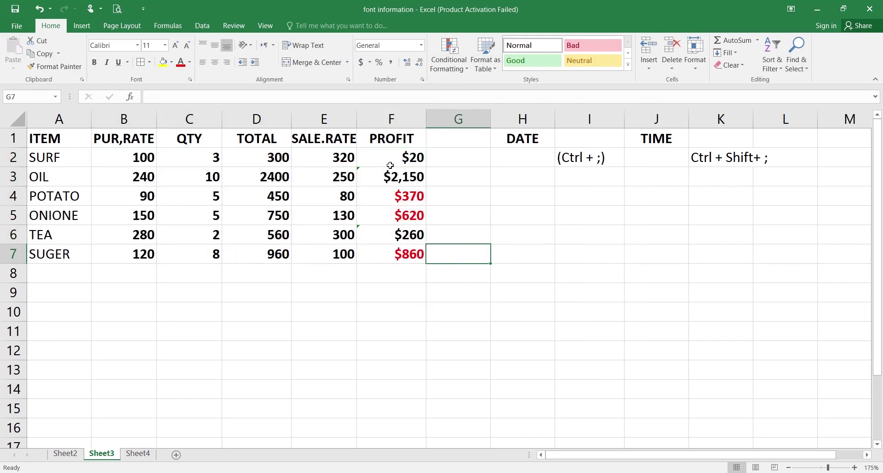
# Format the PROFIT values in F2:F7 as Accounting with the $ symbol and two decimal places.
pyautogui.moveTo(390, 162); pyautogui.dragTo(394, 254)
pyautogui.hotkey('ctrl', '1')
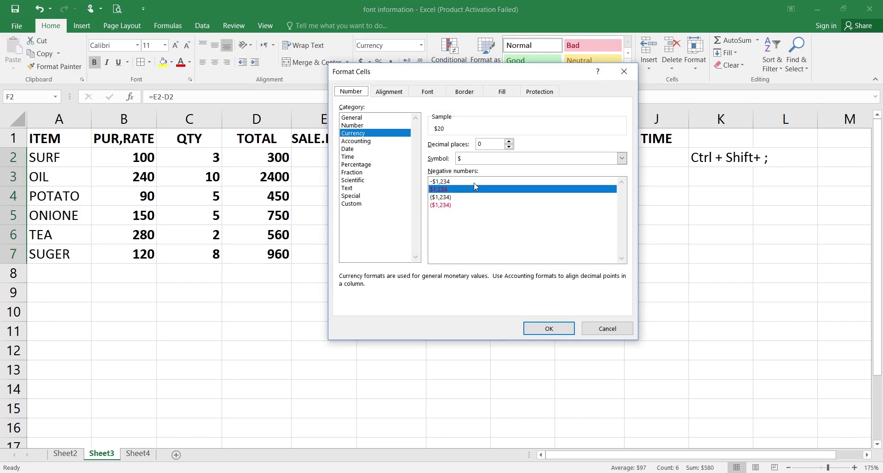
pyautogui.click(363, 141)
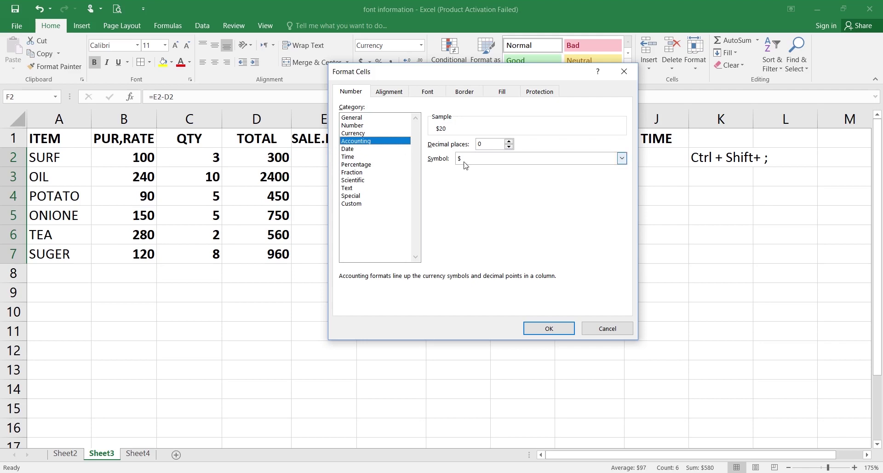
pyautogui.doubleClick(509, 142)
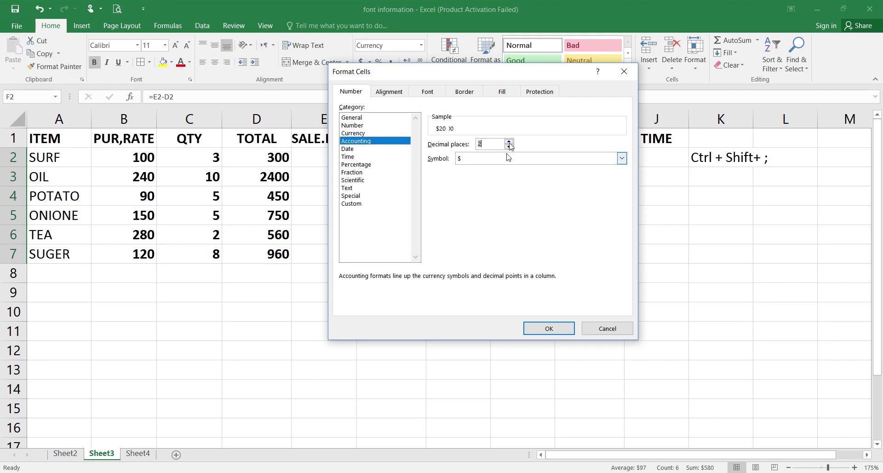
pyautogui.click(546, 327)
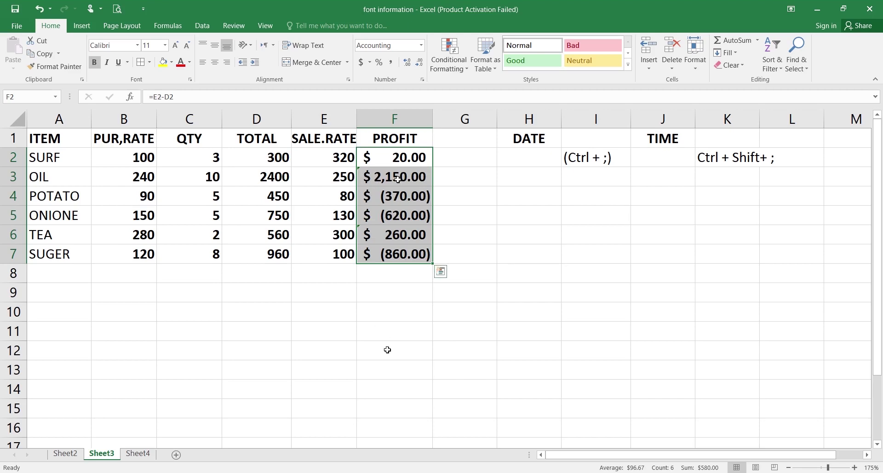
# Review the Currency negative number styles and the Date types for F2:F7, closing the format settings without applying a date type.
pyautogui.hotkey('ctrl', '1')
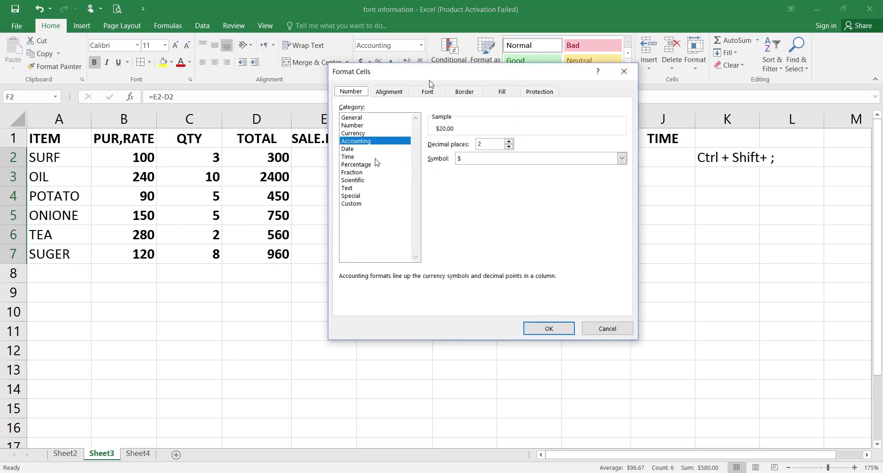
pyautogui.click(358, 134)
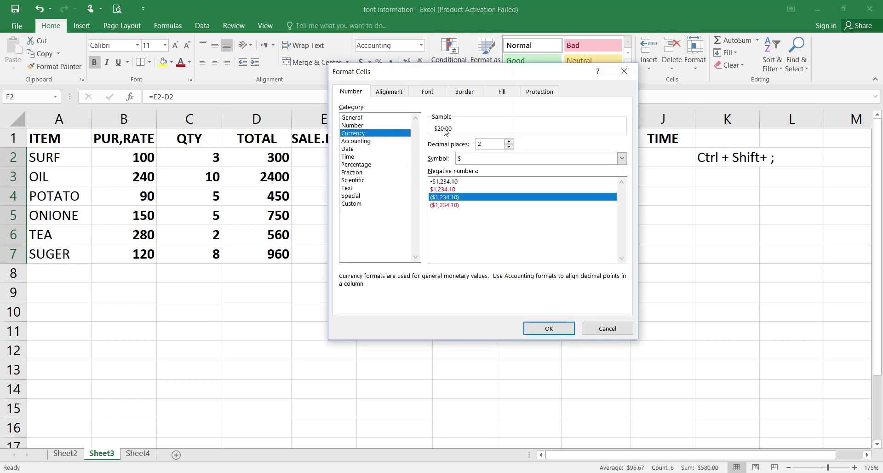
pyautogui.click(448, 182)
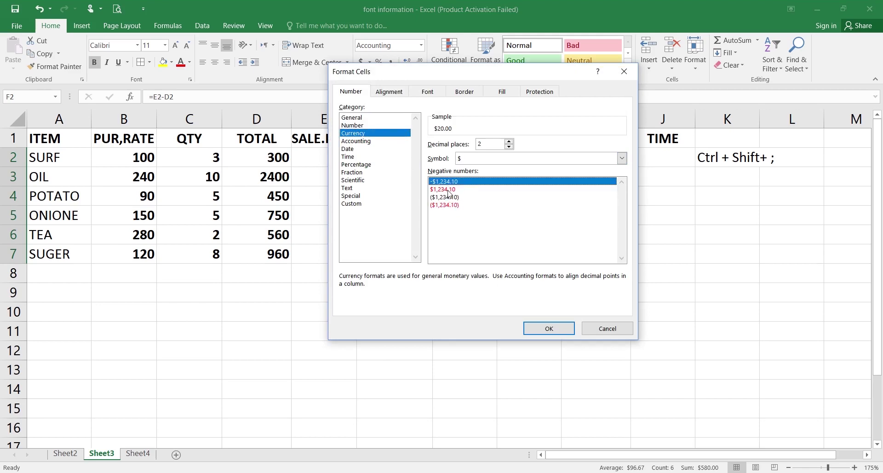
pyautogui.click(449, 189)
pyautogui.click(351, 149)
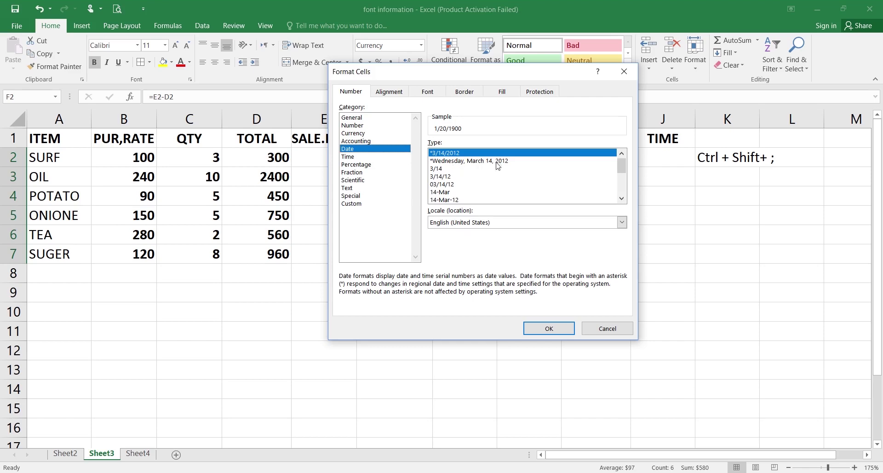
pyautogui.click(606, 327)
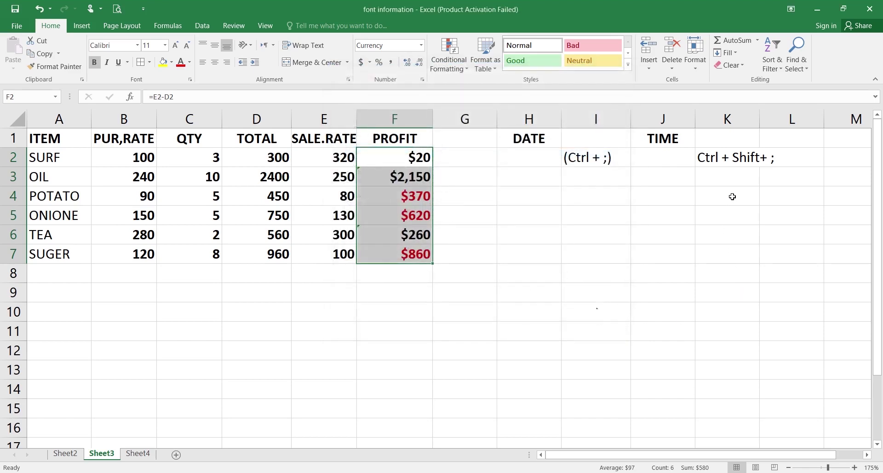
# Format cell K5 as a Date with the long *Wednesday, March 14, 2012 type.
pyautogui.click(733, 217)
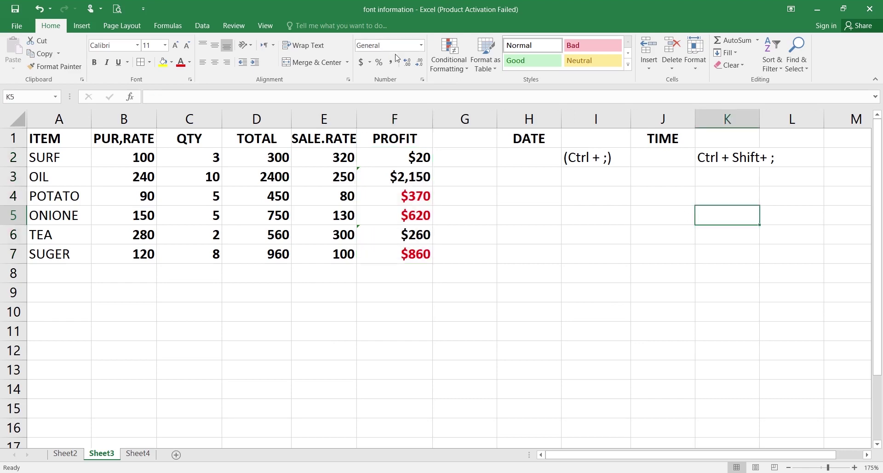
pyautogui.click(423, 80)
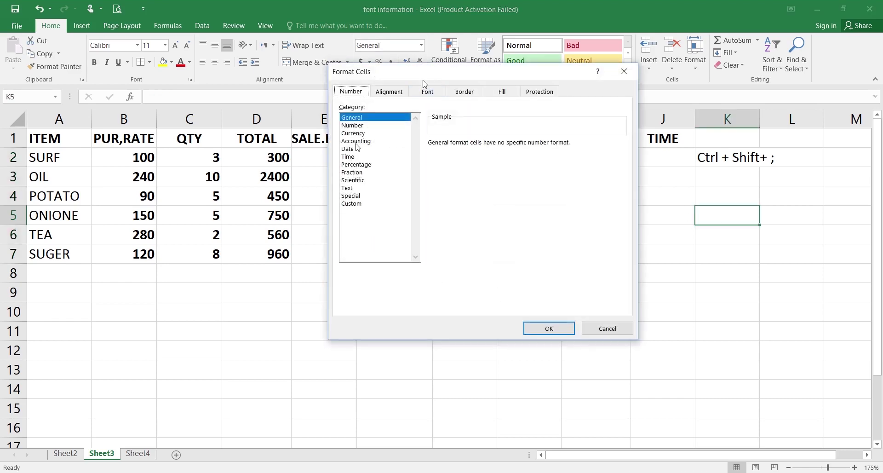
pyautogui.click(359, 149)
pyautogui.click(483, 160)
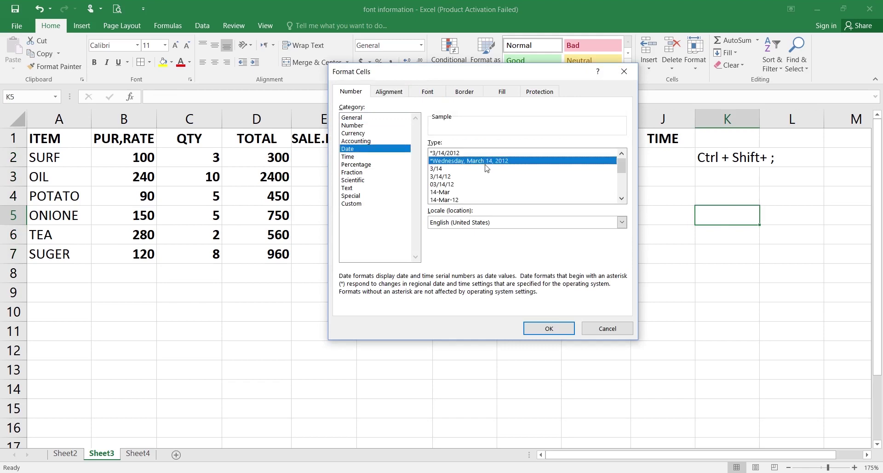
pyautogui.click(547, 328)
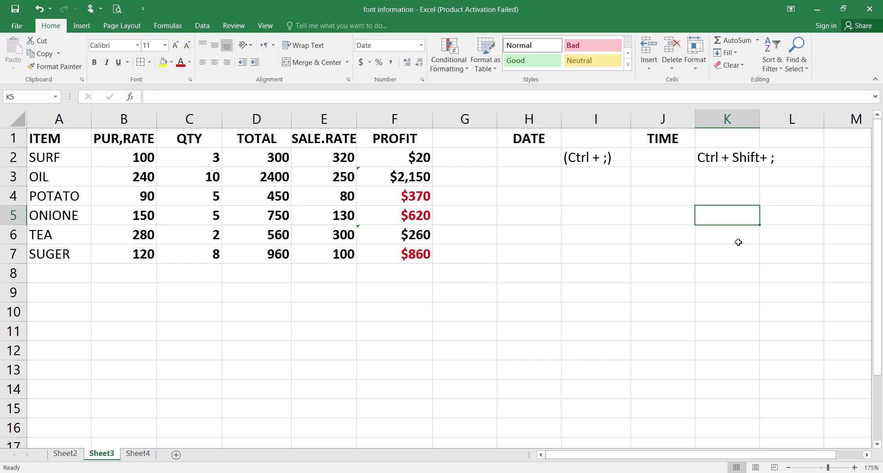
# Insert the current date into cell K5.
pyautogui.hotkey('ctrl', ';')
pyautogui.press('Return')
pyautogui.press('Return')
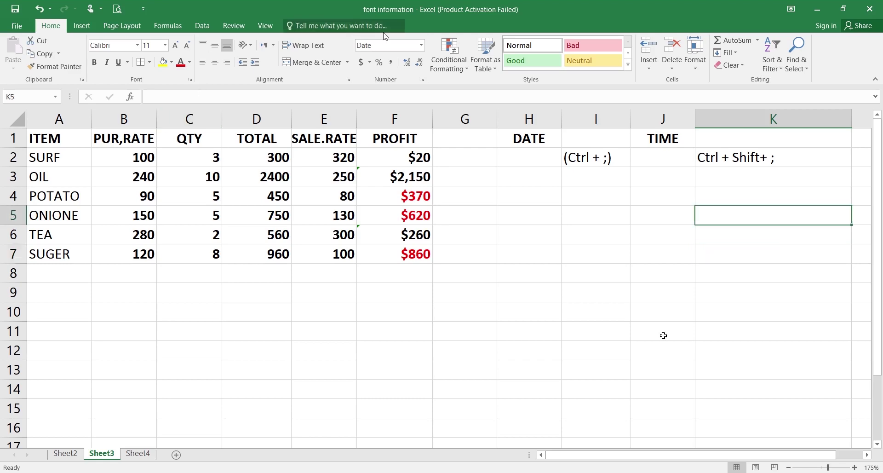
# Browse the Date types and the locale choices in the cell format settings for K5.
pyautogui.click(422, 80)
pyautogui.press('Escape')
pyautogui.hotkey('ctrl', '1')
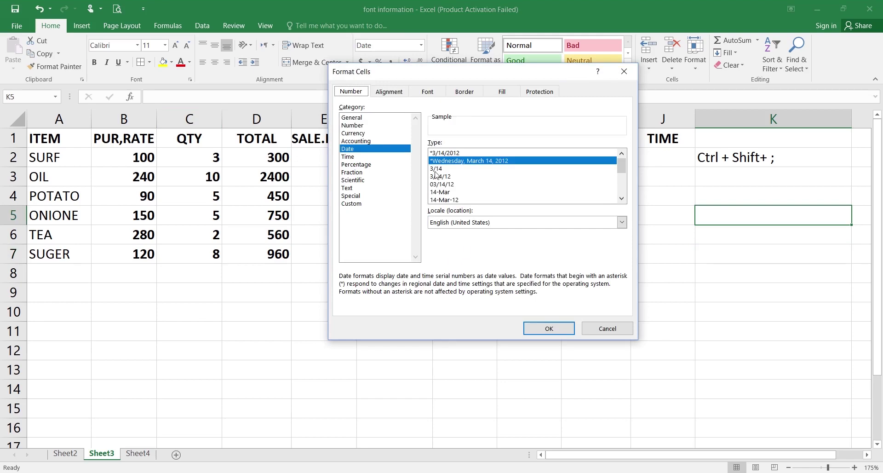
pyautogui.scroll(-3, 455, 179)
pyautogui.scroll(1, 455, 180)
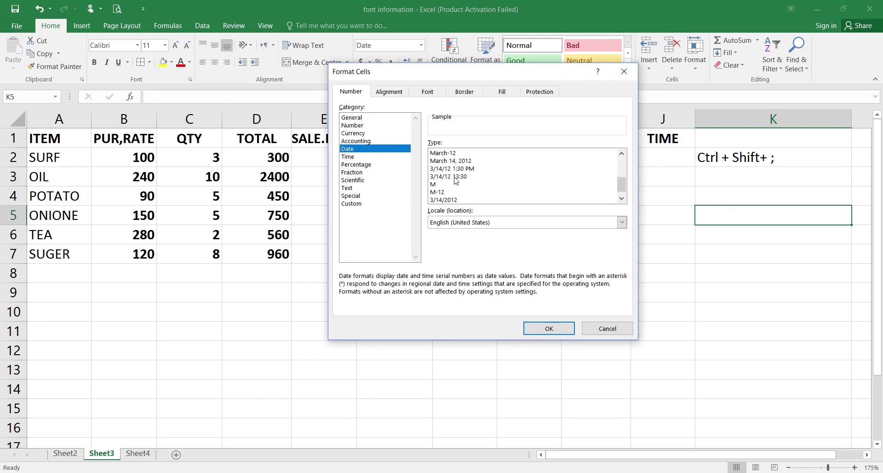
pyautogui.click(473, 227)
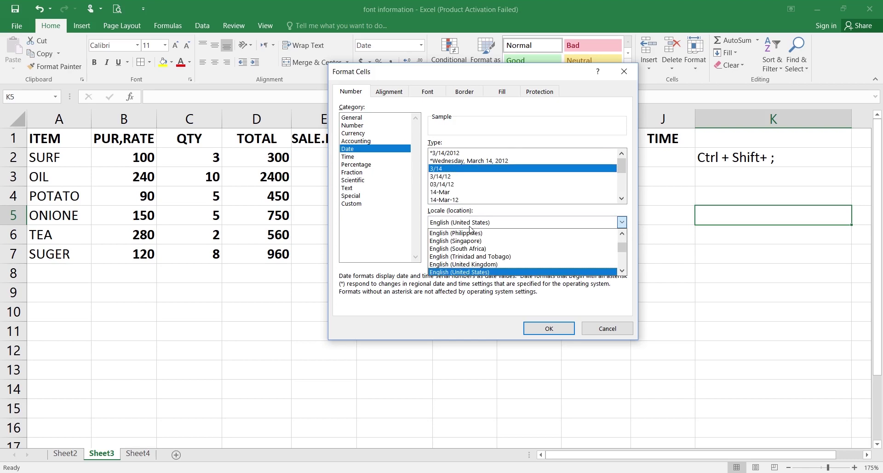
pyautogui.click(472, 225)
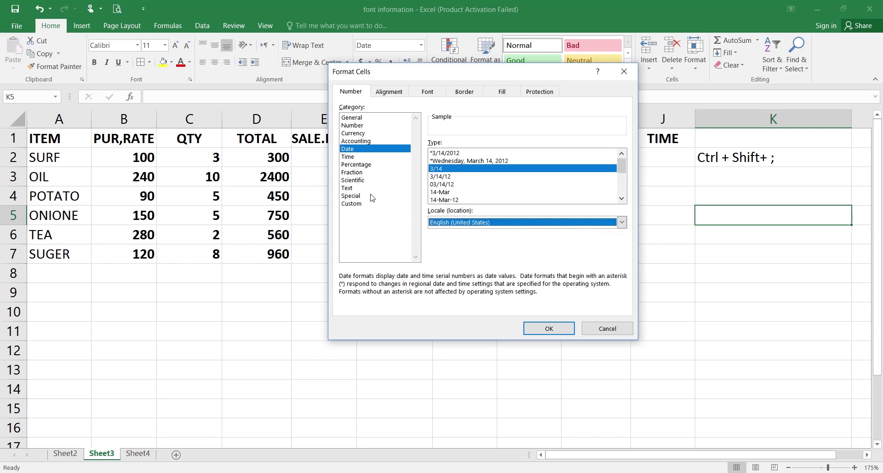
# Review the Time types and the Percentage options for K5, closing the format settings without applying a format.
pyautogui.click(351, 159)
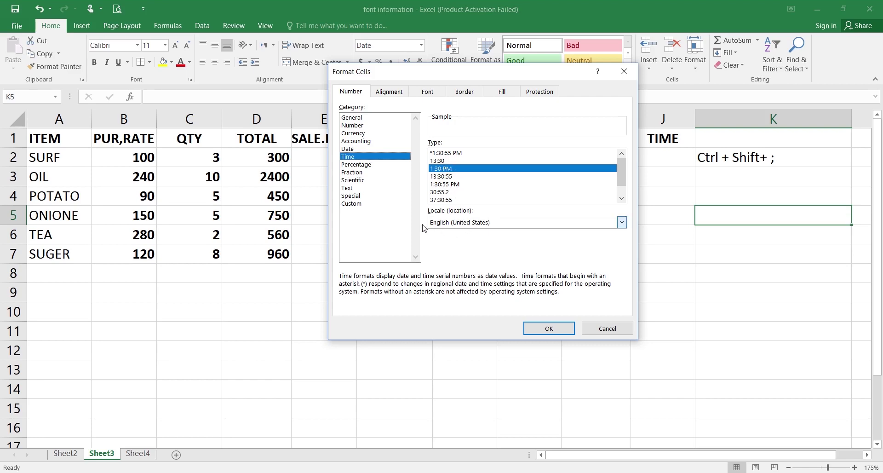
pyautogui.click(354, 164)
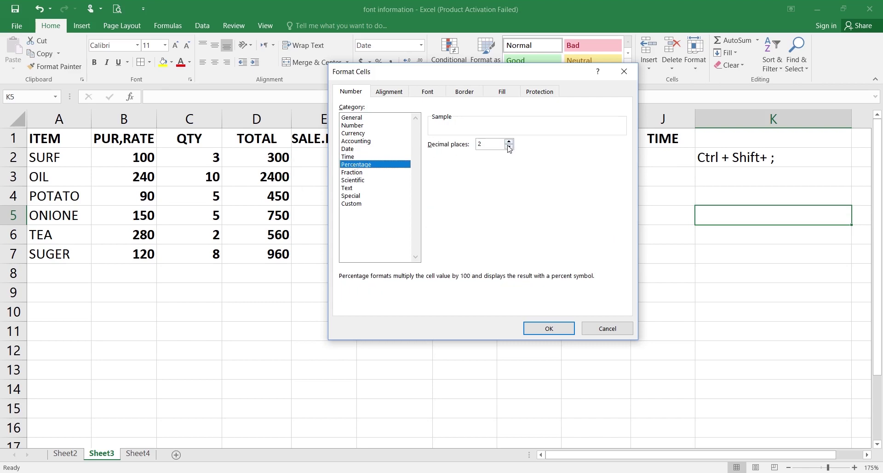
pyautogui.click(606, 330)
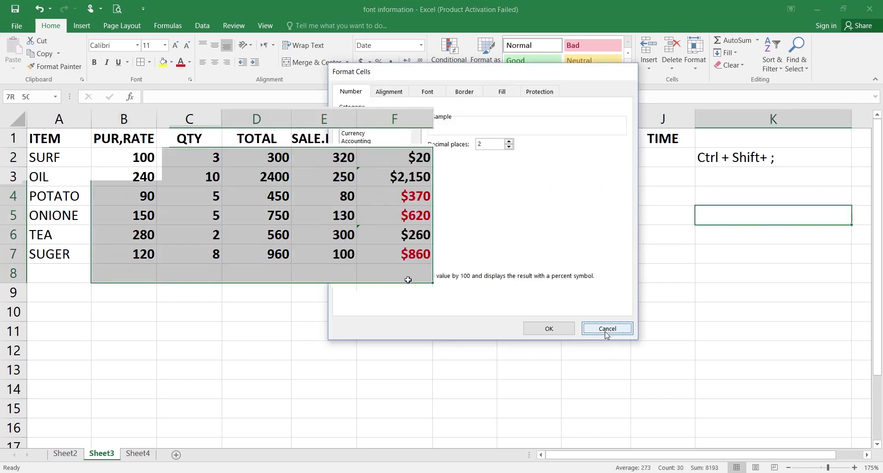
# Try the Percentage format with two decimal places on the values in B2:F7 and undo it.
pyautogui.moveTo(408, 280); pyautogui.dragTo(407, 267)
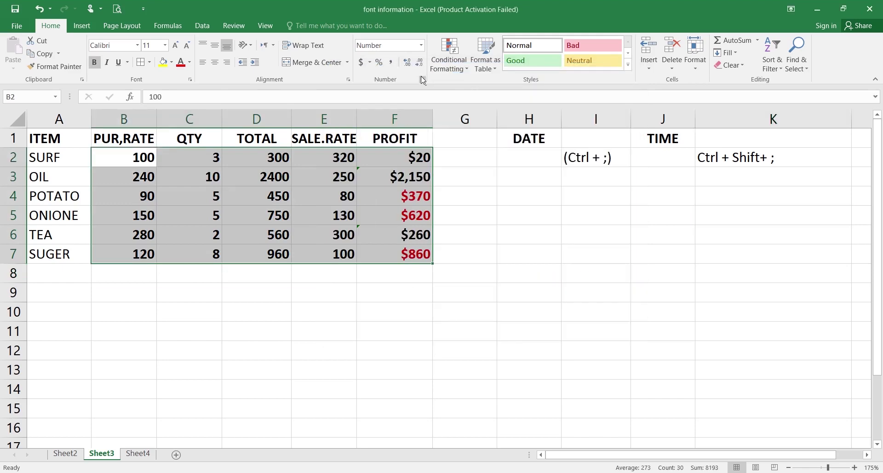
pyautogui.click(421, 79)
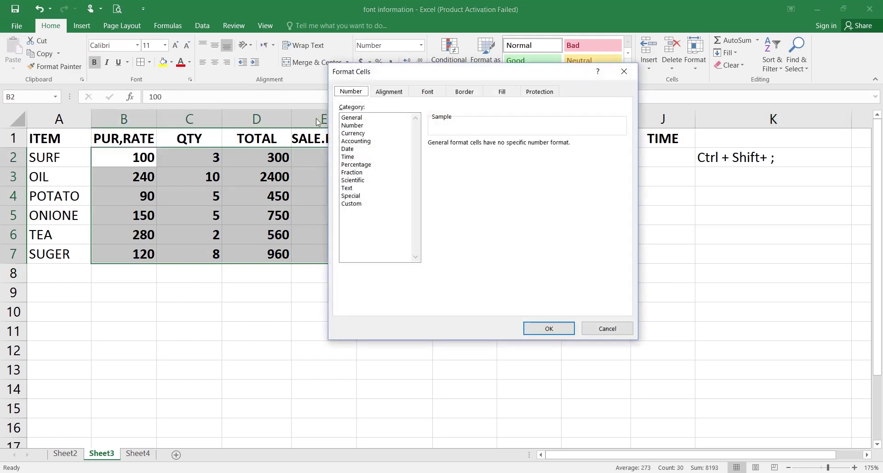
pyautogui.click(544, 331)
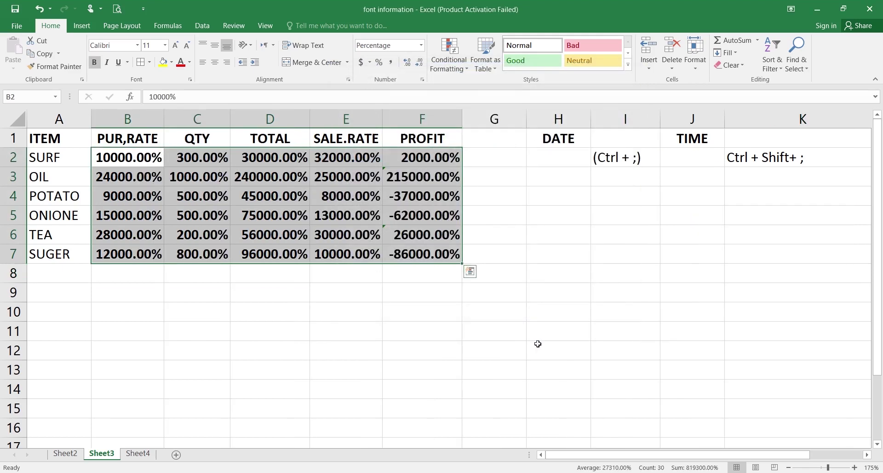
pyautogui.hotkey('ctrl', 'z')
# Examine the Fraction types for B2:F7, previewing up to three digits (312/943) and up to one digit (1/4).
pyautogui.hotkey('ctrl', '1')
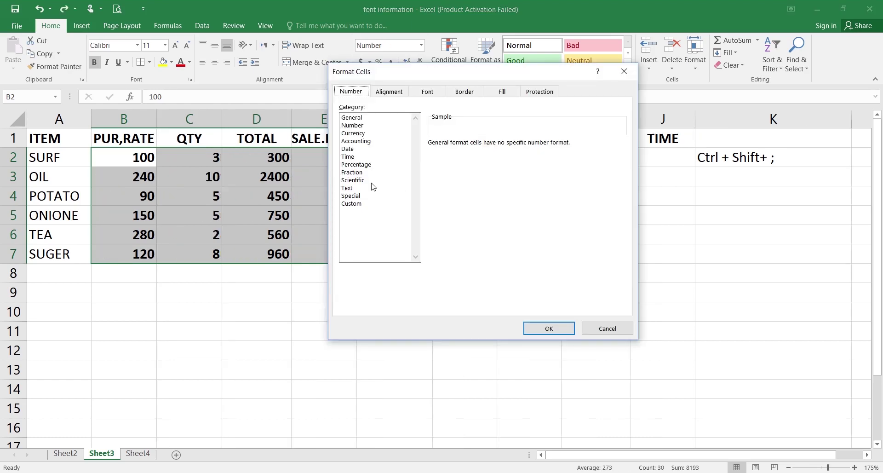
pyautogui.click(362, 173)
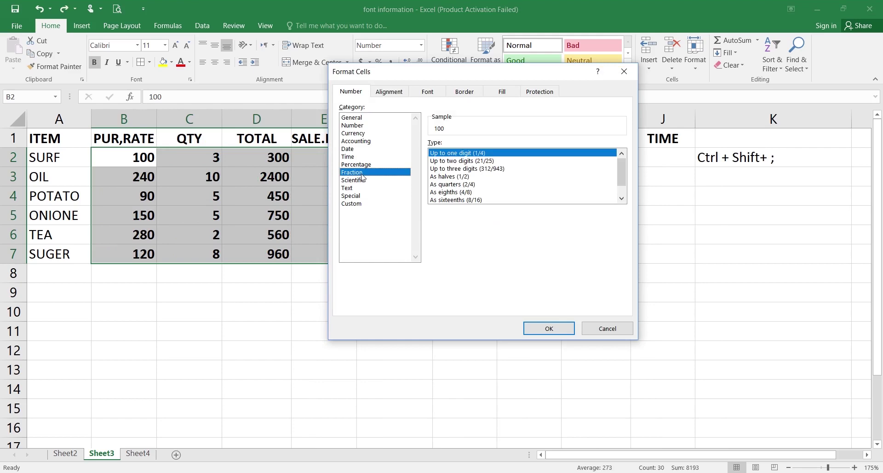
pyautogui.click(489, 170)
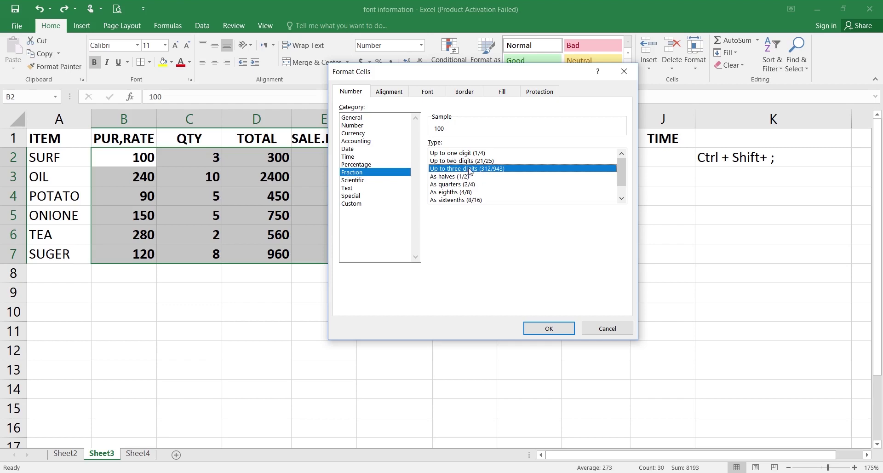
pyautogui.click(475, 153)
# Review the Scientific decimal places and the Text, Special and Custom formats for B2:F7, closing the format settings without applying them.
pyautogui.click(364, 180)
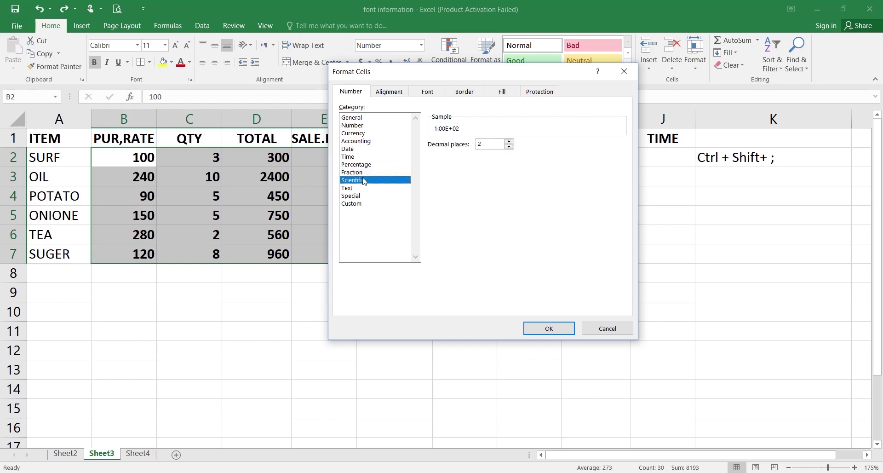
pyautogui.click(509, 147)
pyautogui.click(509, 148)
pyautogui.click(353, 188)
pyautogui.click(355, 196)
pyautogui.click(357, 204)
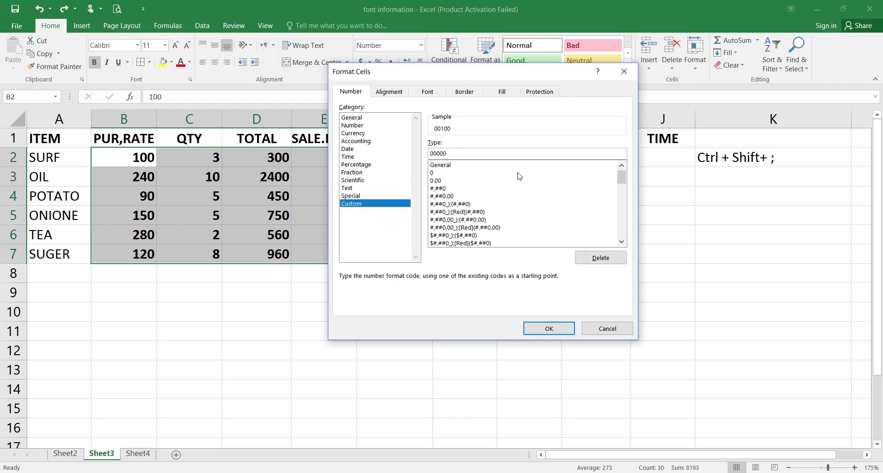
pyautogui.click(601, 333)
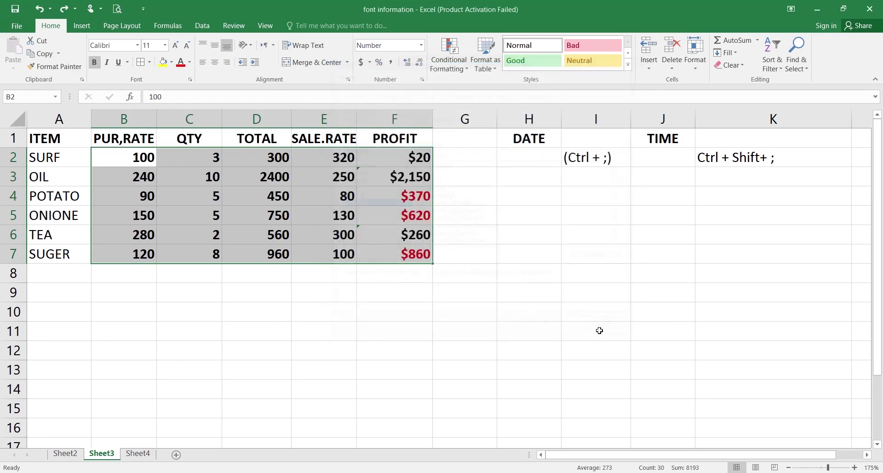